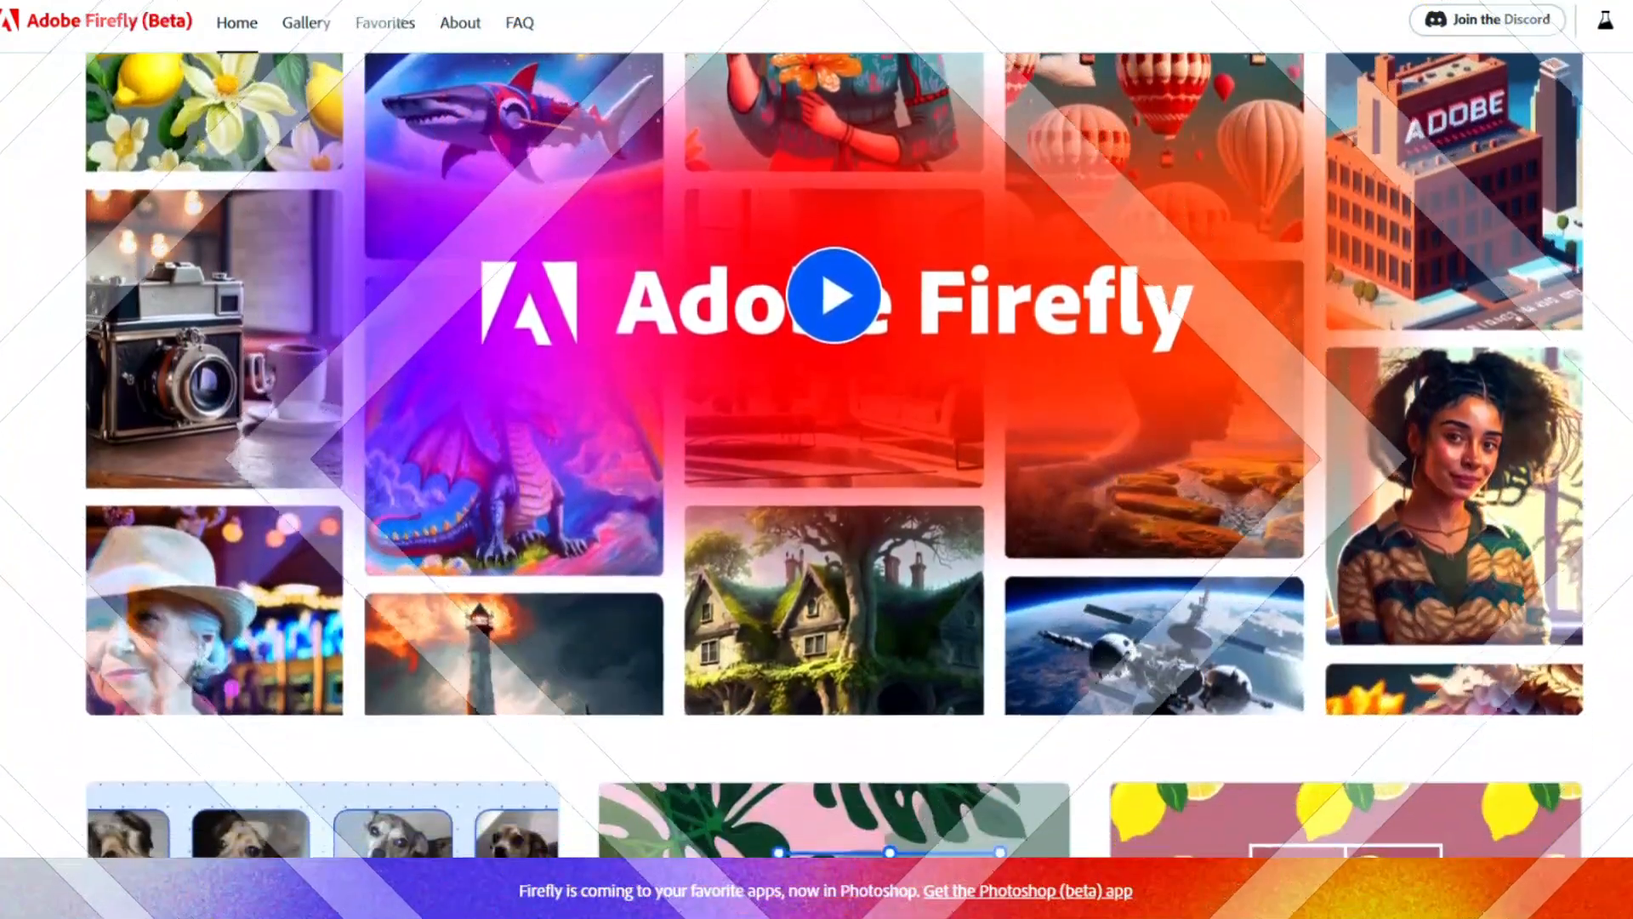
Search Google for Adobe Firefly, then open the official result and enter the Firefly web app
{"action": "scroll", "coordinate": [816, 459], "scroll_direction": "down", "scroll_amount": 4}
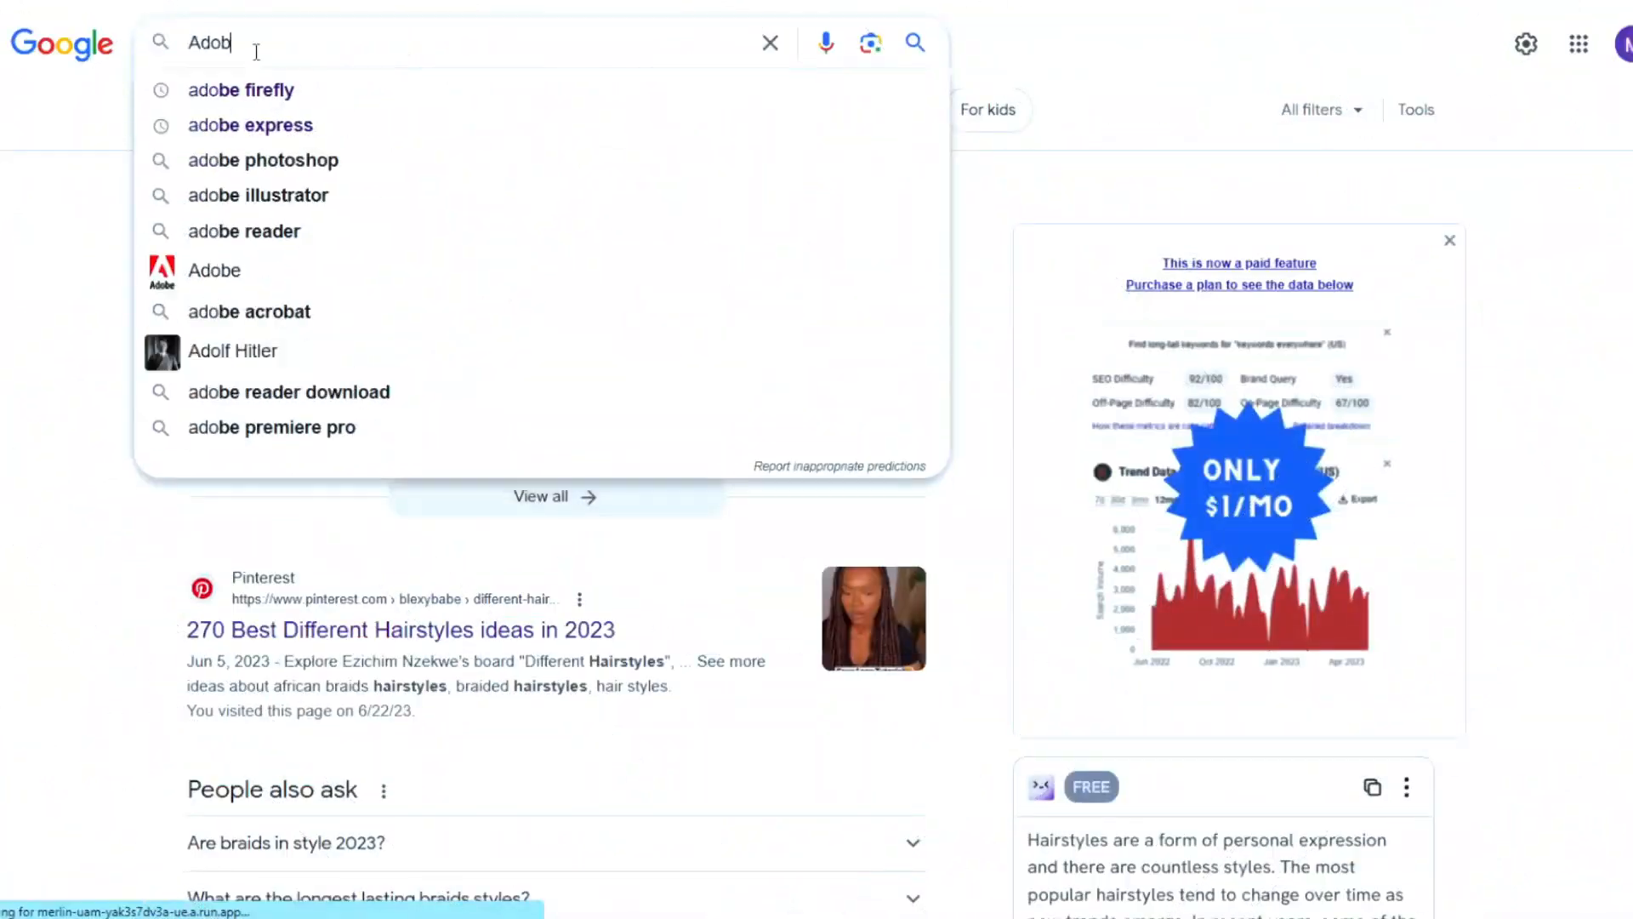
{"action": "type", "text": "e firefly"}
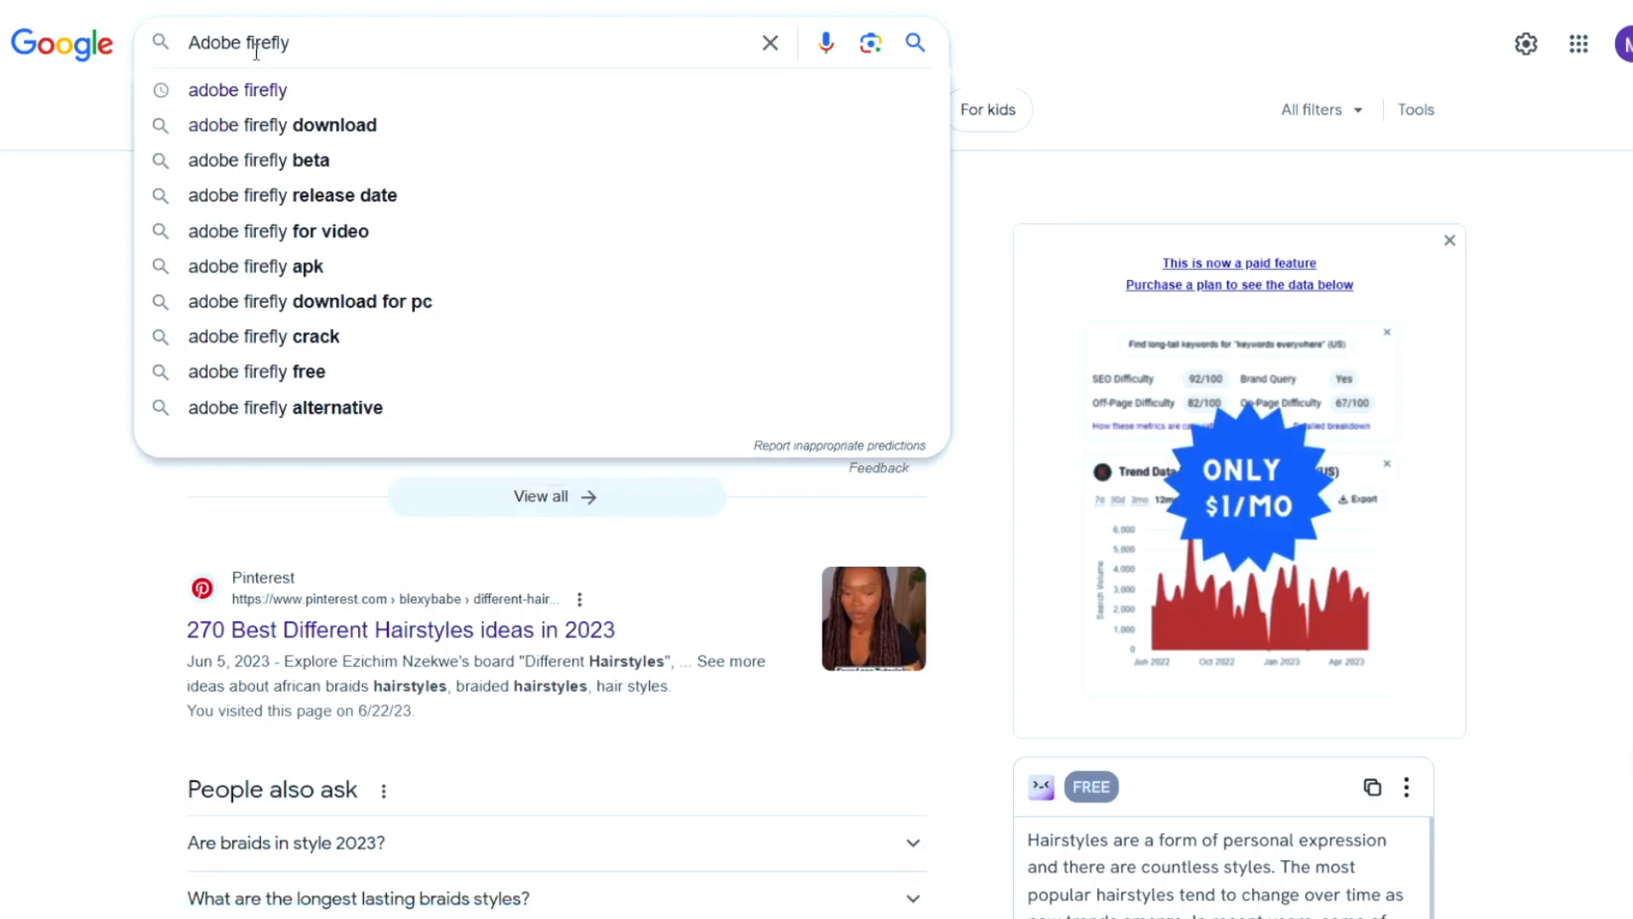
{"action": "key", "text": "Return"}
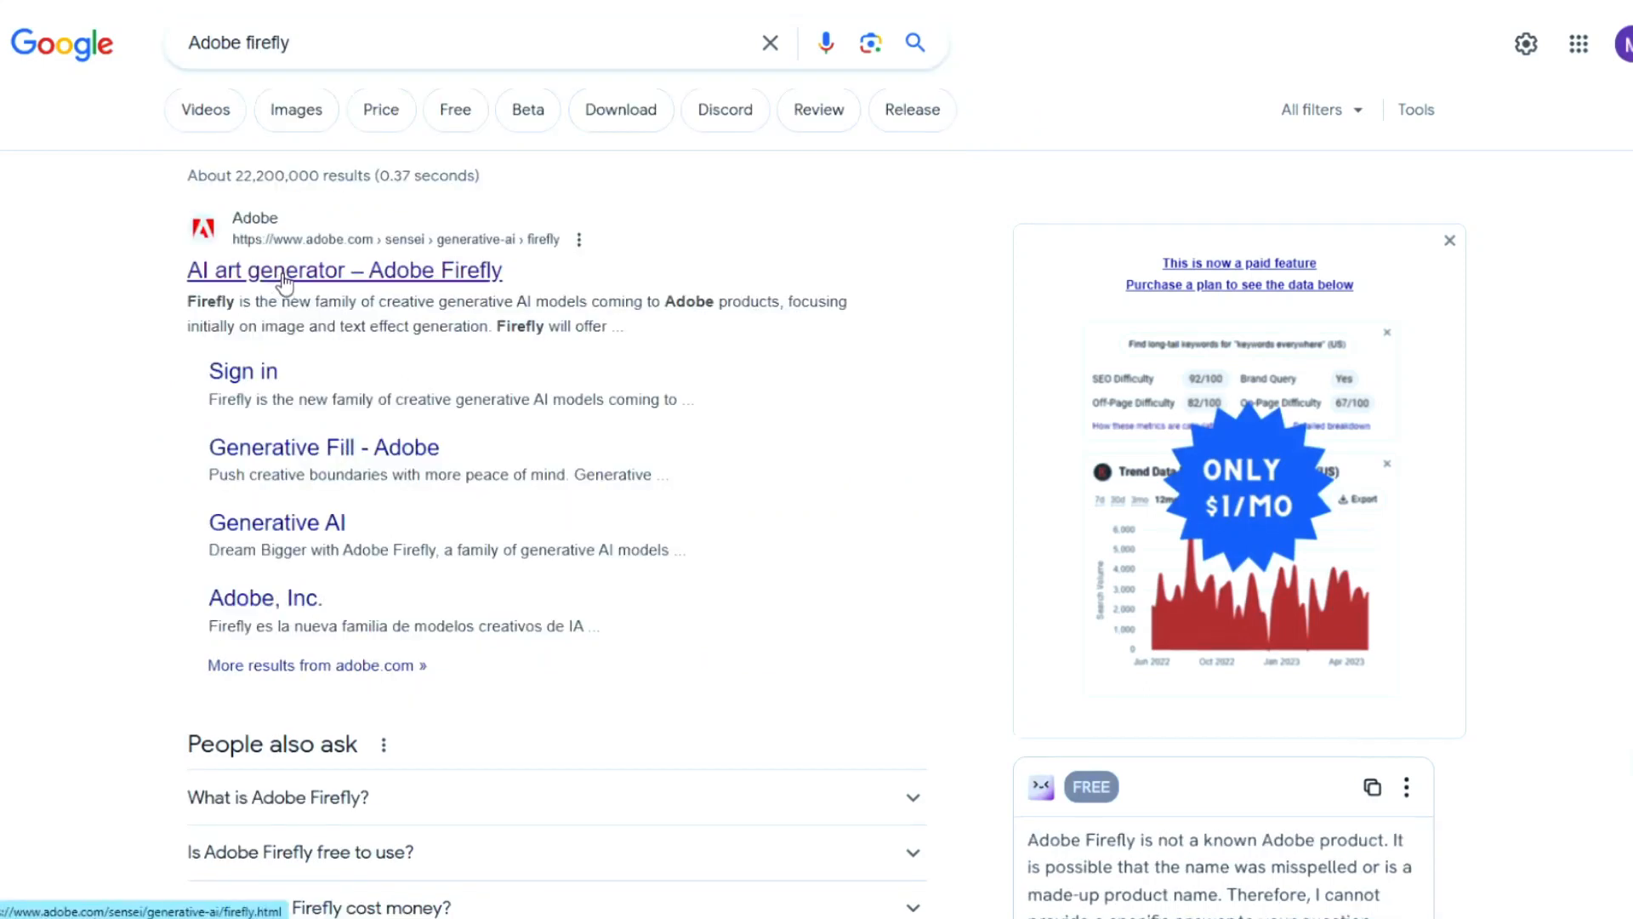
{"action": "left_click", "coordinate": [284, 274]}
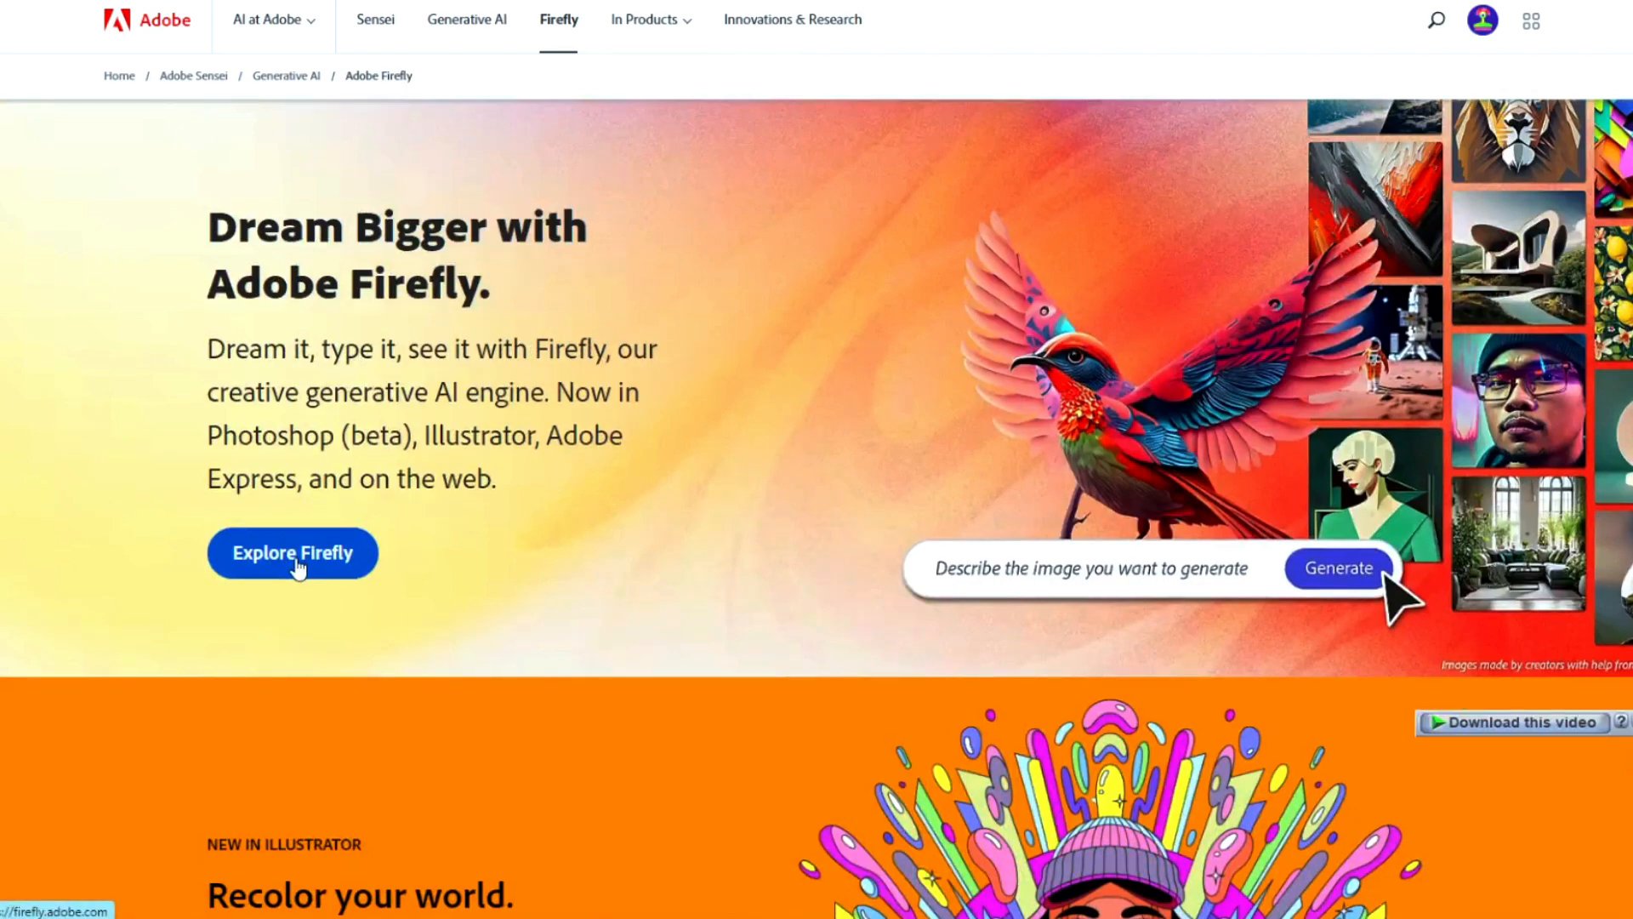
{"action": "left_click", "coordinate": [296, 563]}
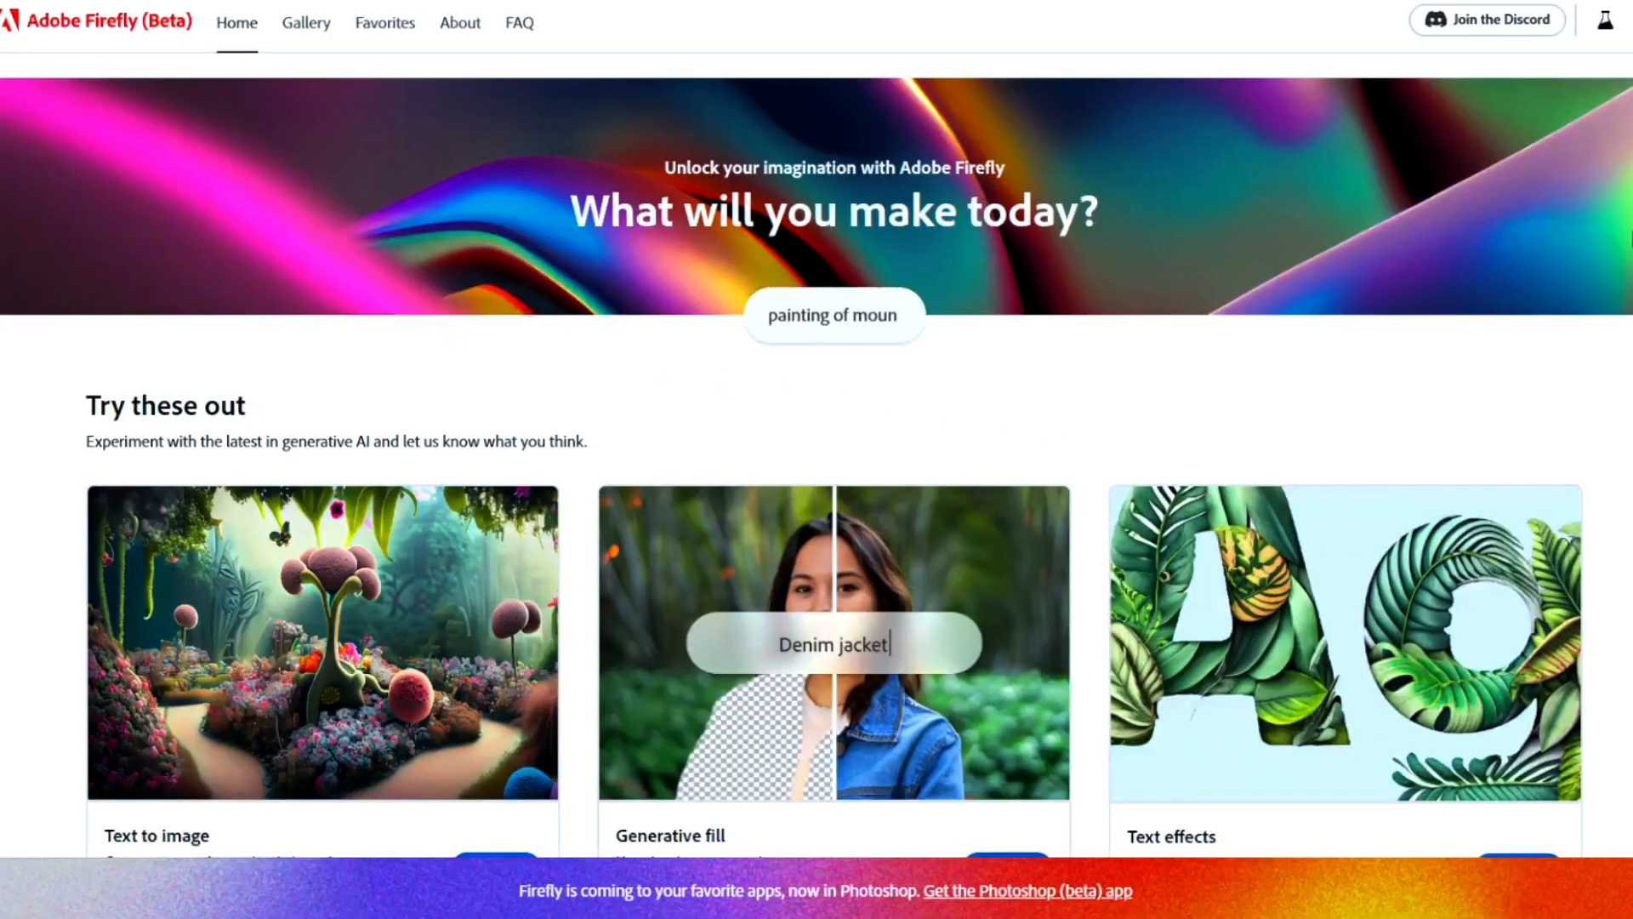
Open Firefly's Text to image tool and try the sample prompt "Toad practicing karate"
{"action": "scroll", "coordinate": [1282, 387], "scroll_direction": "down", "scroll_amount": 1}
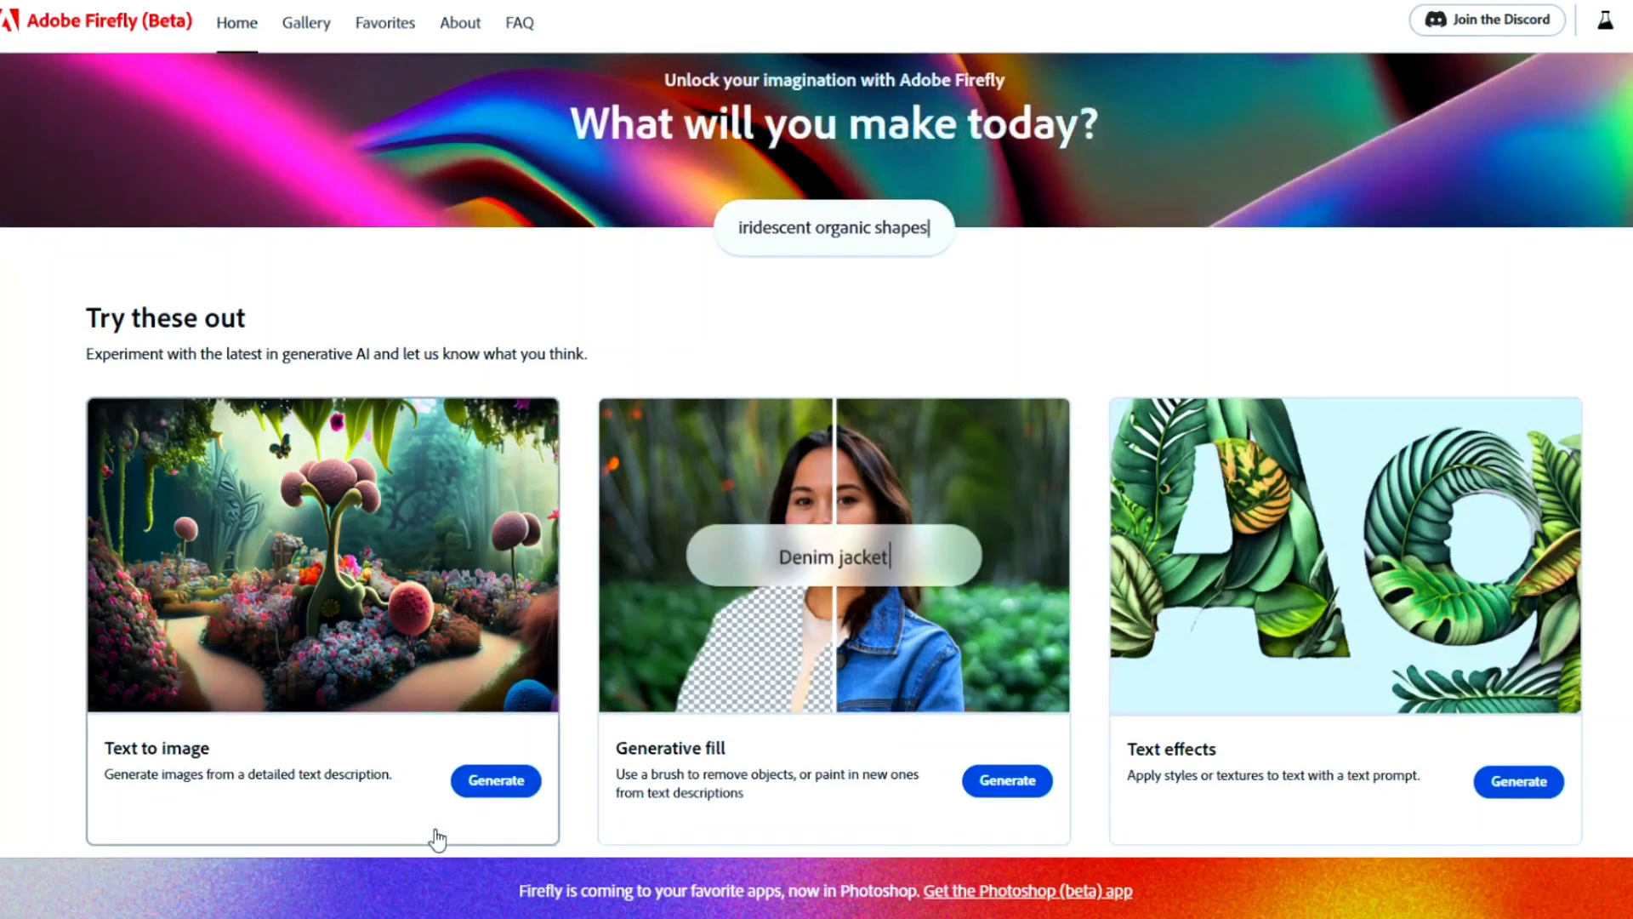
{"action": "left_click", "coordinate": [501, 783]}
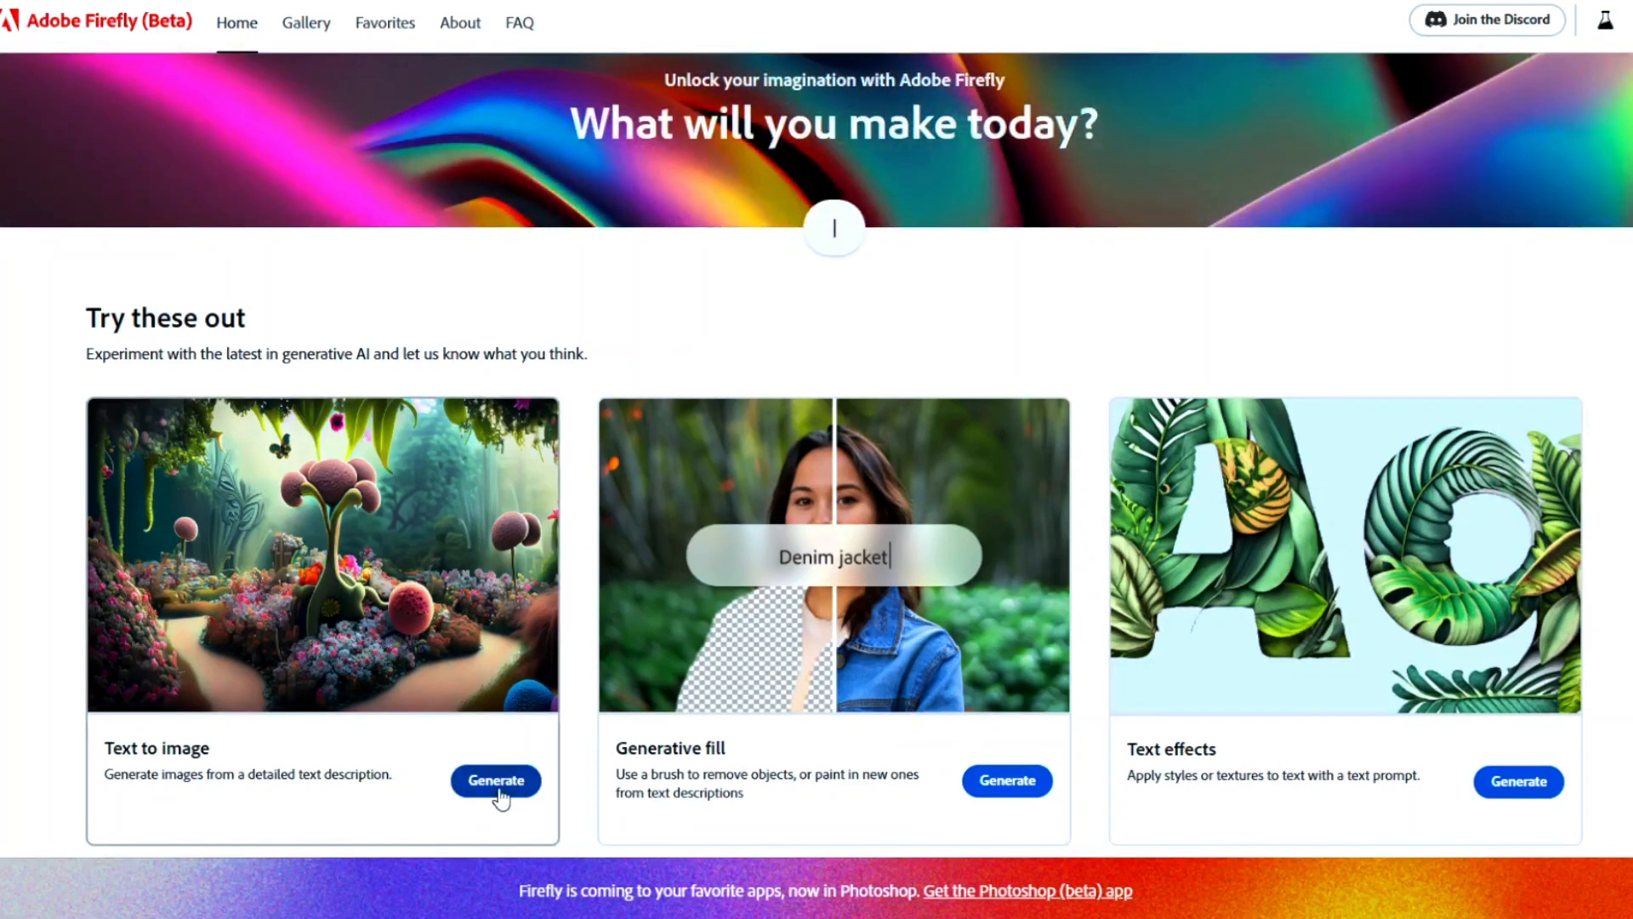
{"action": "scroll", "coordinate": [770, 402], "scroll_direction": "down", "scroll_amount": 5}
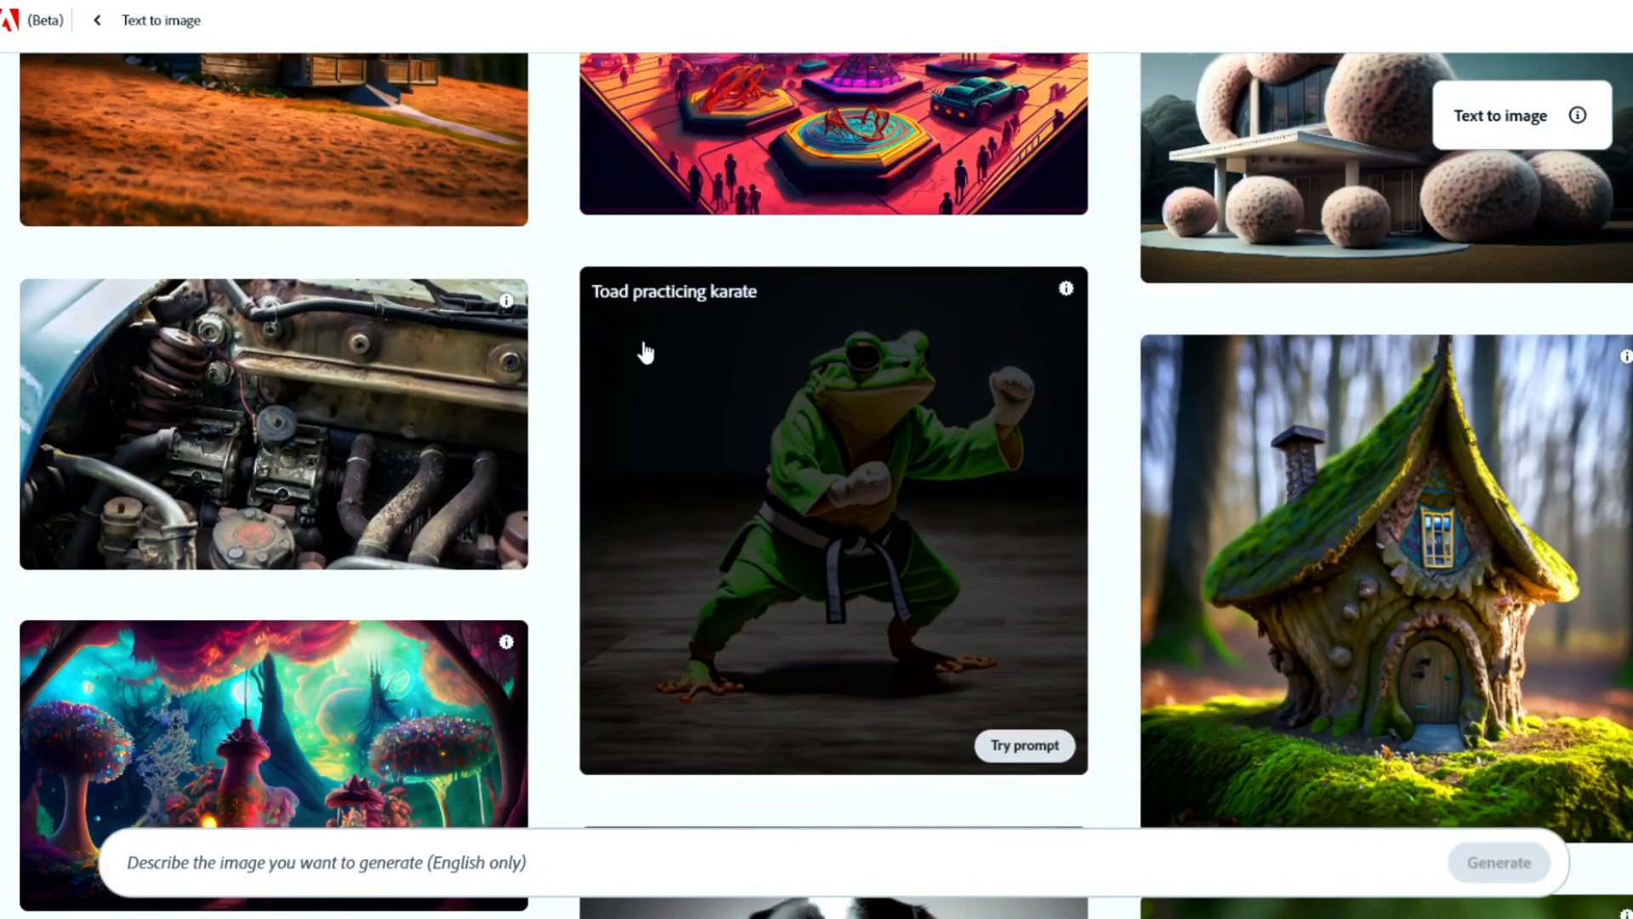
{"action": "left_click", "coordinate": [828, 457]}
Replace the toad prompt with "Firefly on a flower"
{"action": "triple_click", "coordinate": [317, 872]}
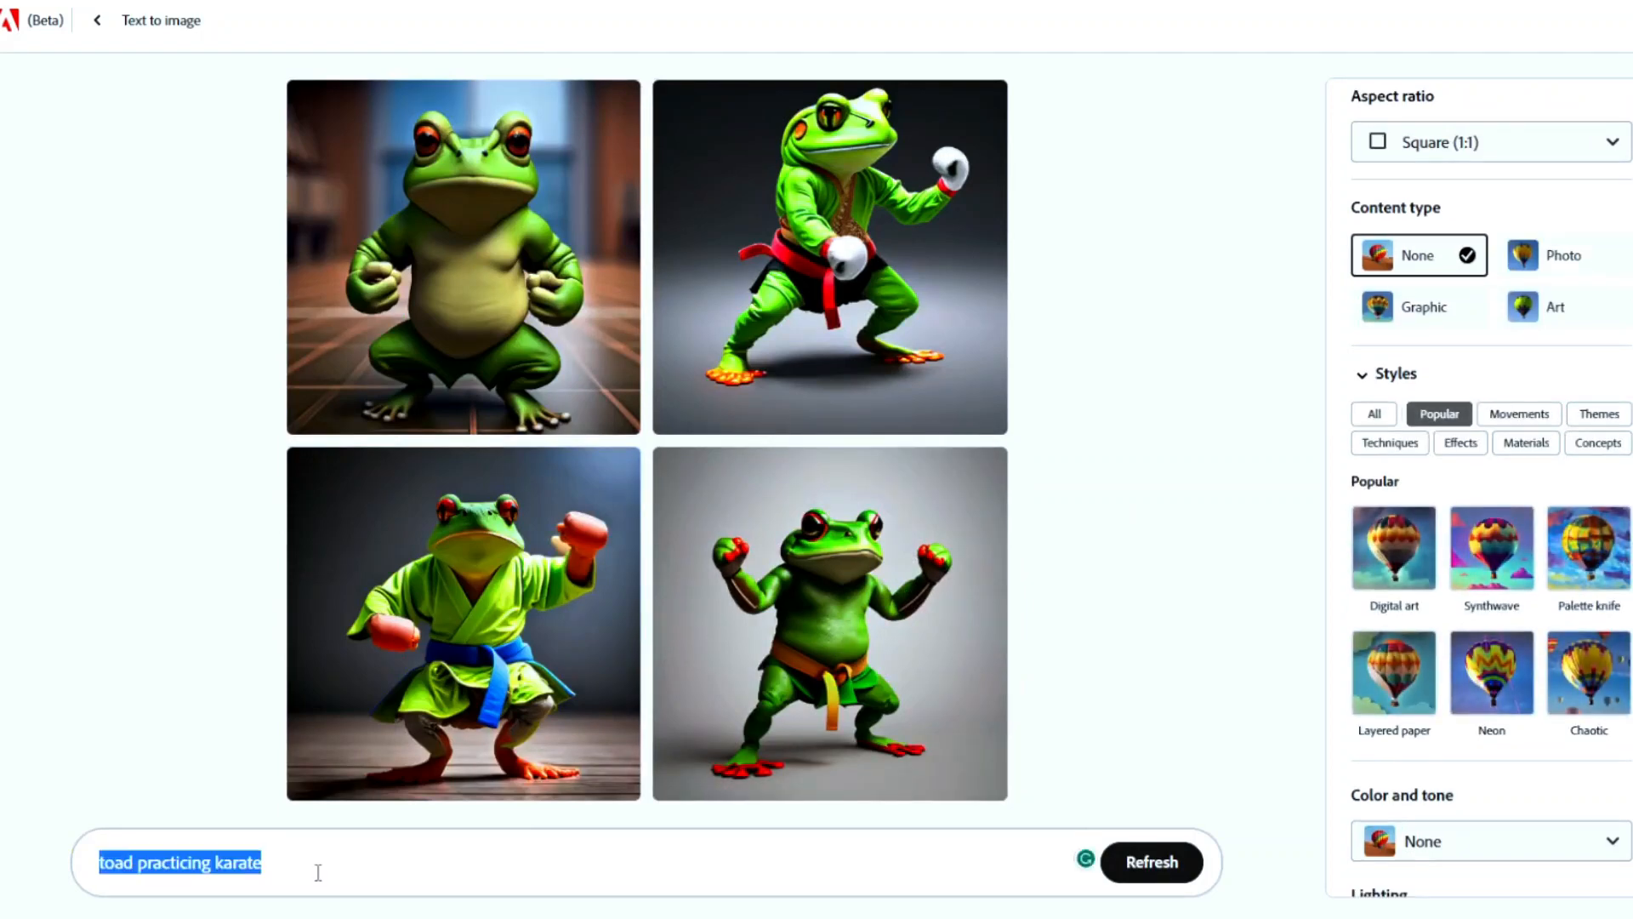
{"action": "type", "text": "Firefly"}
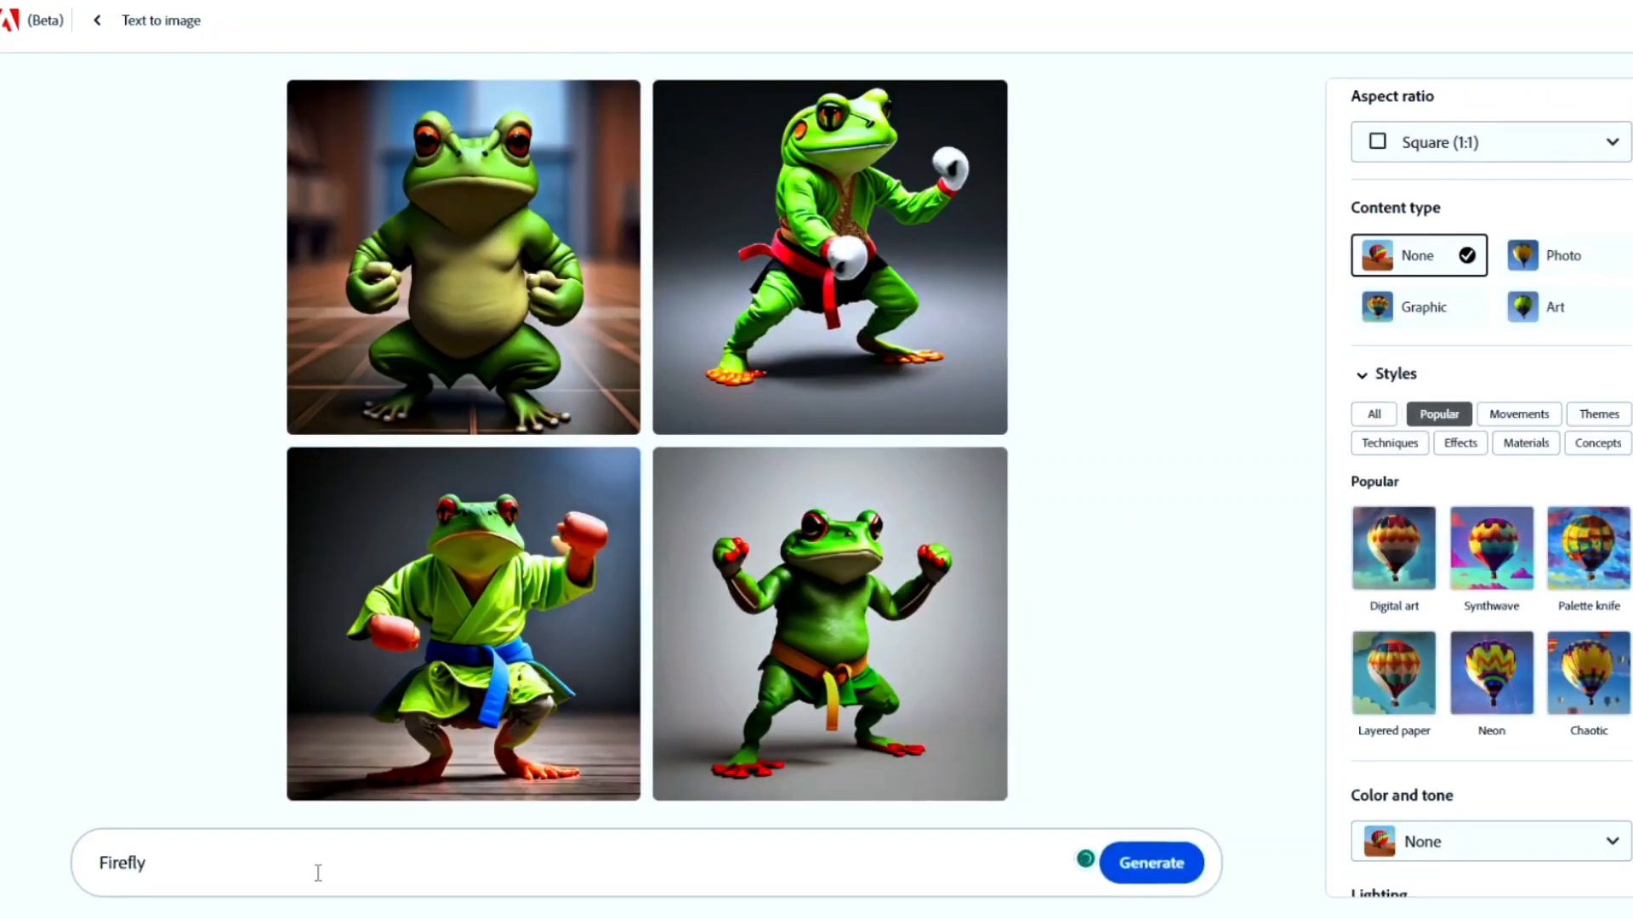
{"action": "type", "text": " on a flower"}
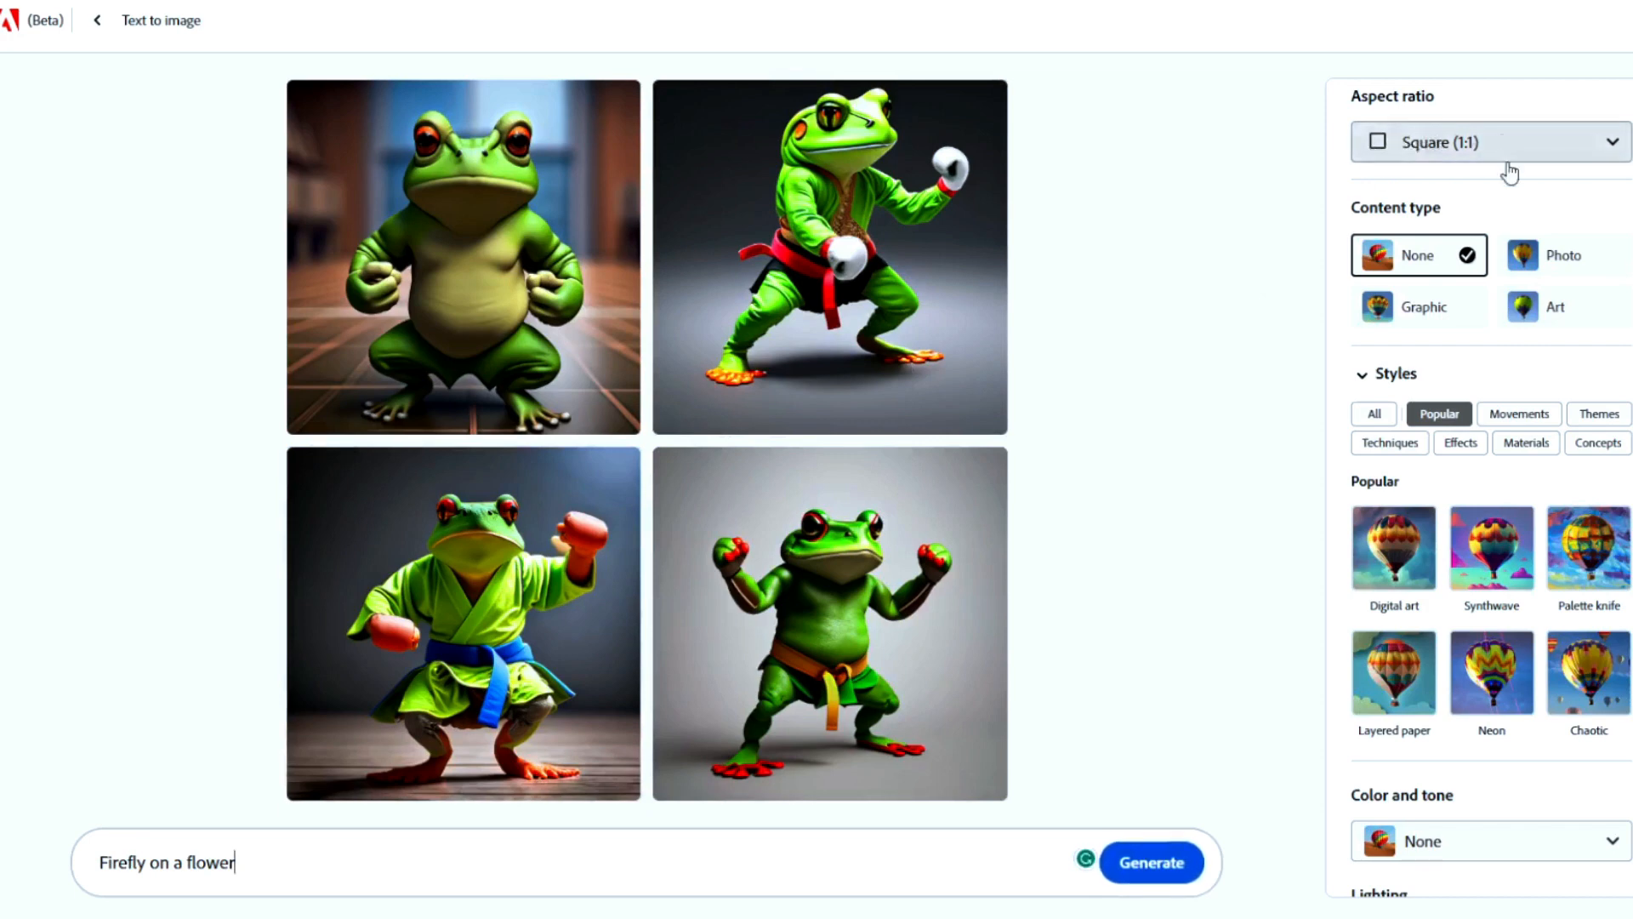
Choose the Square (1:1) aspect ratio, Photo content type and Dramatic lighting, and generate the firefly images
{"action": "left_click", "coordinate": [1580, 153]}
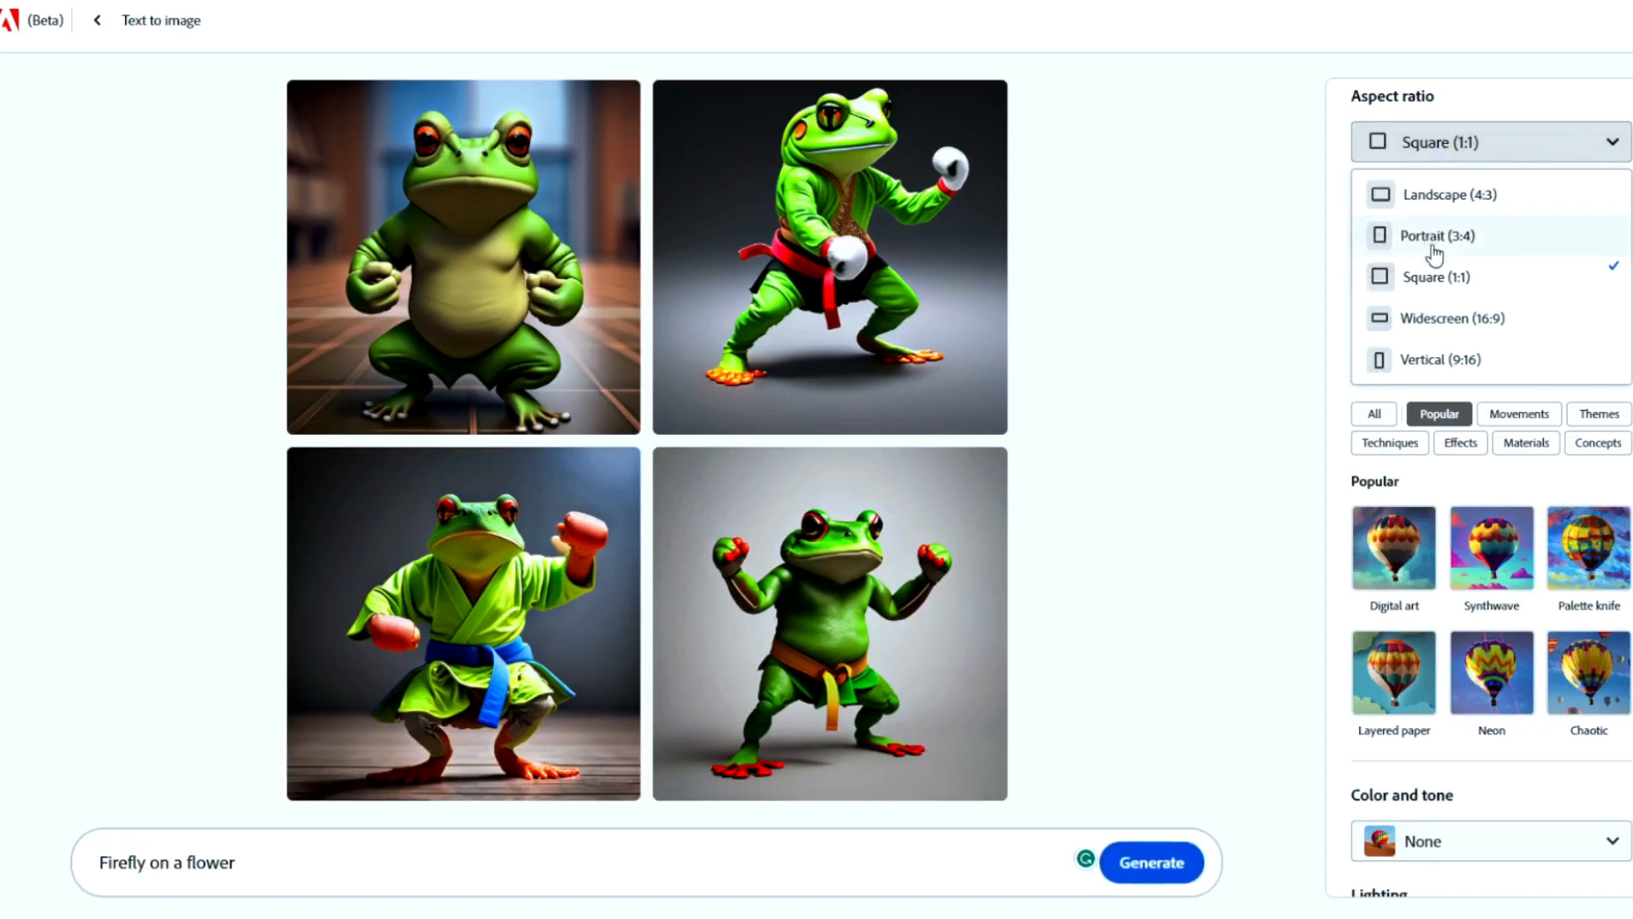
{"action": "left_click", "coordinate": [1442, 274]}
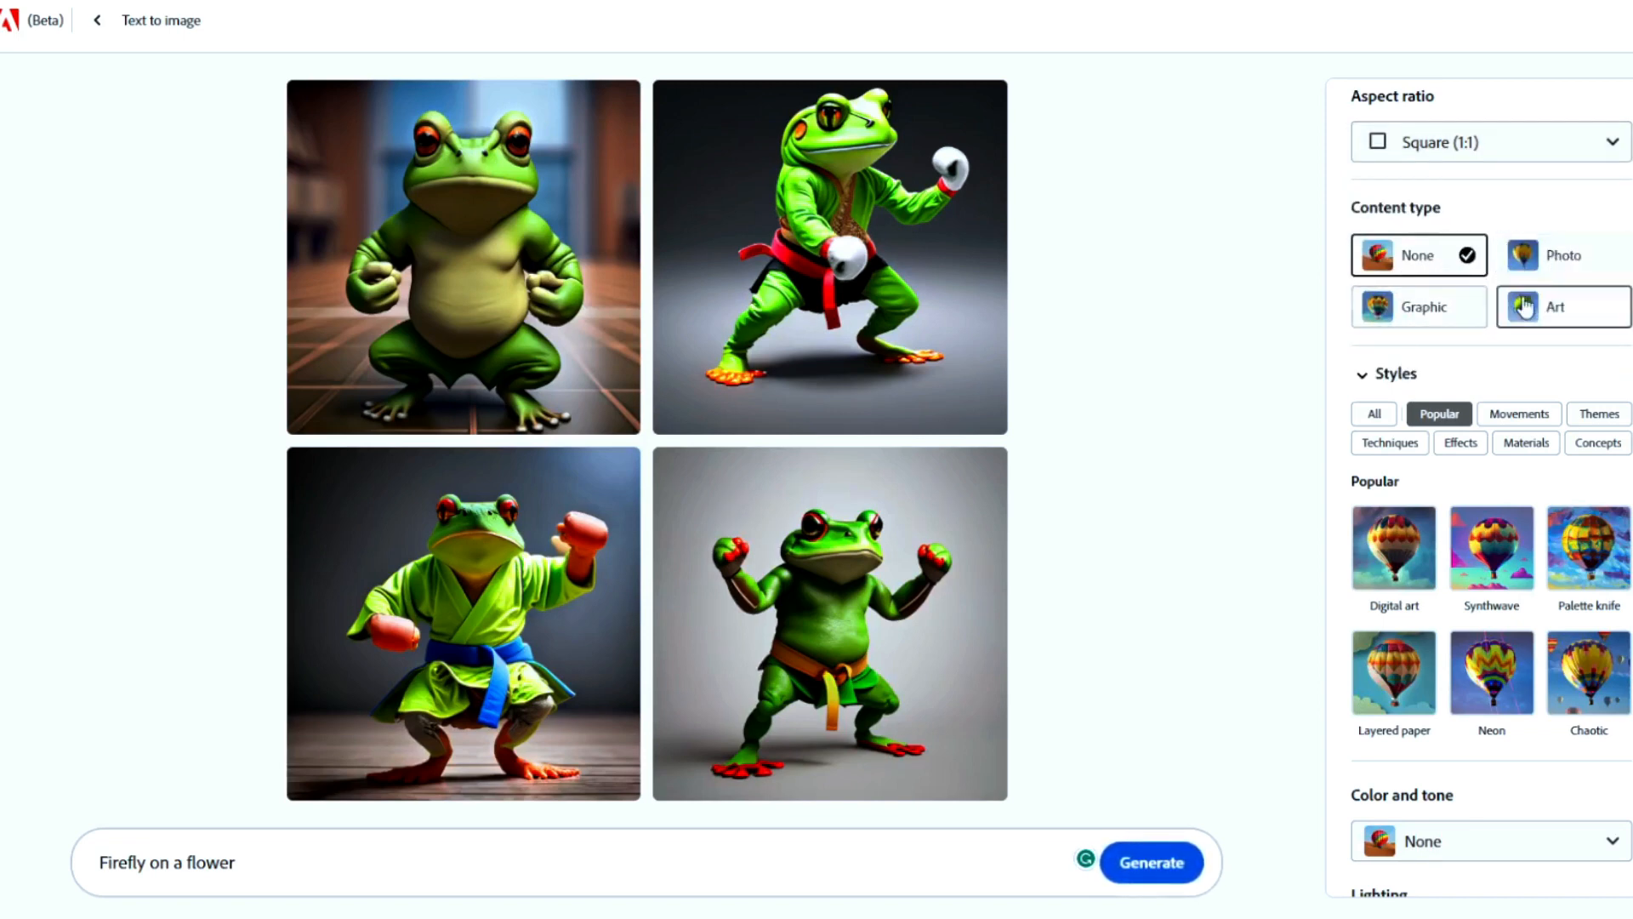
{"action": "left_click", "coordinate": [1556, 264]}
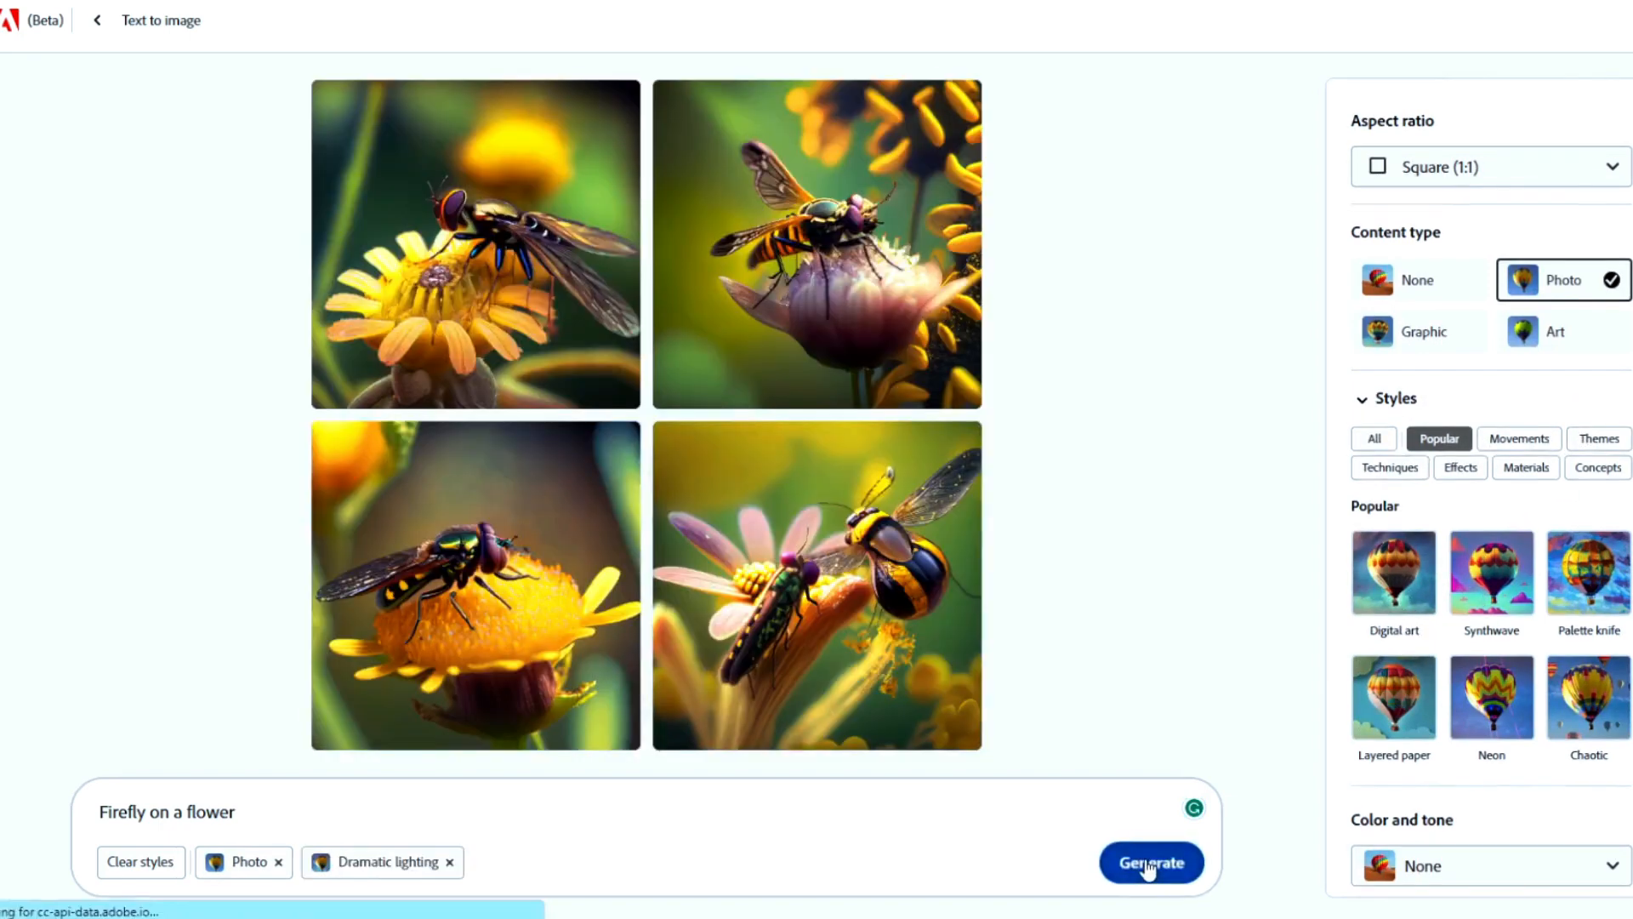
{"action": "left_click", "coordinate": [1148, 864]}
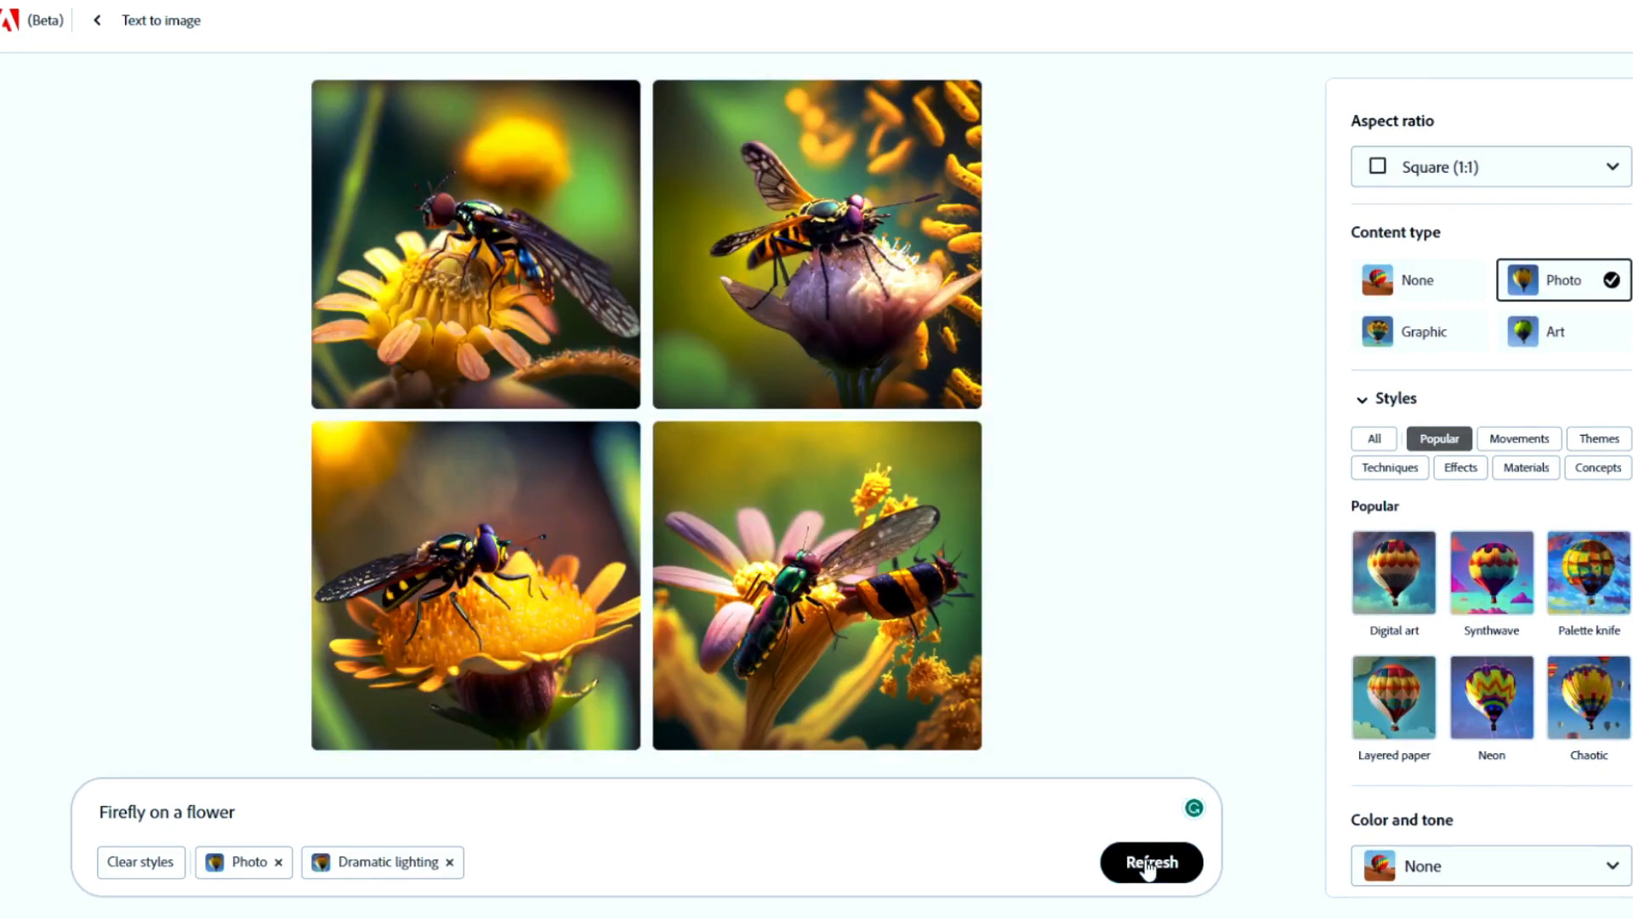
Replace the prompt with "Valley at sunset, and the river between." and generate the images
{"action": "left_click", "coordinate": [292, 810]}
{"action": "key", "text": "ctrl+a"}
{"action": "key", "text": "BackSpace"}
{"action": "type", "text": "Vall"}
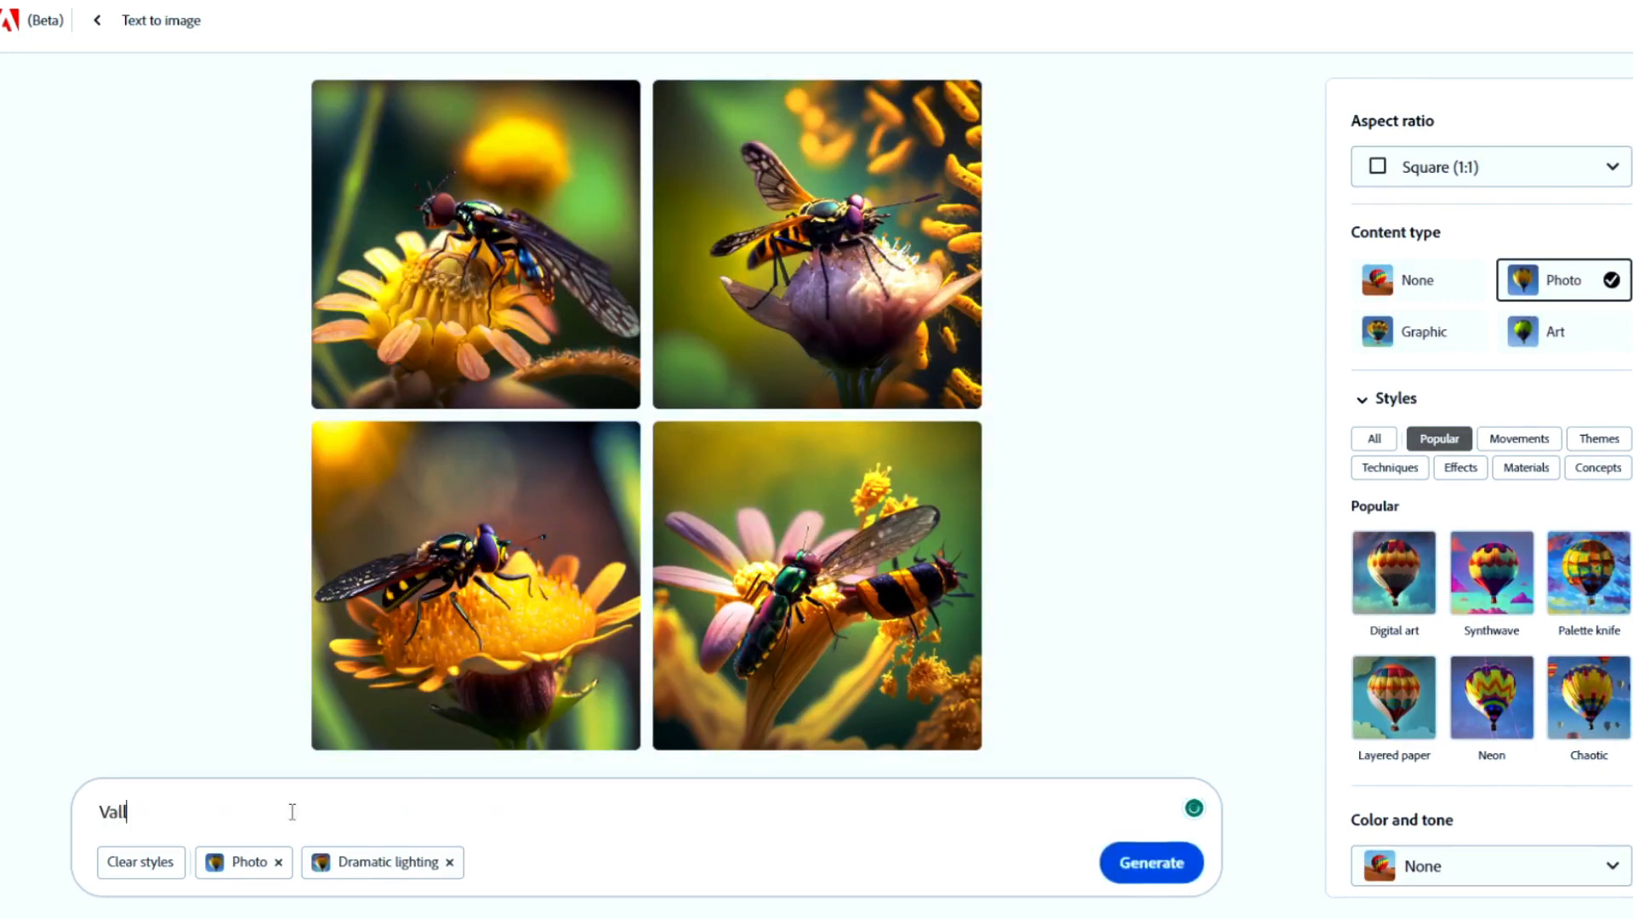
{"action": "type", "text": "ey at sunset, and the river"}
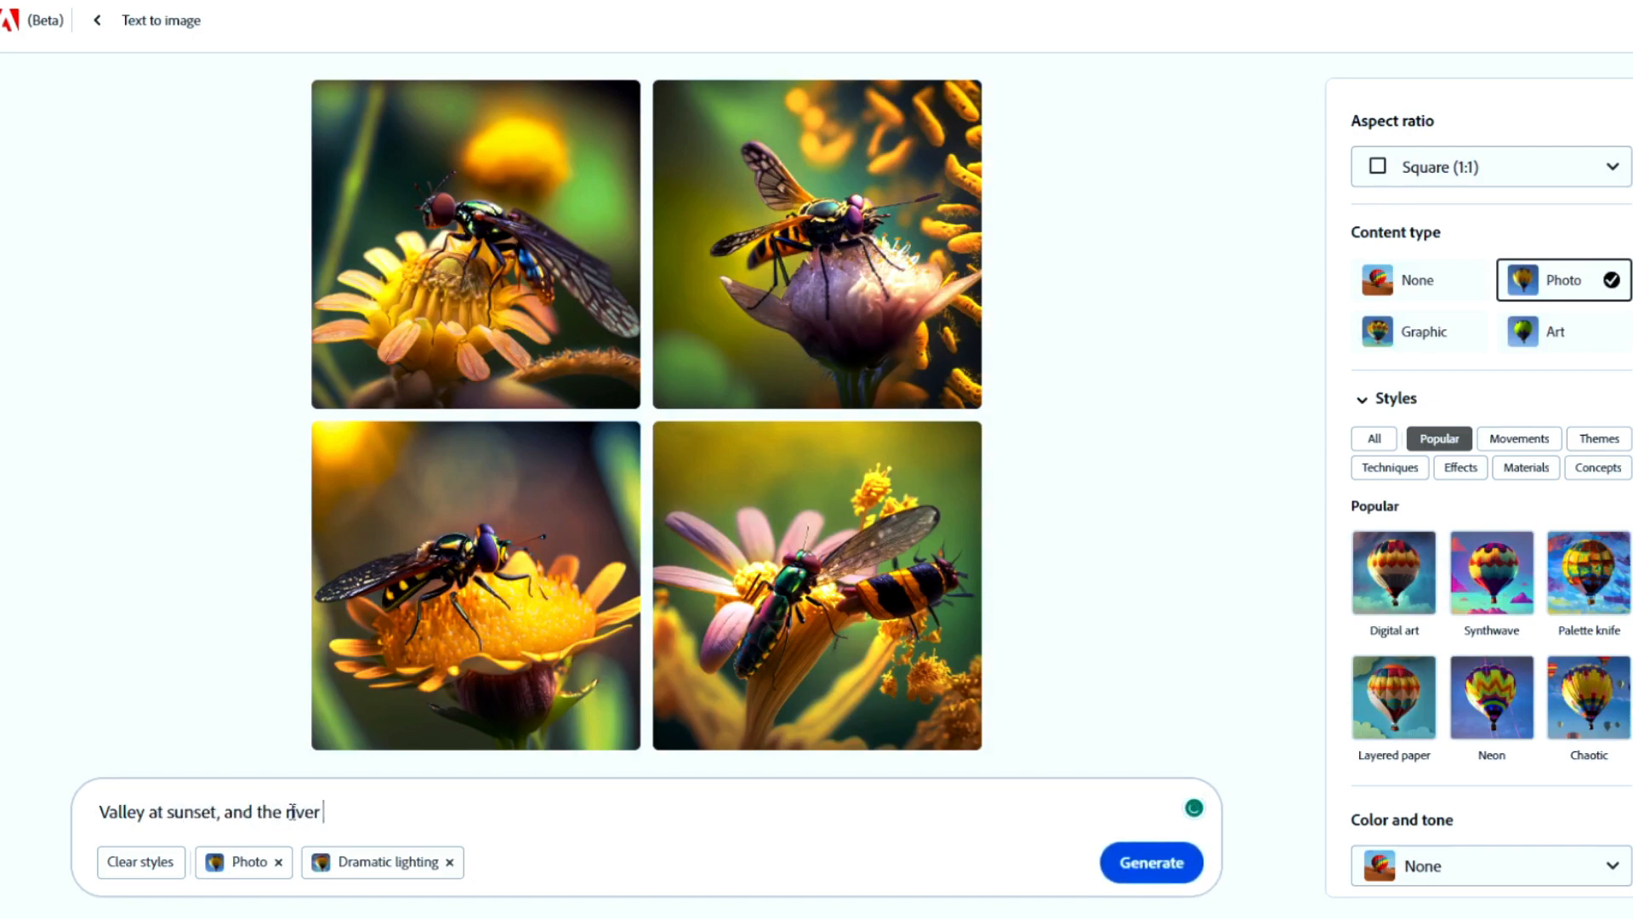
{"action": "type", "text": " between."}
{"action": "key", "text": "Return"}
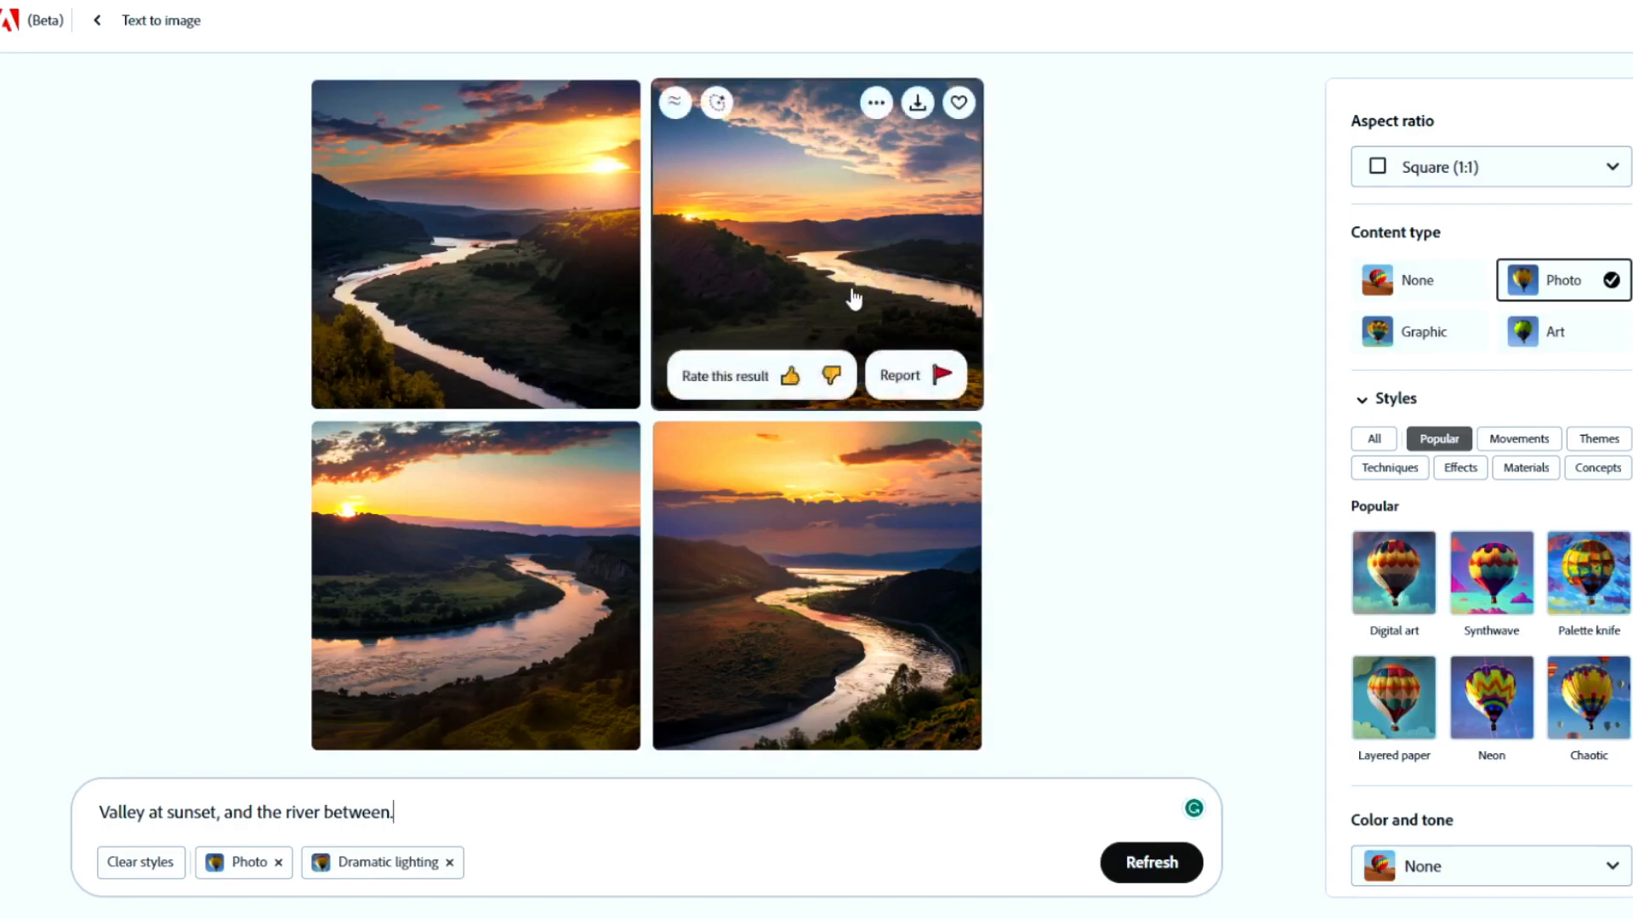
Open Firefly's Generative fill and download the Pexels photo of the woman in an elegant costume holding an apple
{"action": "left_click", "coordinate": [97, 21]}
{"action": "left_click", "coordinate": [995, 672]}
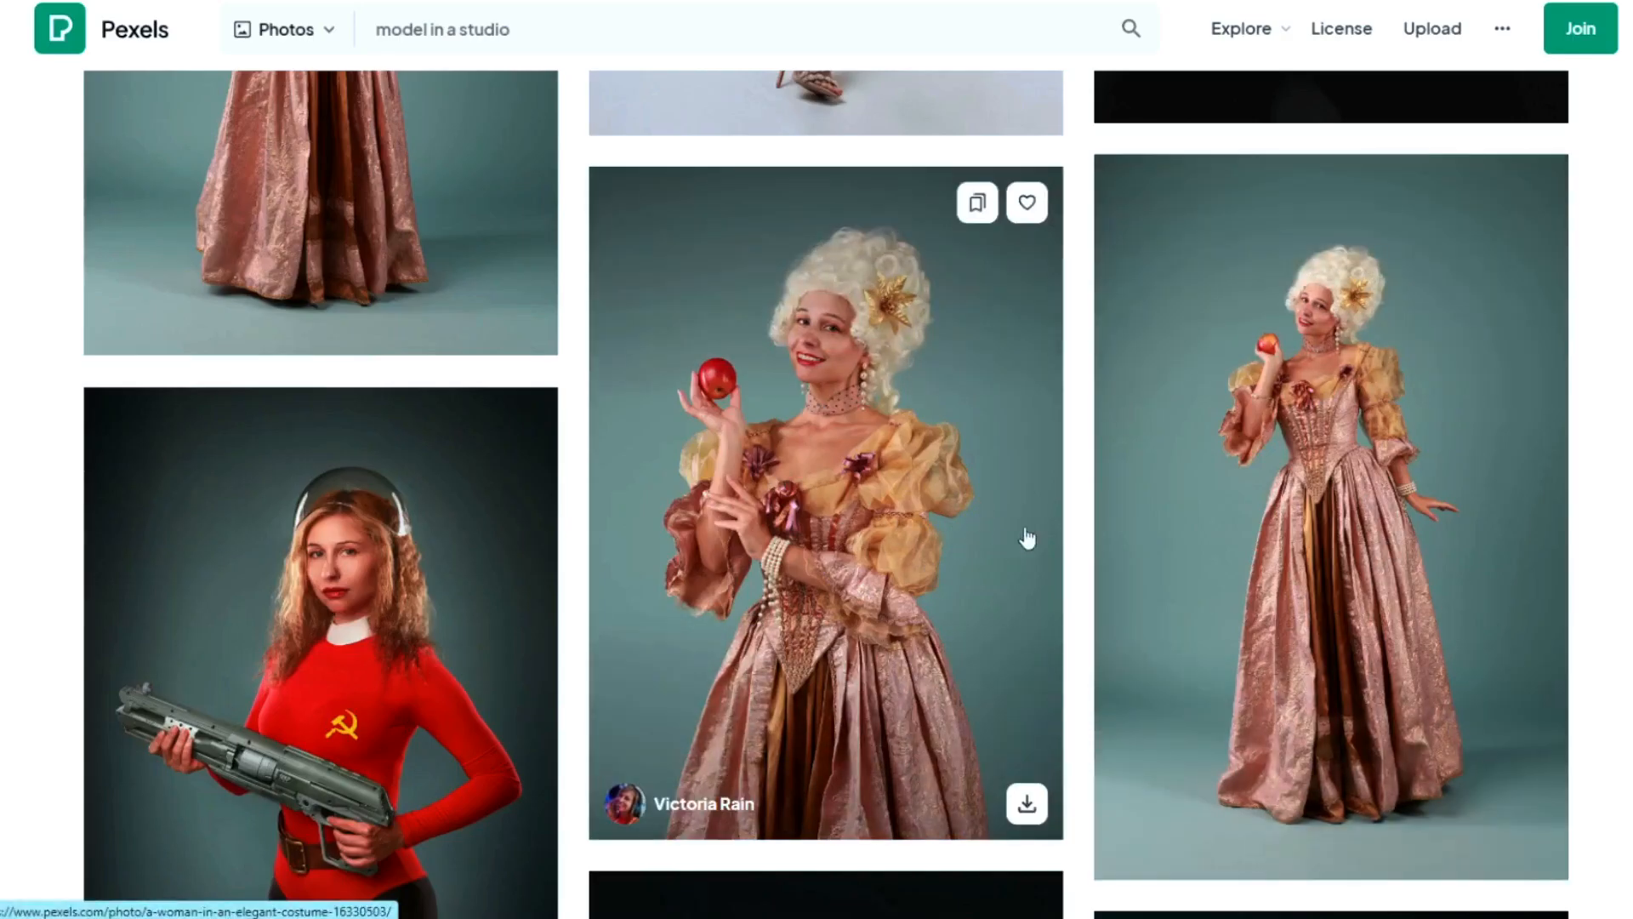
{"action": "left_click", "coordinate": [1027, 803]}
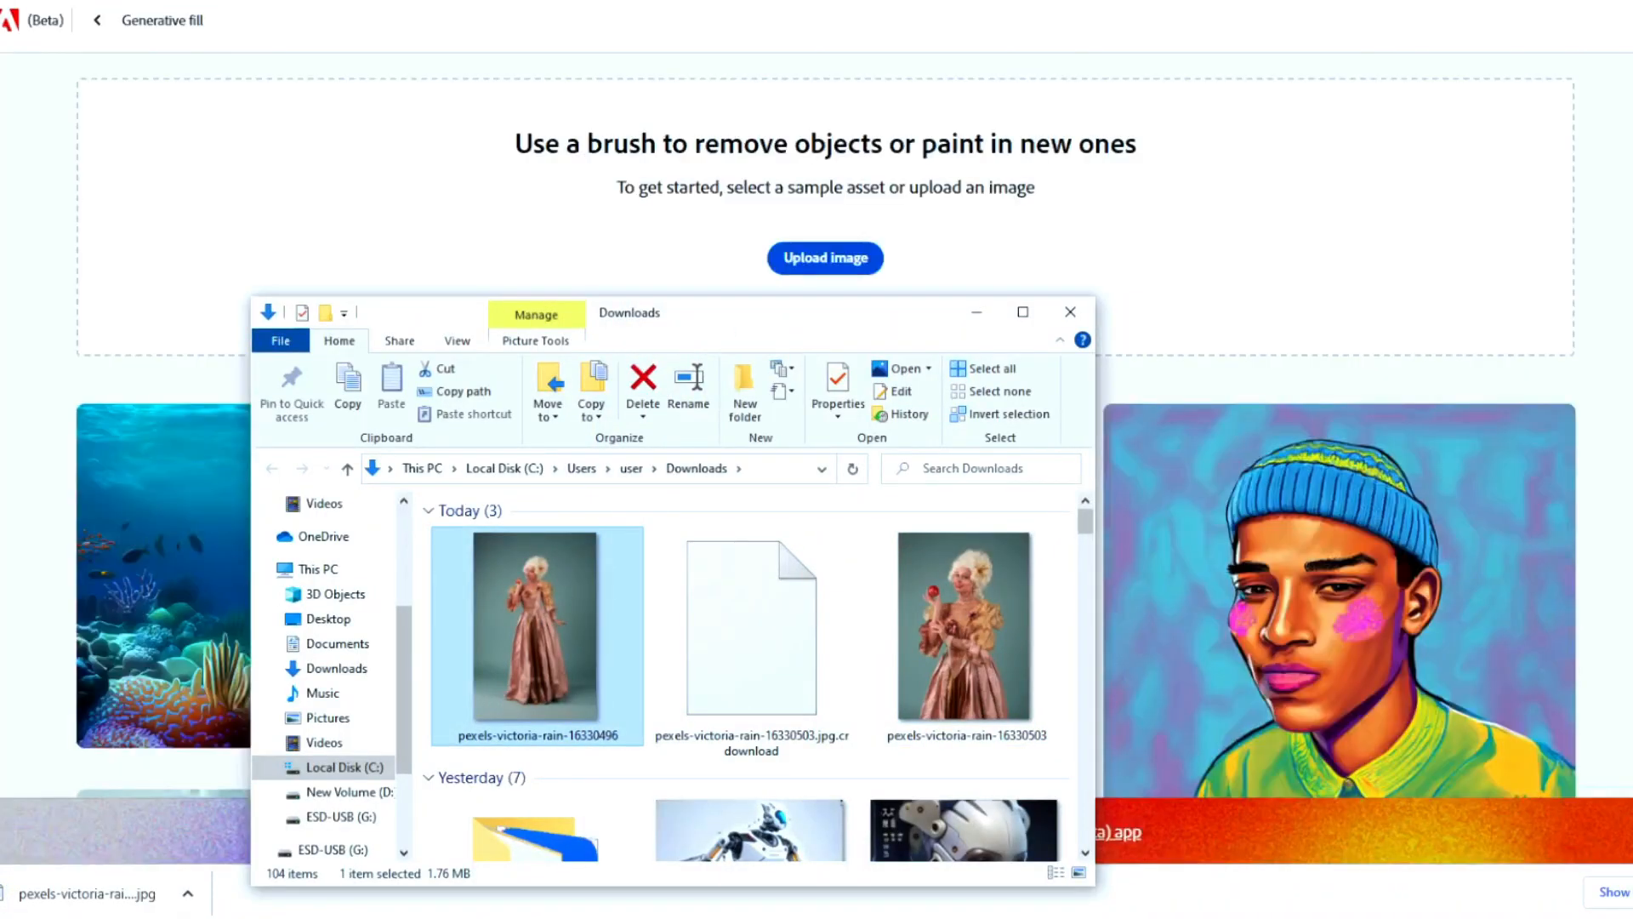
Upload the full-length photo of the costumed woman from Downloads to Generative fill and remove its background
{"action": "left_click_drag", "start_coordinate": [535, 629], "coordinate": [773, 234]}
{"action": "left_click_drag", "start_coordinate": [772, 235], "coordinate": [774, 242]}
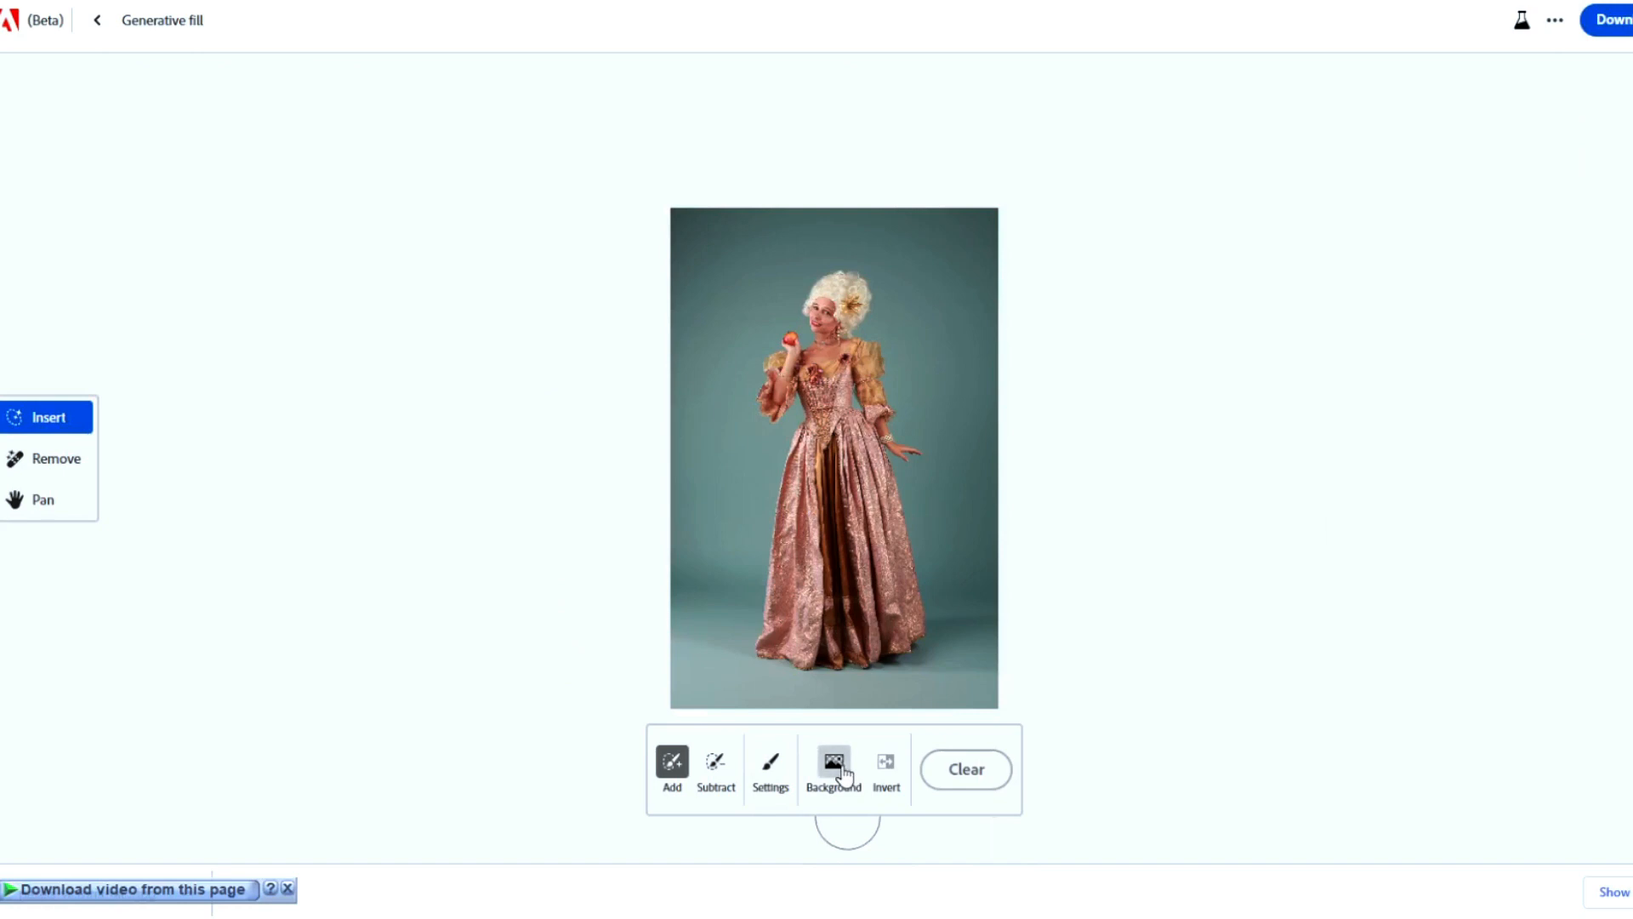
{"action": "left_click", "coordinate": [842, 769]}
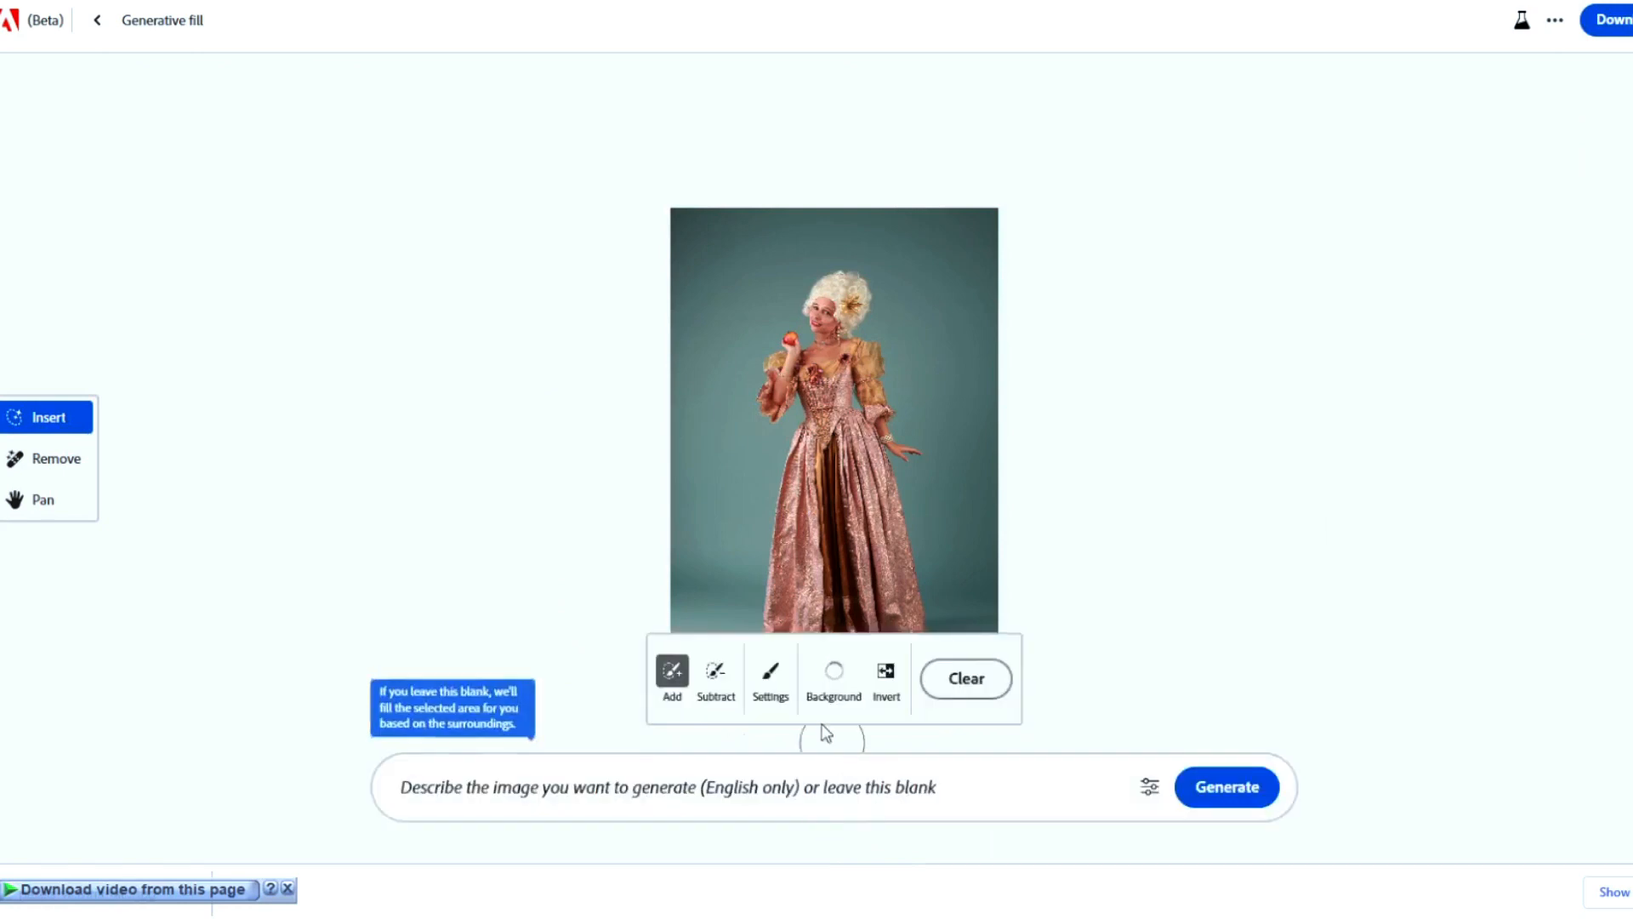
{"action": "left_click", "coordinate": [834, 673]}
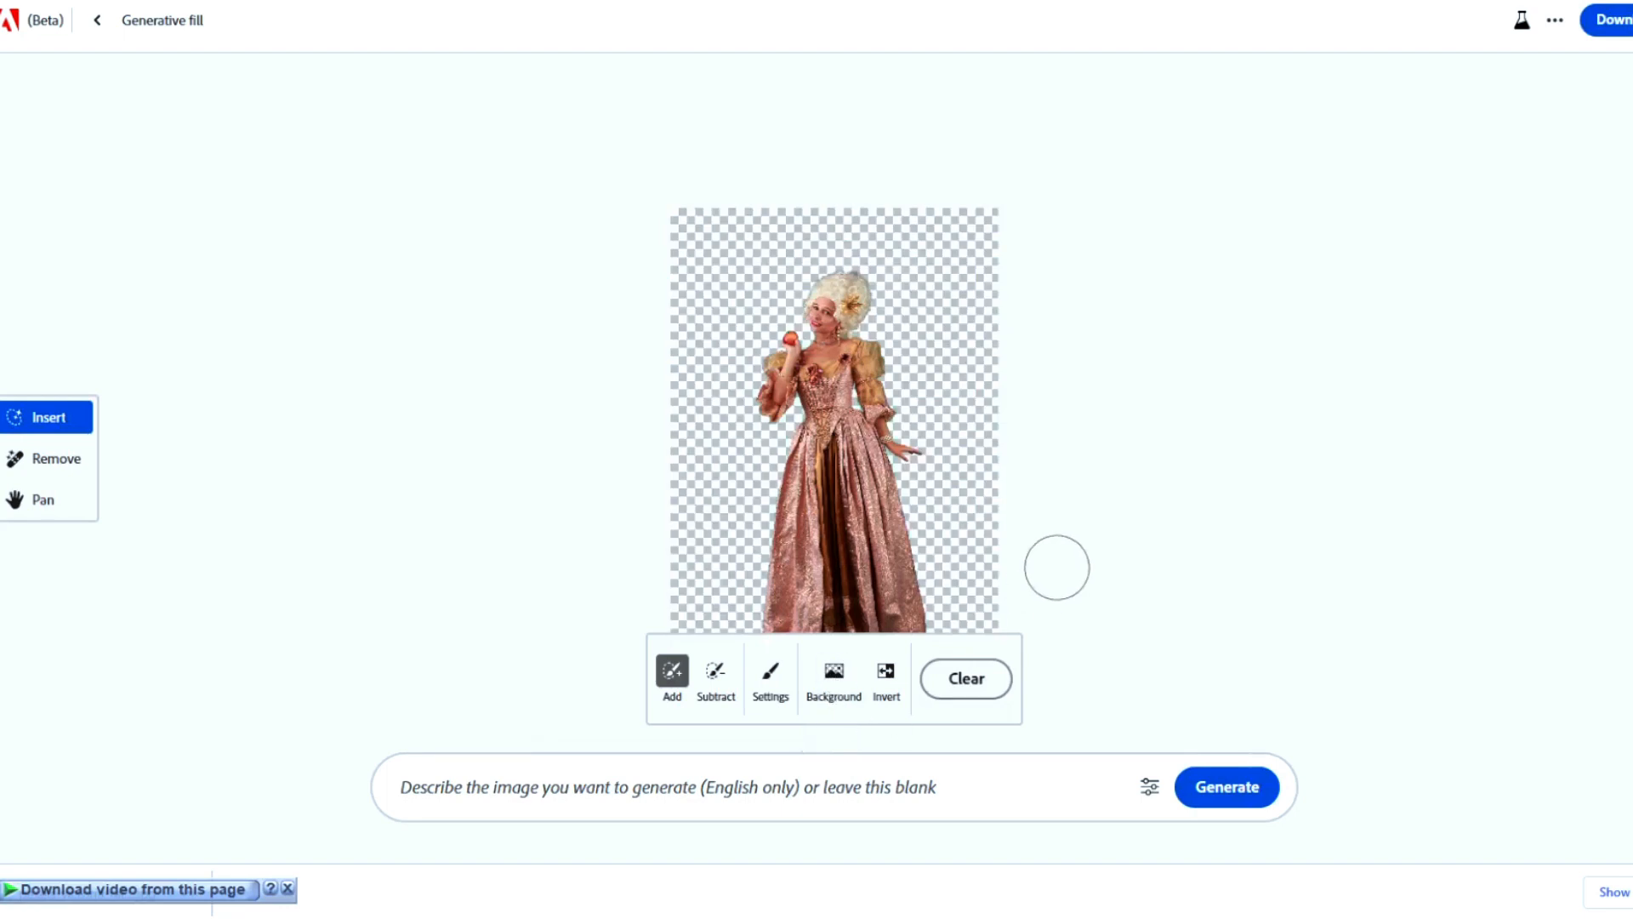
Generate a new background for the woman from the prompt "in an island at sunset"
{"action": "left_click", "coordinate": [468, 786]}
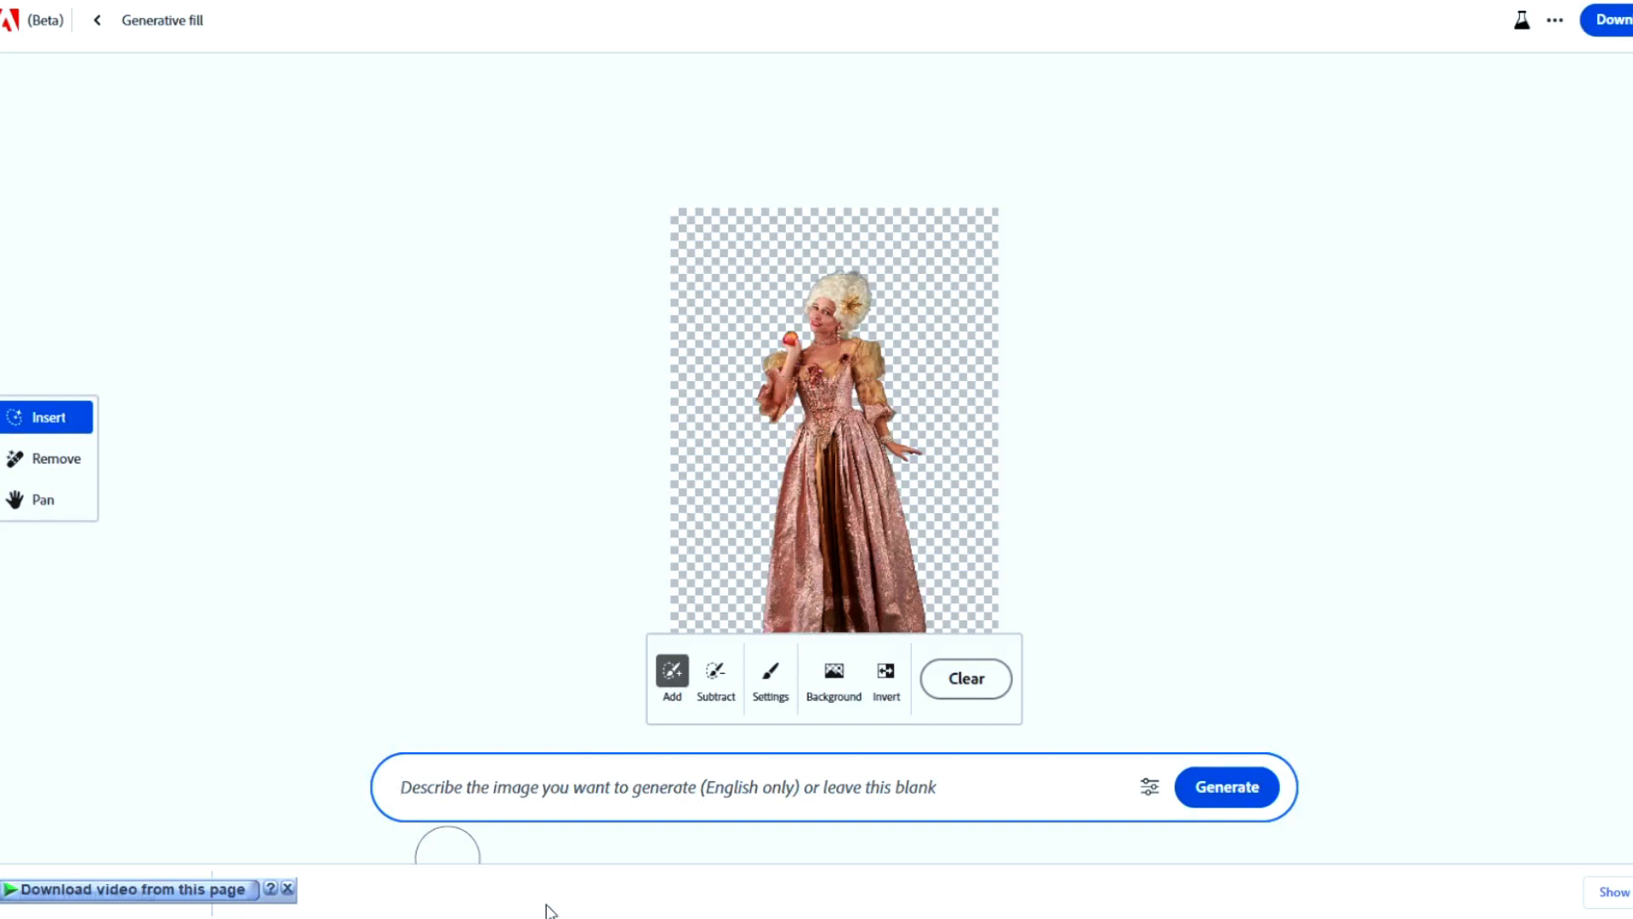
{"action": "type", "text": "i"}
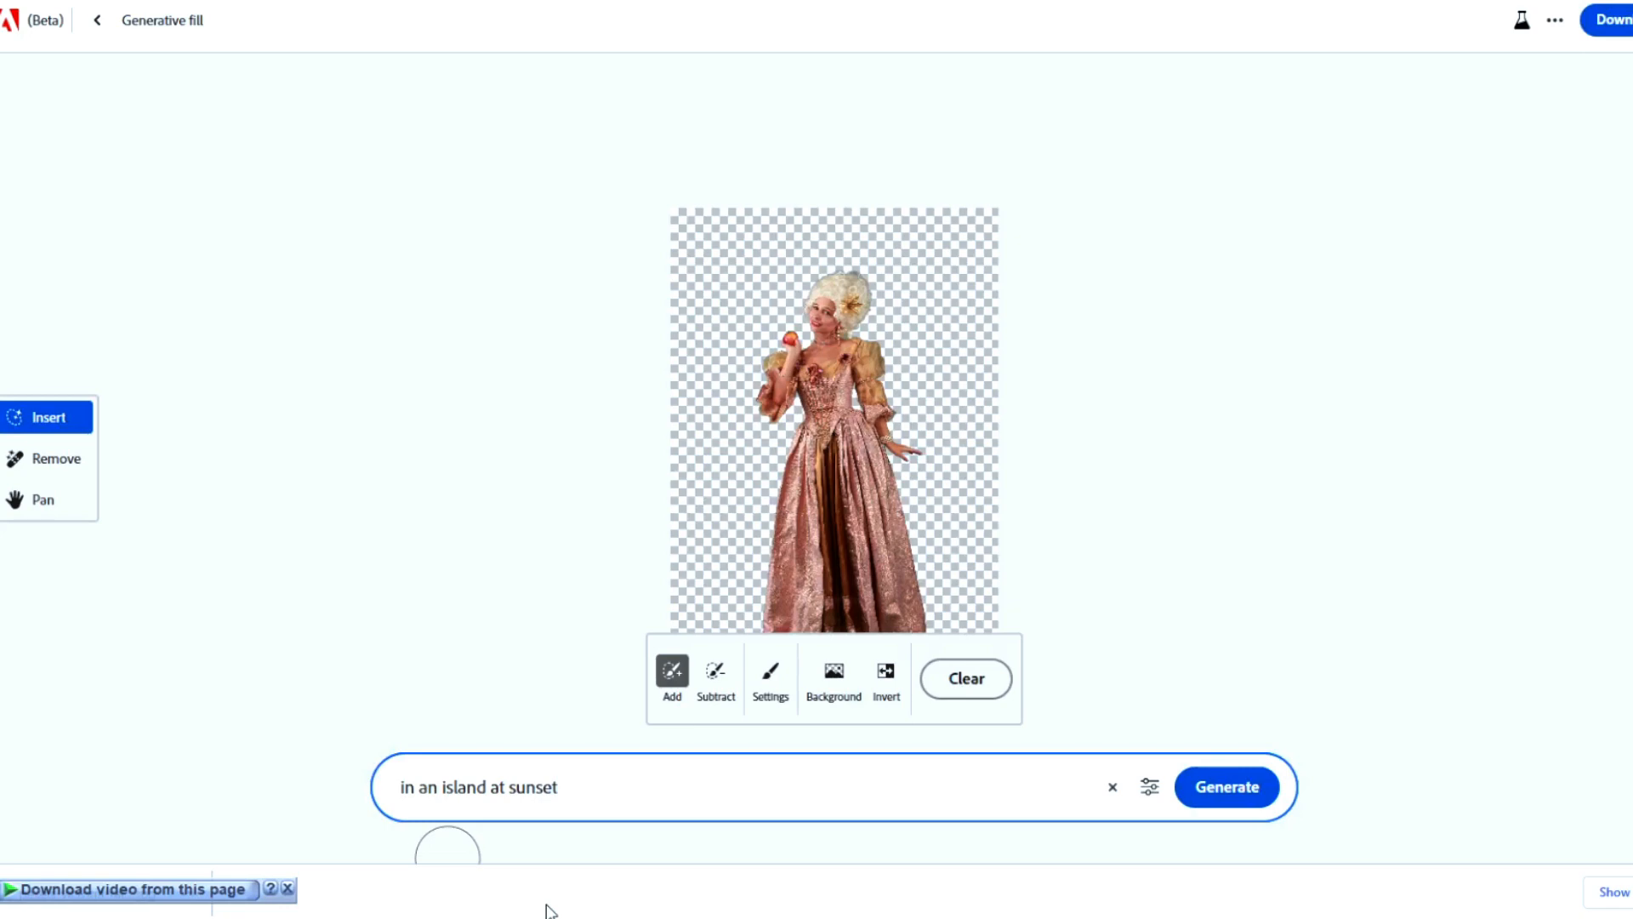
{"action": "type", "text": "n an island at sunset"}
{"action": "key", "text": "Return"}
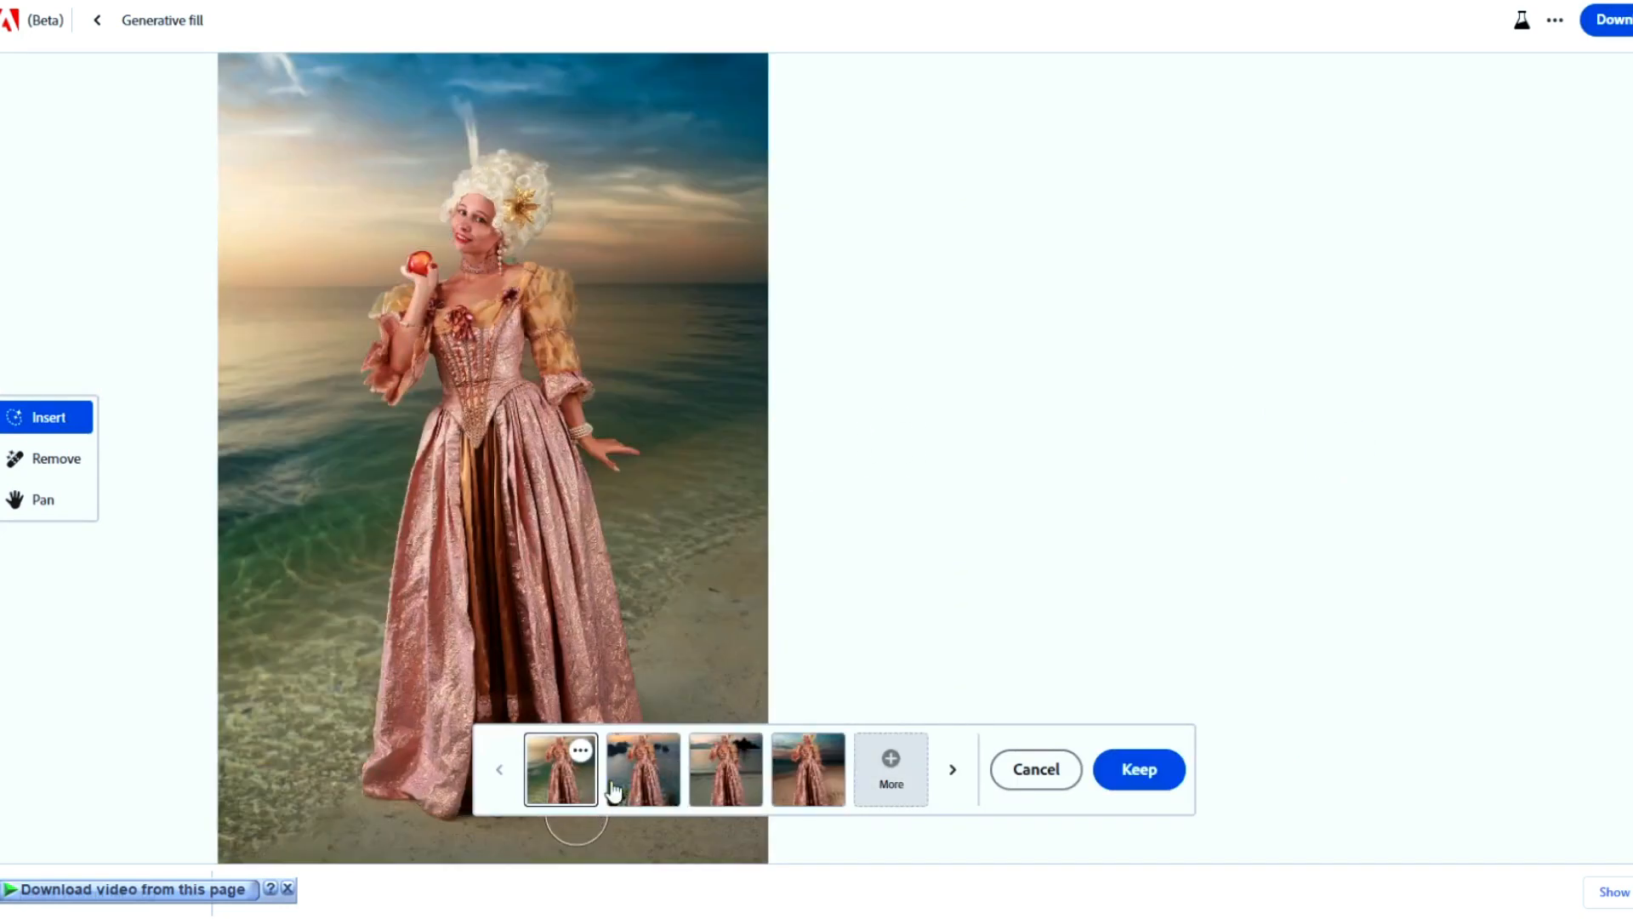
Preview the second, third and fourth generated island backgrounds in turn
{"action": "left_click", "coordinate": [643, 779]}
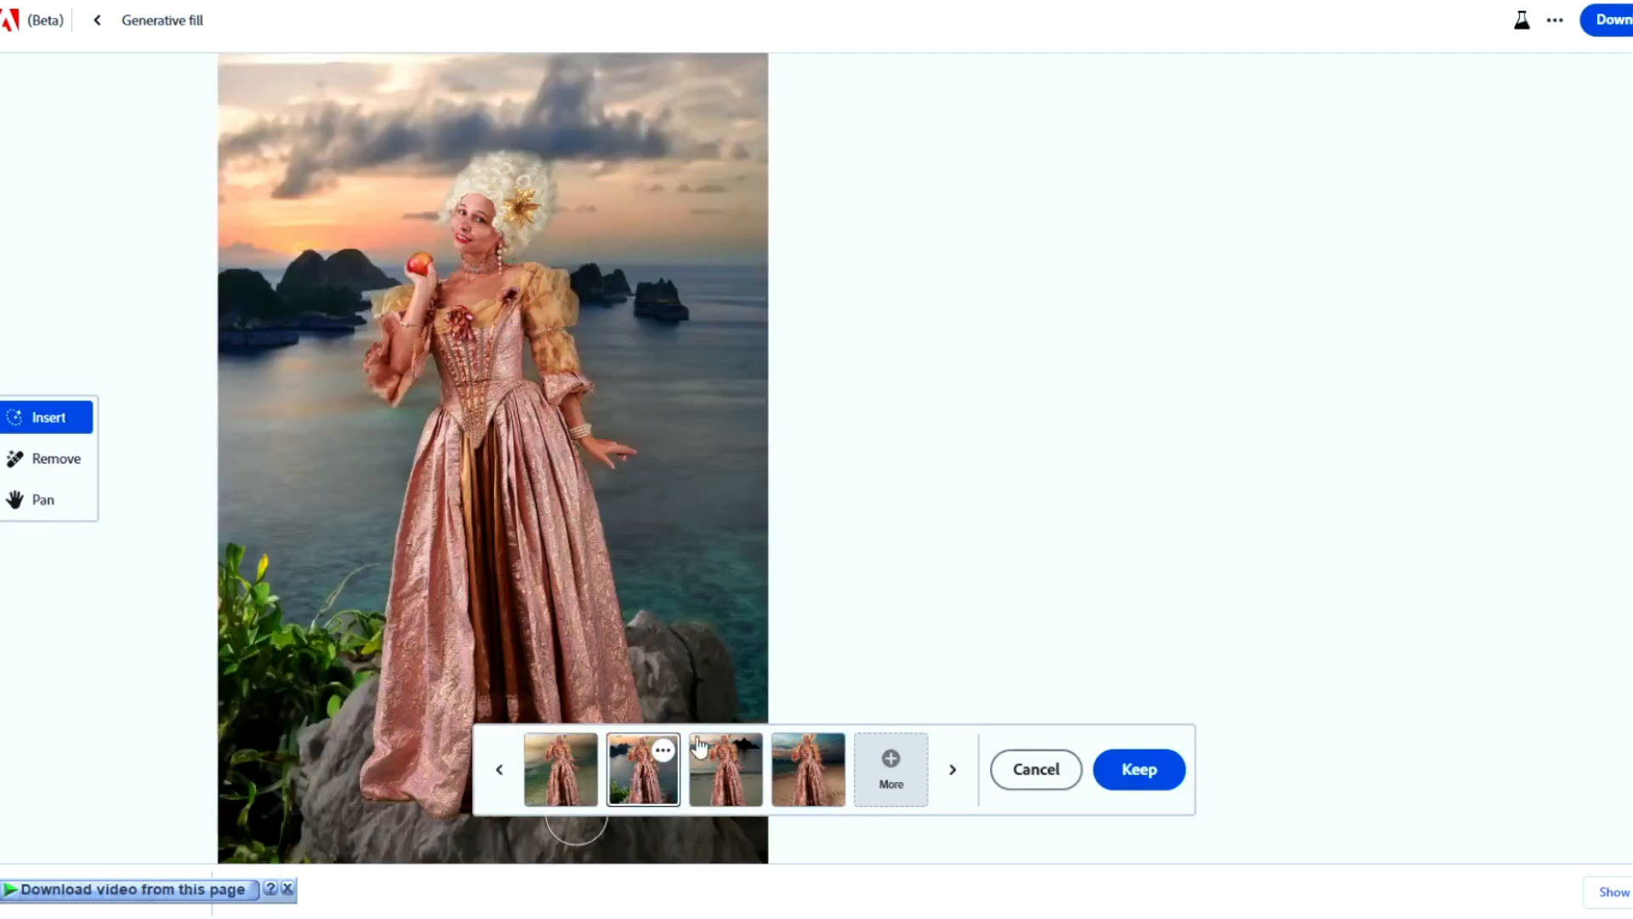
{"action": "left_click", "coordinate": [730, 779]}
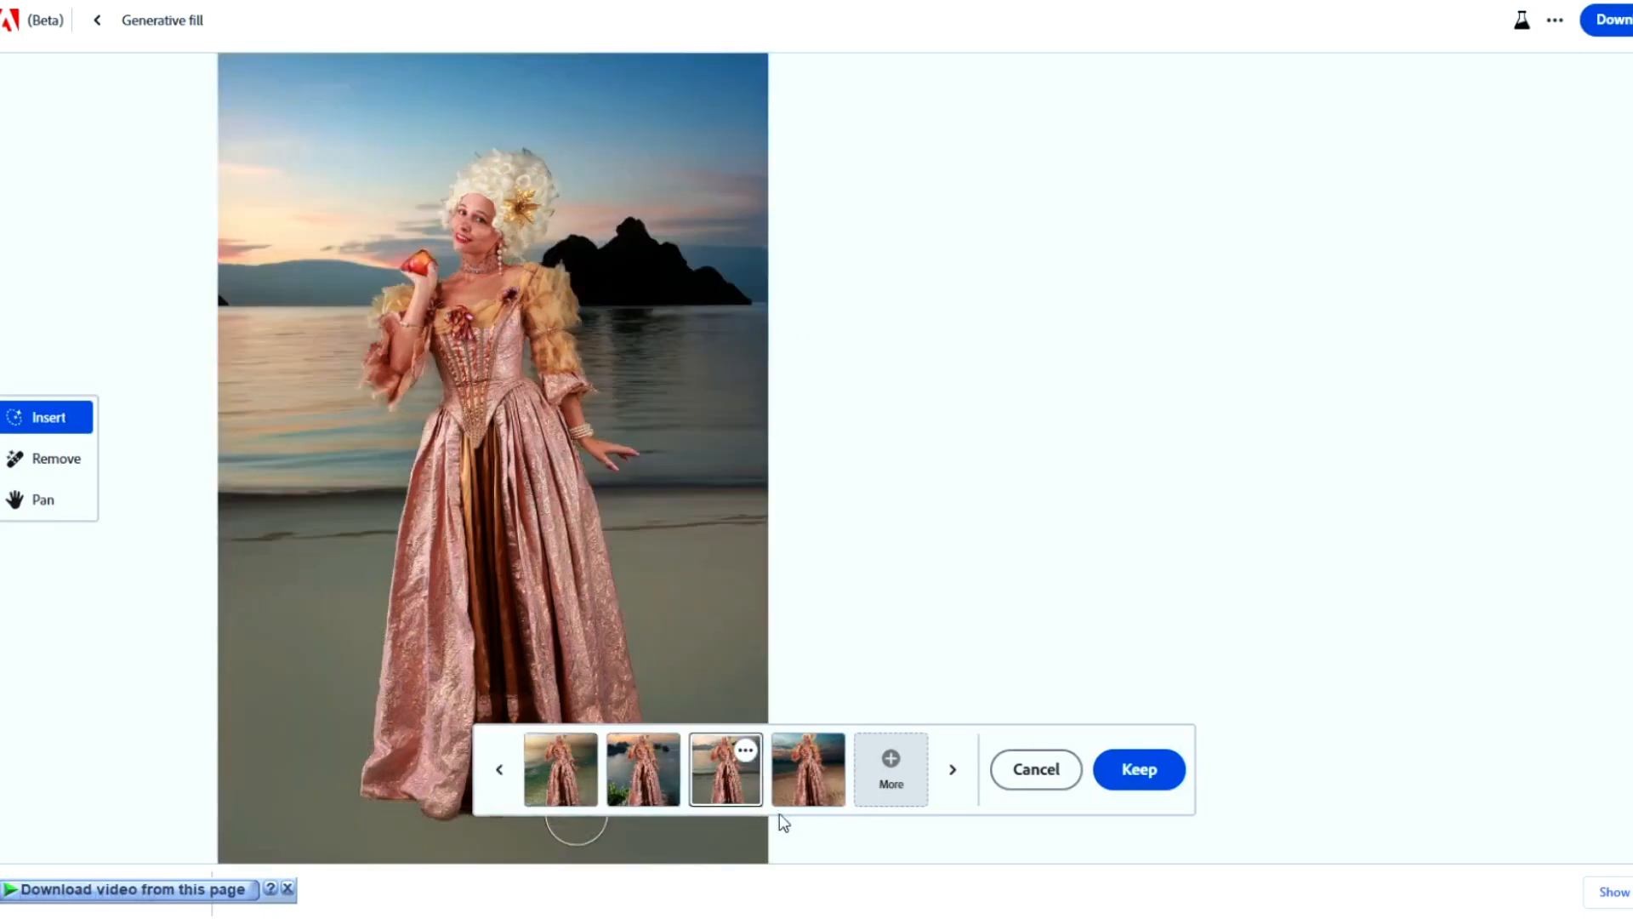
{"action": "left_click", "coordinate": [815, 790]}
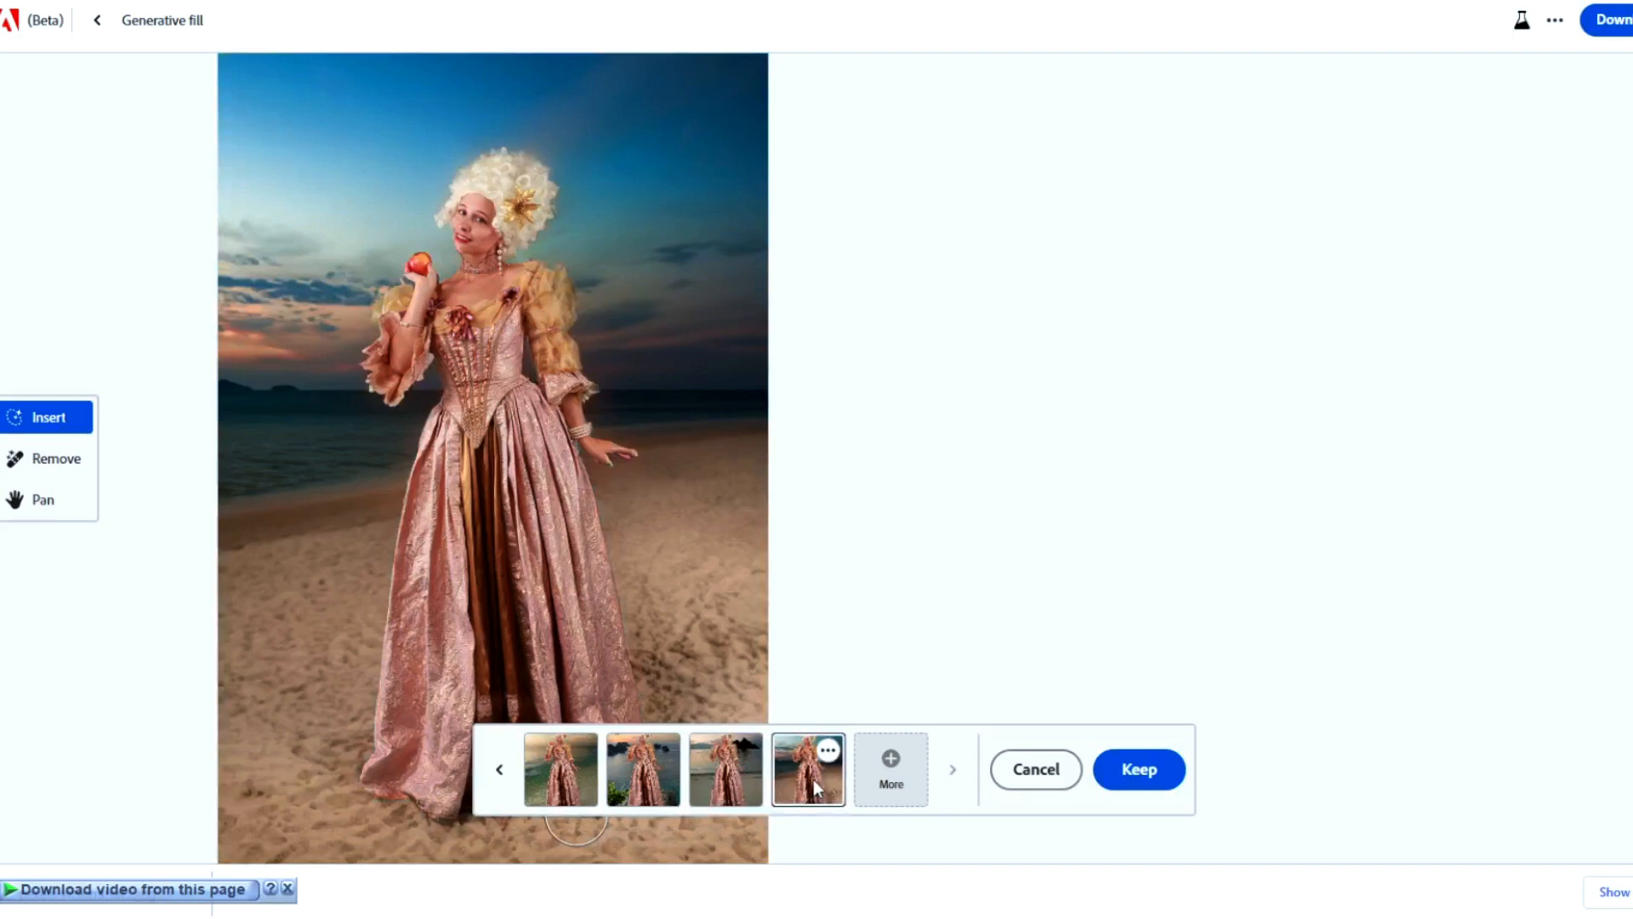
Generate more island background variations, compare them, and keep the fourth one with the sun over a rocky shore
{"action": "left_click", "coordinate": [892, 759]}
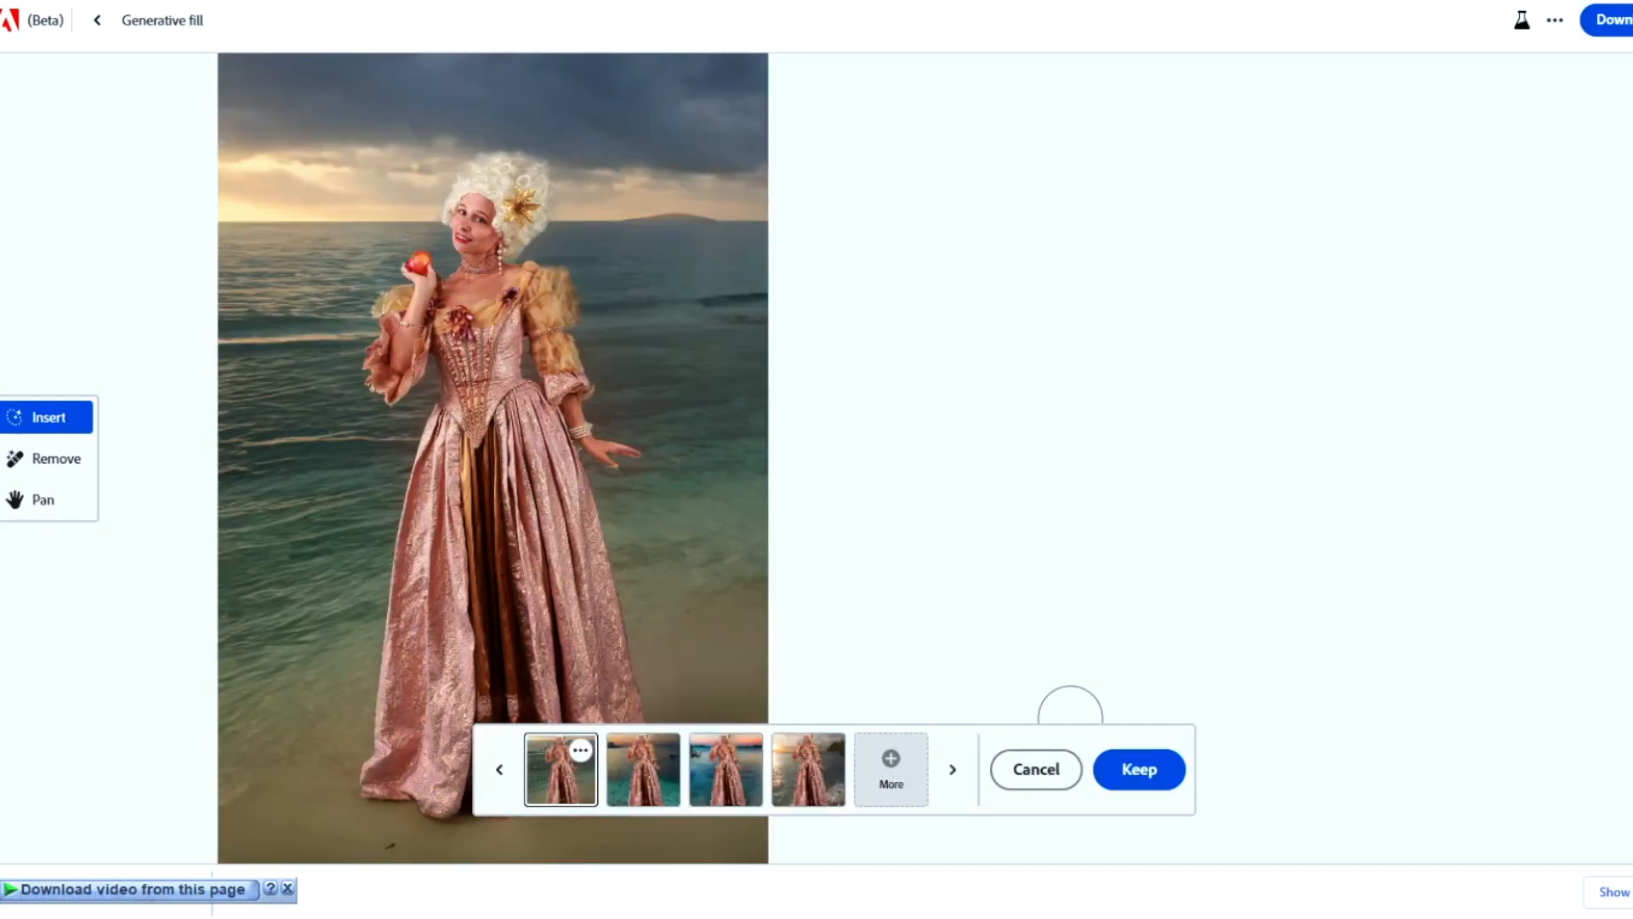
{"action": "left_click", "coordinate": [642, 784]}
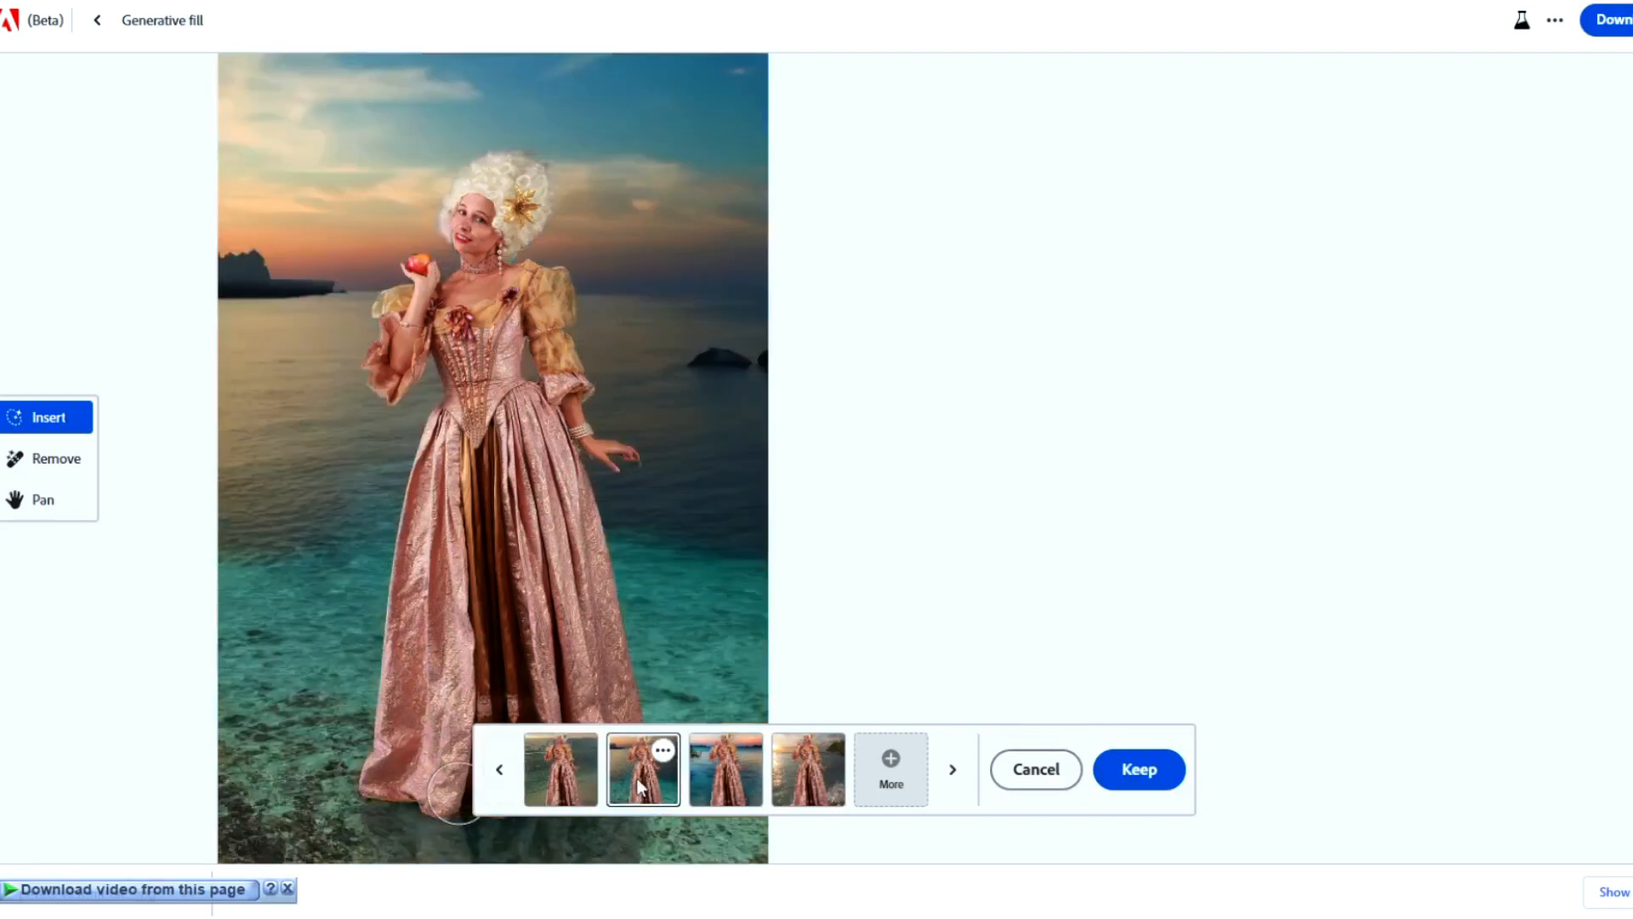
{"action": "left_click", "coordinate": [734, 793]}
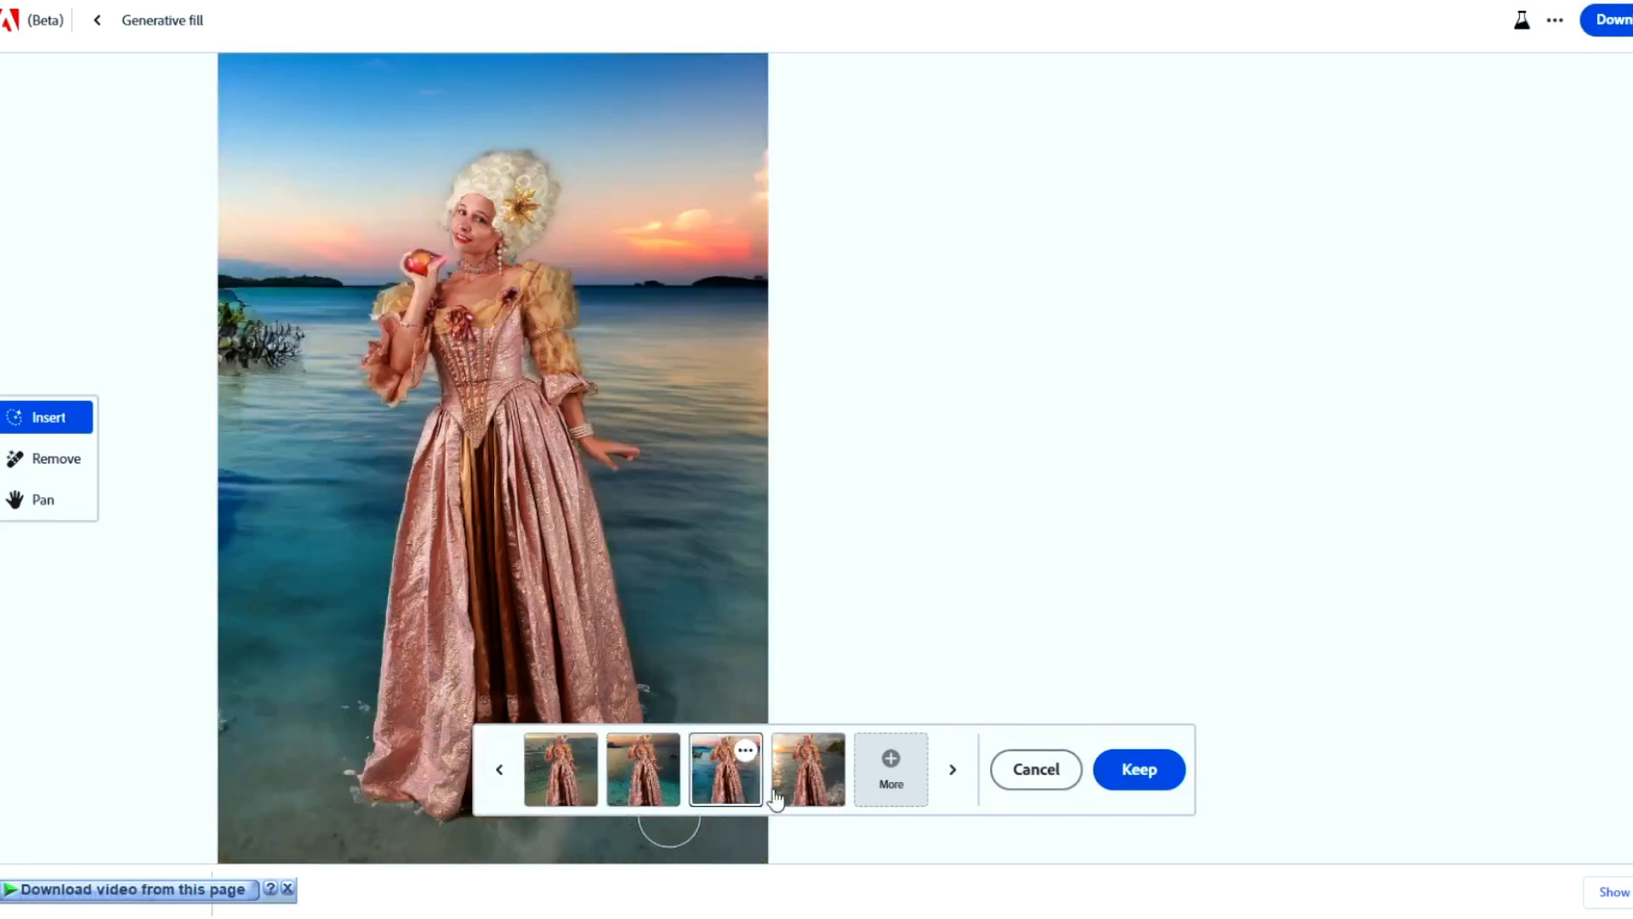
{"action": "left_click", "coordinate": [800, 789]}
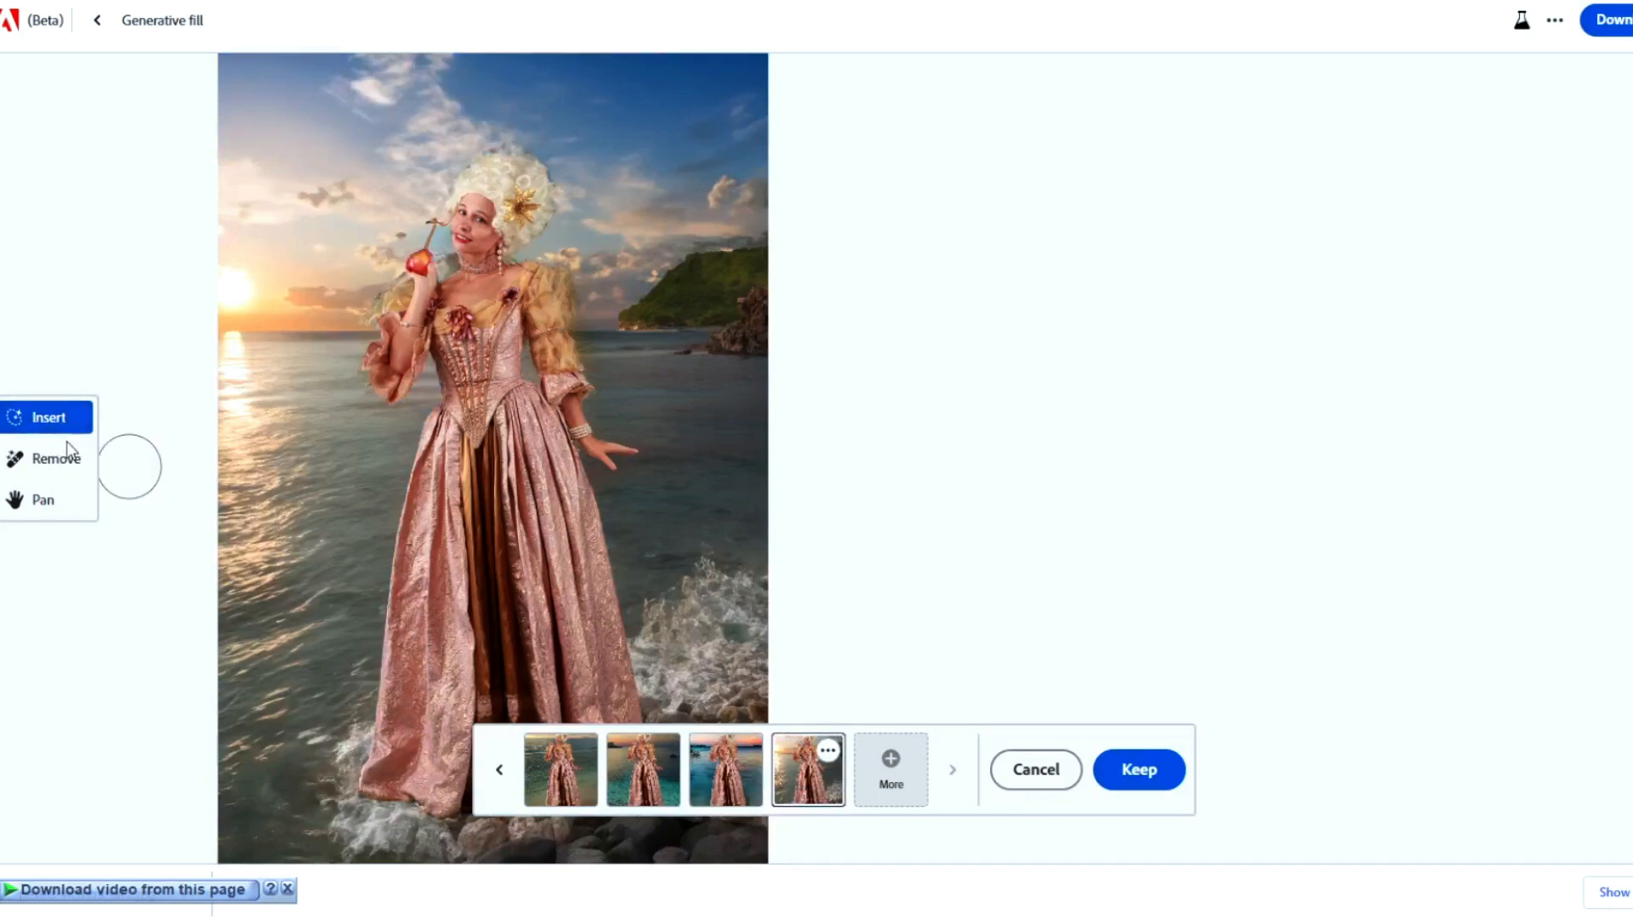
{"action": "left_click", "coordinate": [54, 423]}
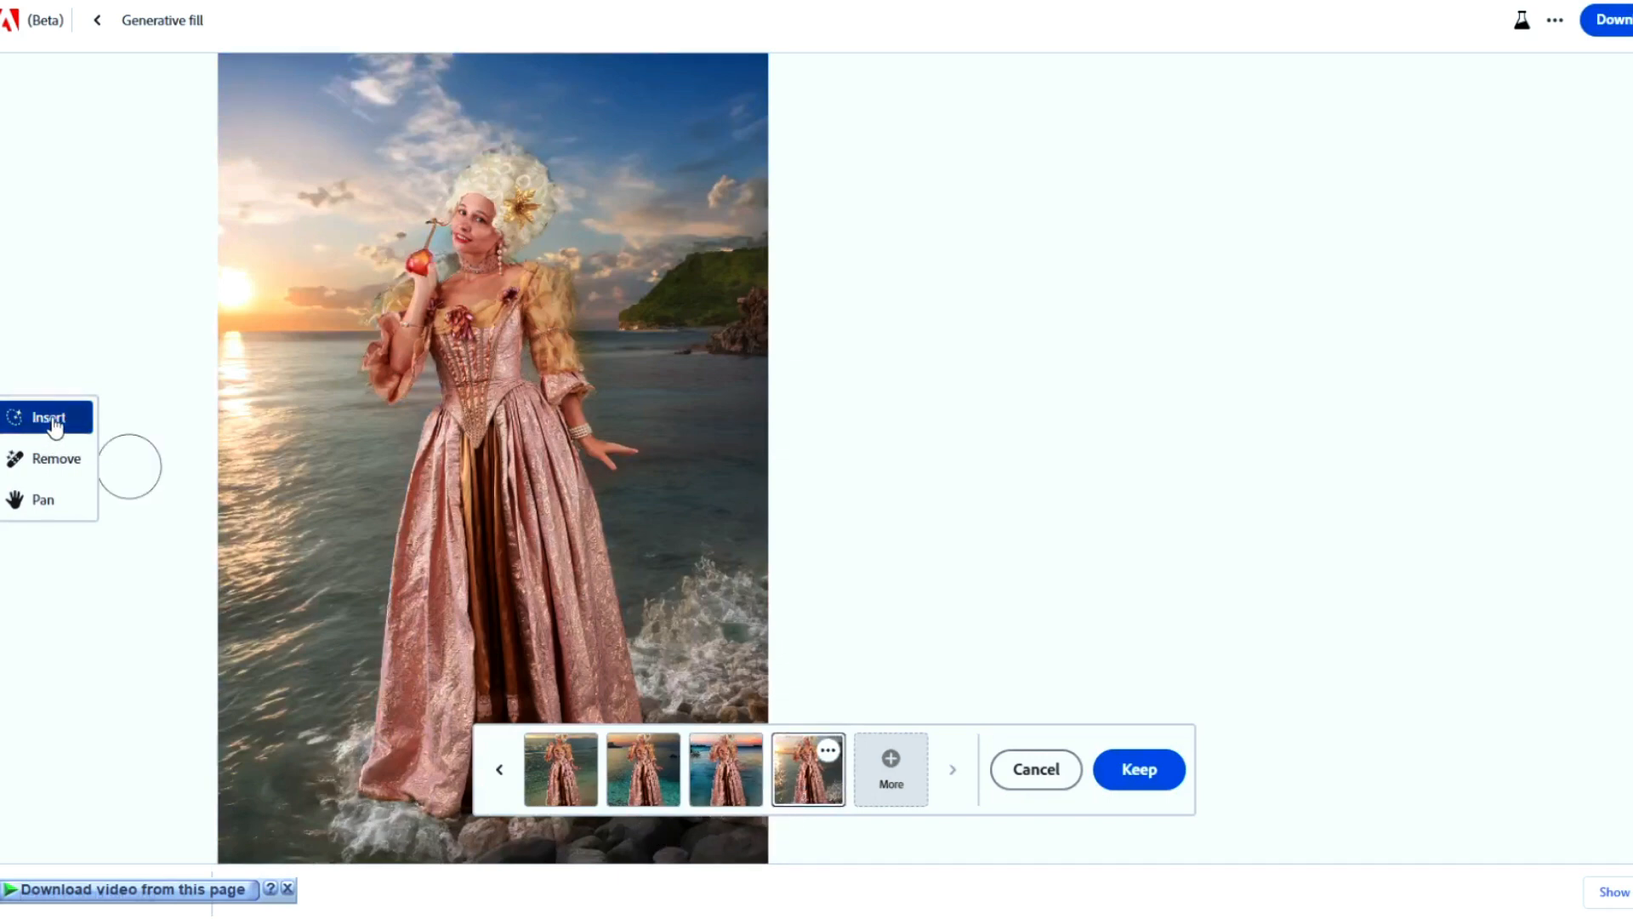
{"action": "left_click", "coordinate": [994, 491]}
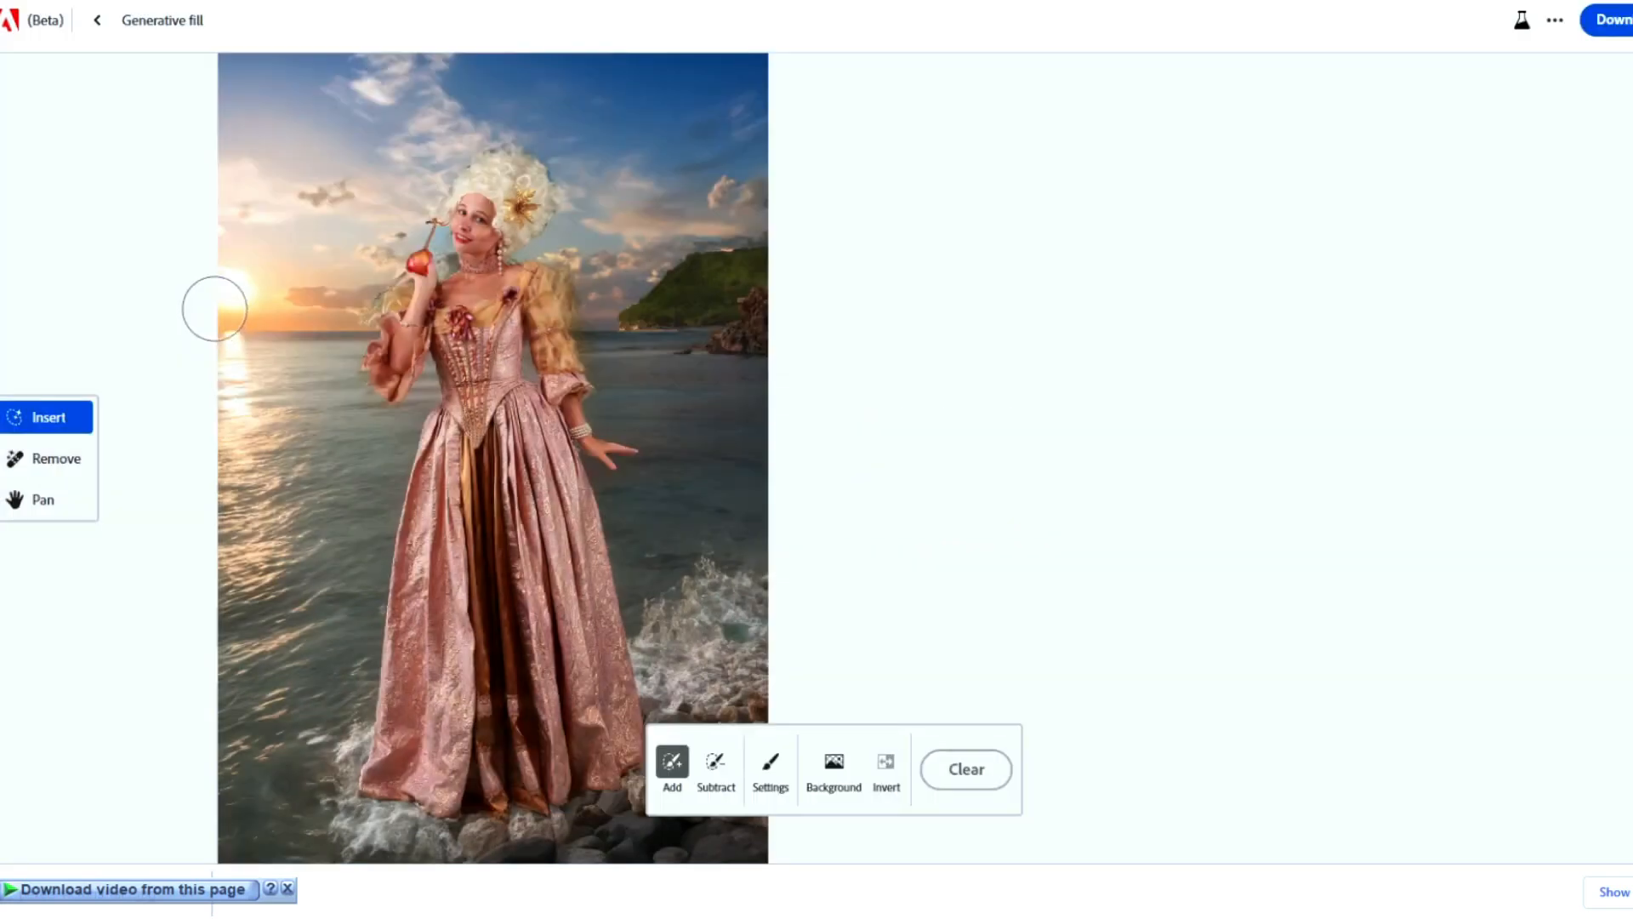
Brush out the area around the sun at the photo's edge and fill it from the prompt "ship"
{"action": "mouse_move", "coordinate": [209, 298]}
{"action": "left_mouse_down"}
{"action": "mouse_move", "coordinate": [245, 318]}
{"action": "mouse_move", "coordinate": [263, 406]}
{"action": "mouse_move", "coordinate": [187, 431]}
{"action": "mouse_move", "coordinate": [232, 326]}
{"action": "mouse_move", "coordinate": [205, 427]}
{"action": "mouse_move", "coordinate": [259, 404]}
{"action": "mouse_move", "coordinate": [284, 349]}
{"action": "mouse_move", "coordinate": [264, 293]}
{"action": "mouse_move", "coordinate": [201, 263]}
{"action": "left_mouse_up"}
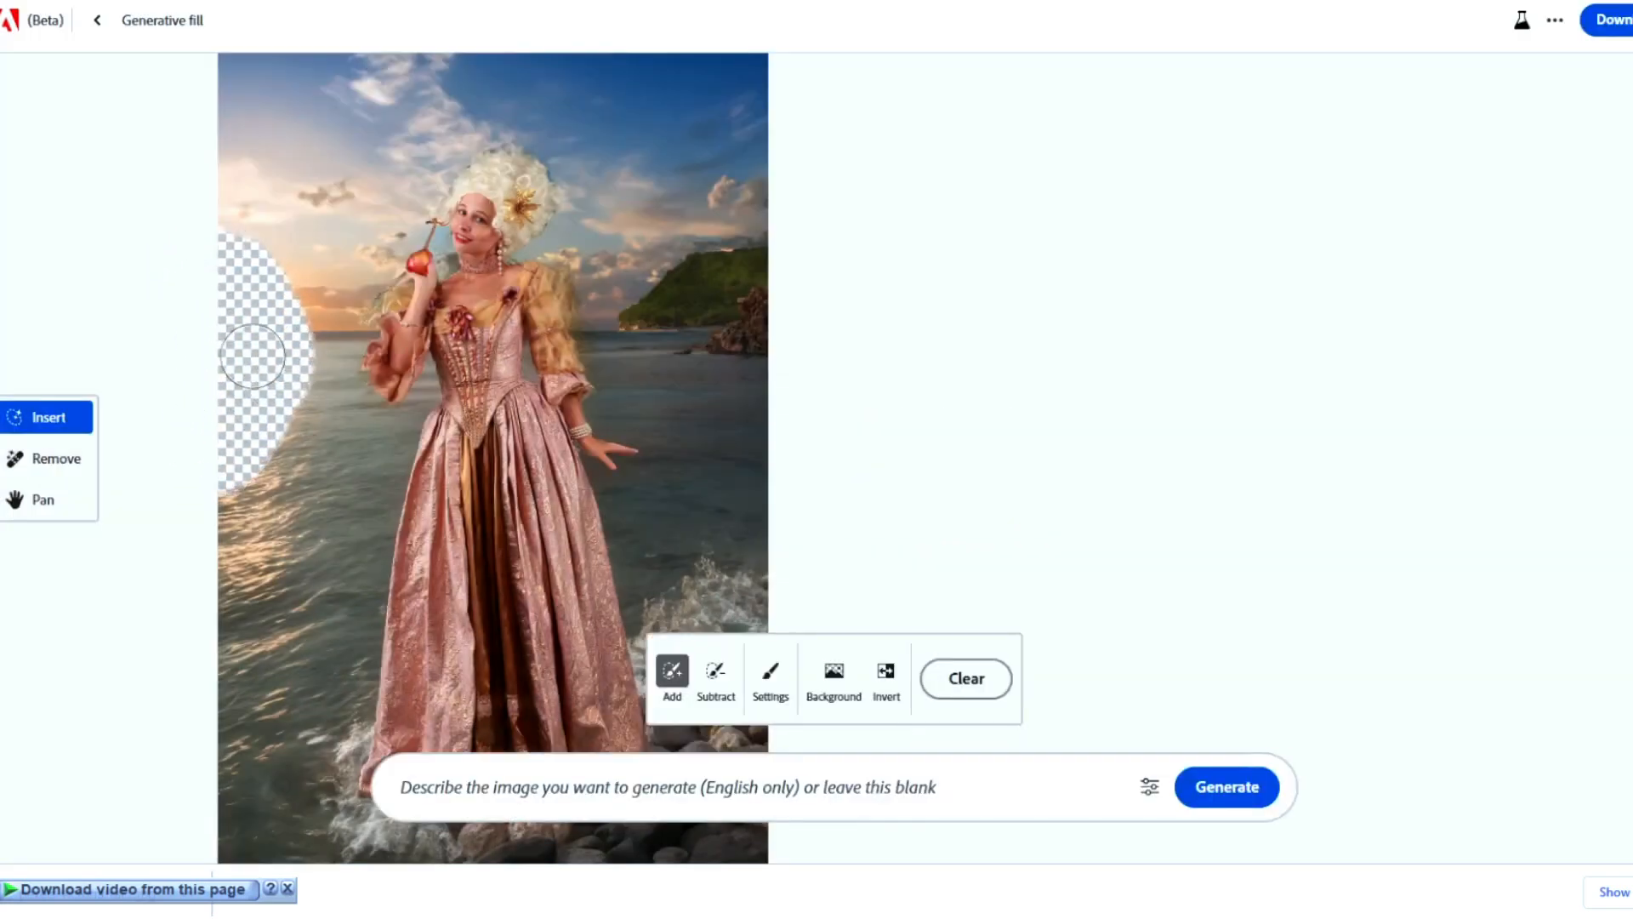
{"action": "left_click", "coordinate": [551, 784]}
{"action": "type", "text": "sh"}
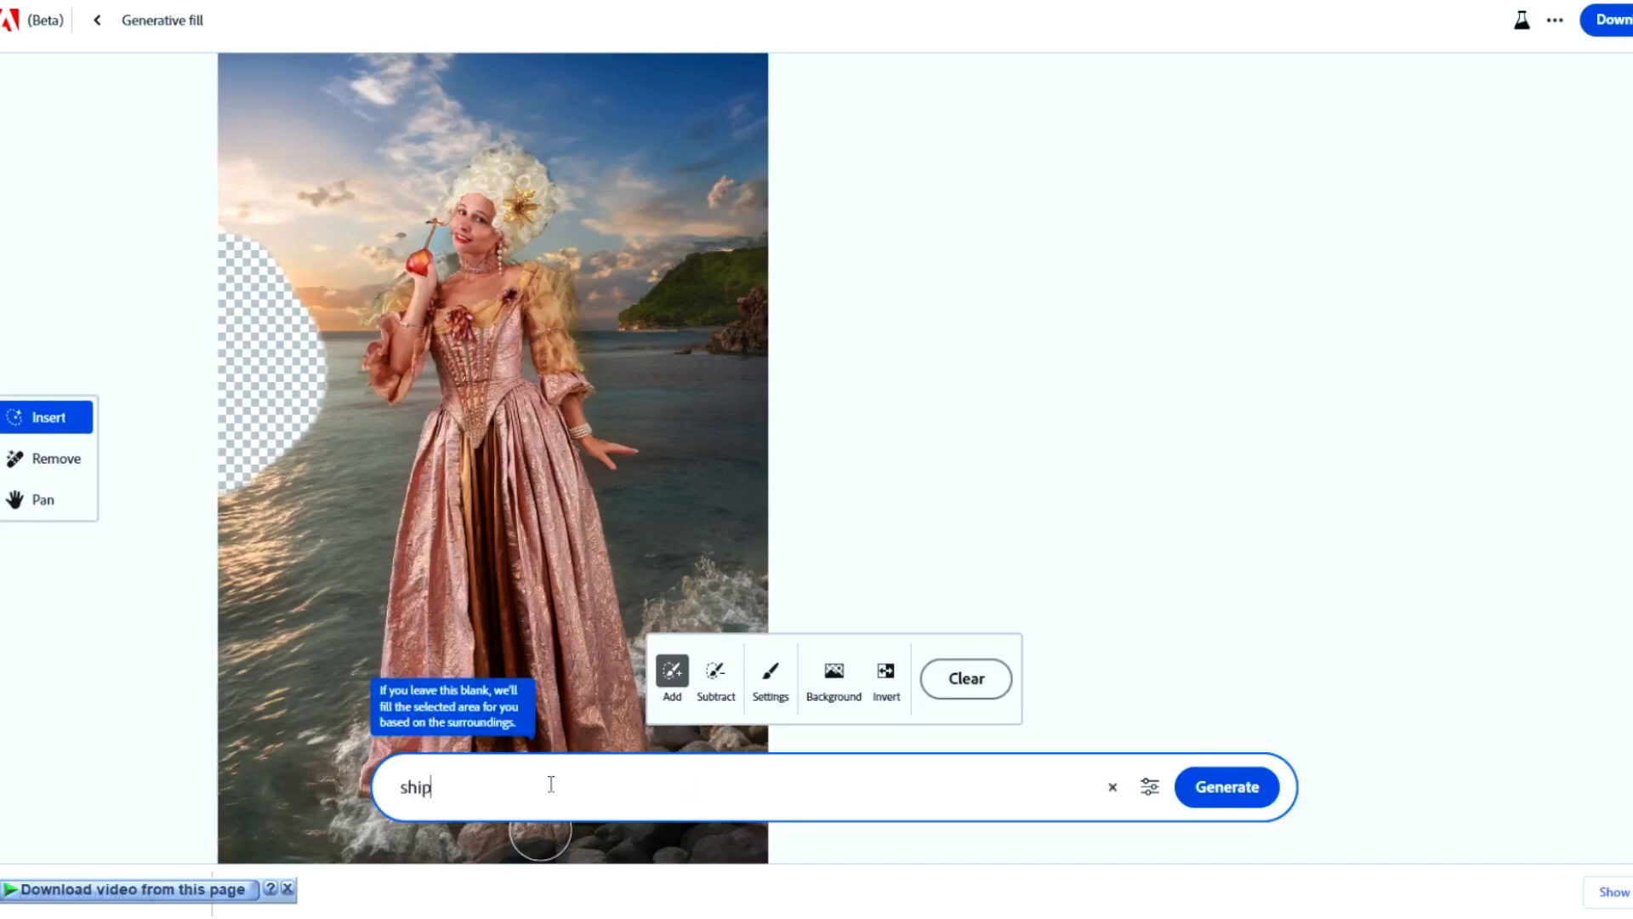
{"action": "type", "text": "ip"}
{"action": "key", "text": "Return"}
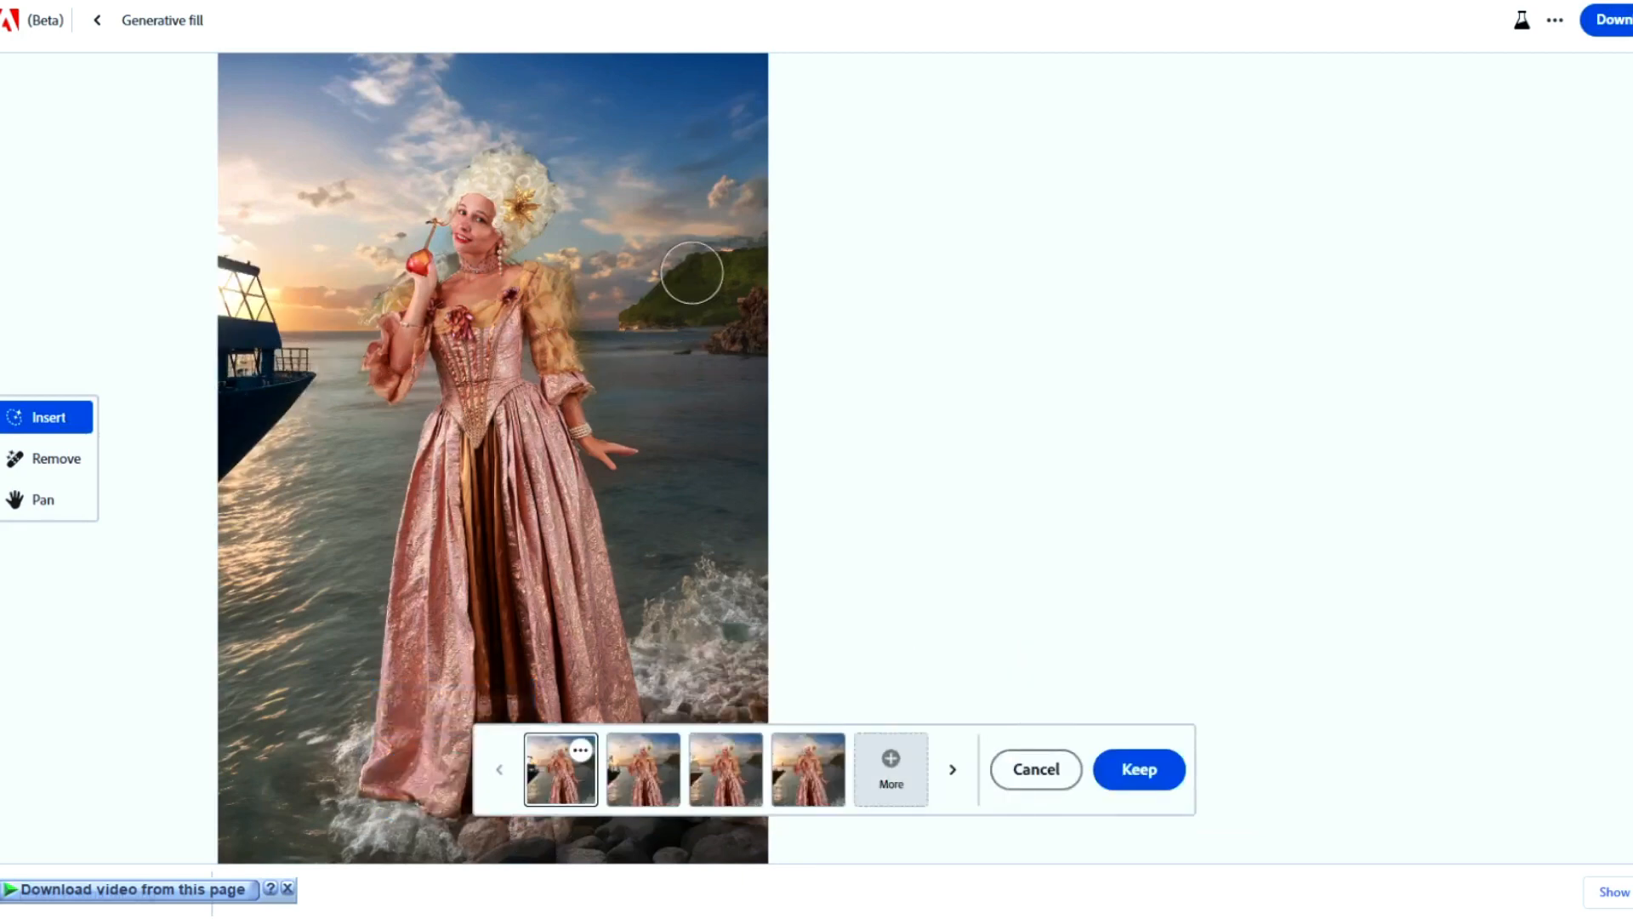
Brush out a patch of water beside the woman's outstretched hand and fill it from the prompt "dolphin"
{"action": "left_click", "coordinate": [662, 408]}
{"action": "left_click_drag", "start_coordinate": [663, 409], "coordinate": [715, 340]}
{"action": "left_click", "coordinate": [689, 786]}
{"action": "type", "text": "dol"}
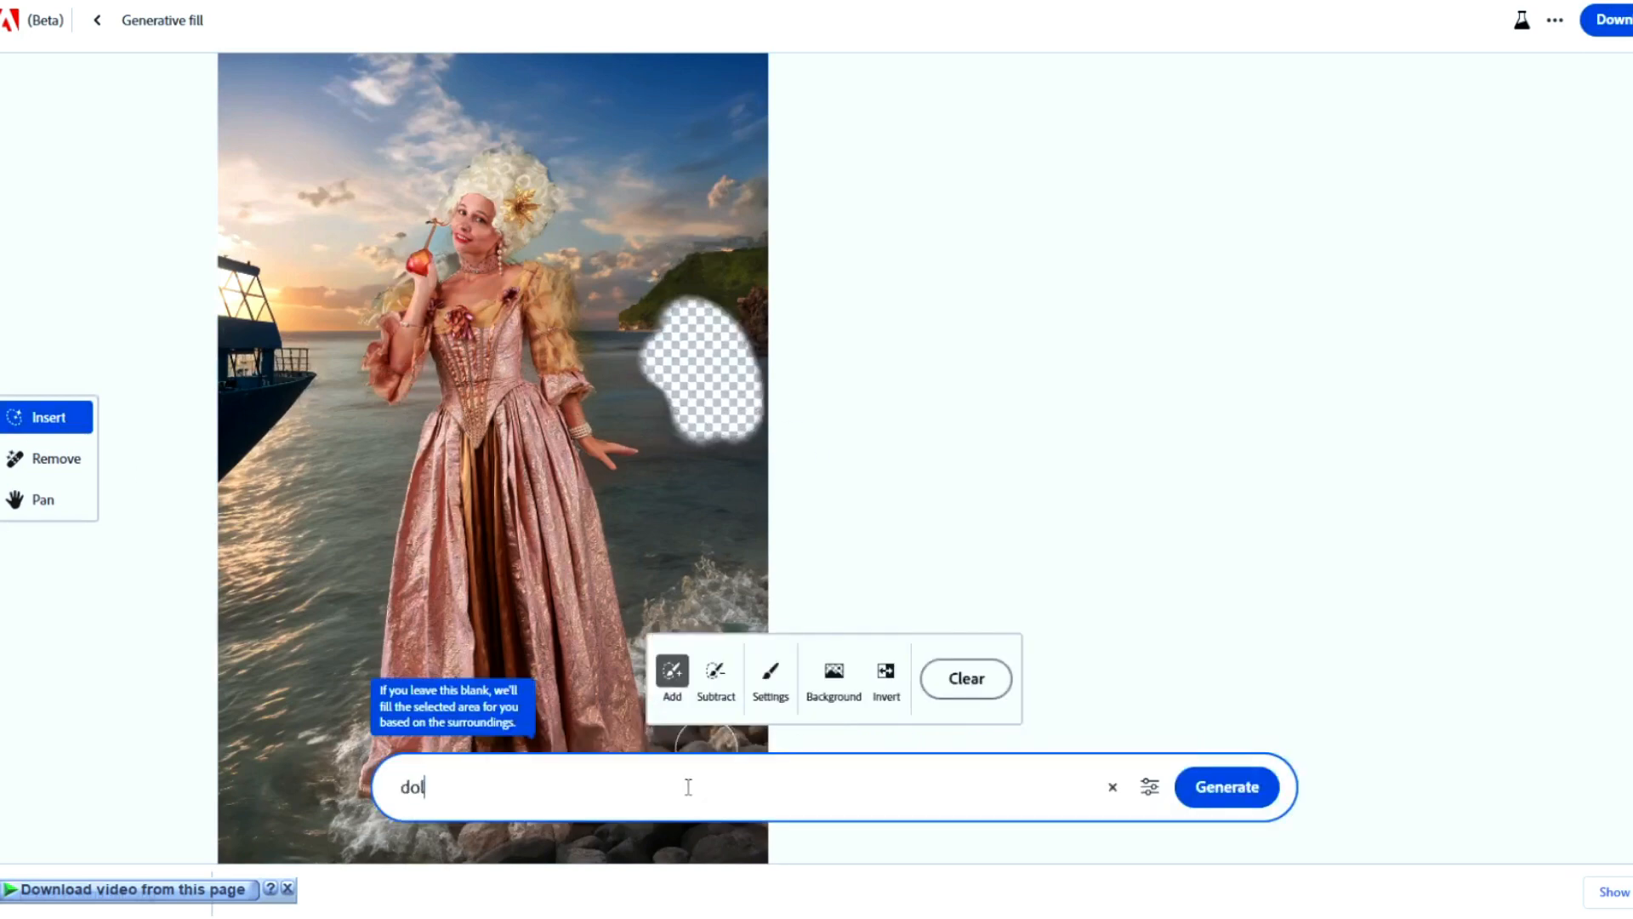
{"action": "type", "text": "phin"}
{"action": "key", "text": "Return"}
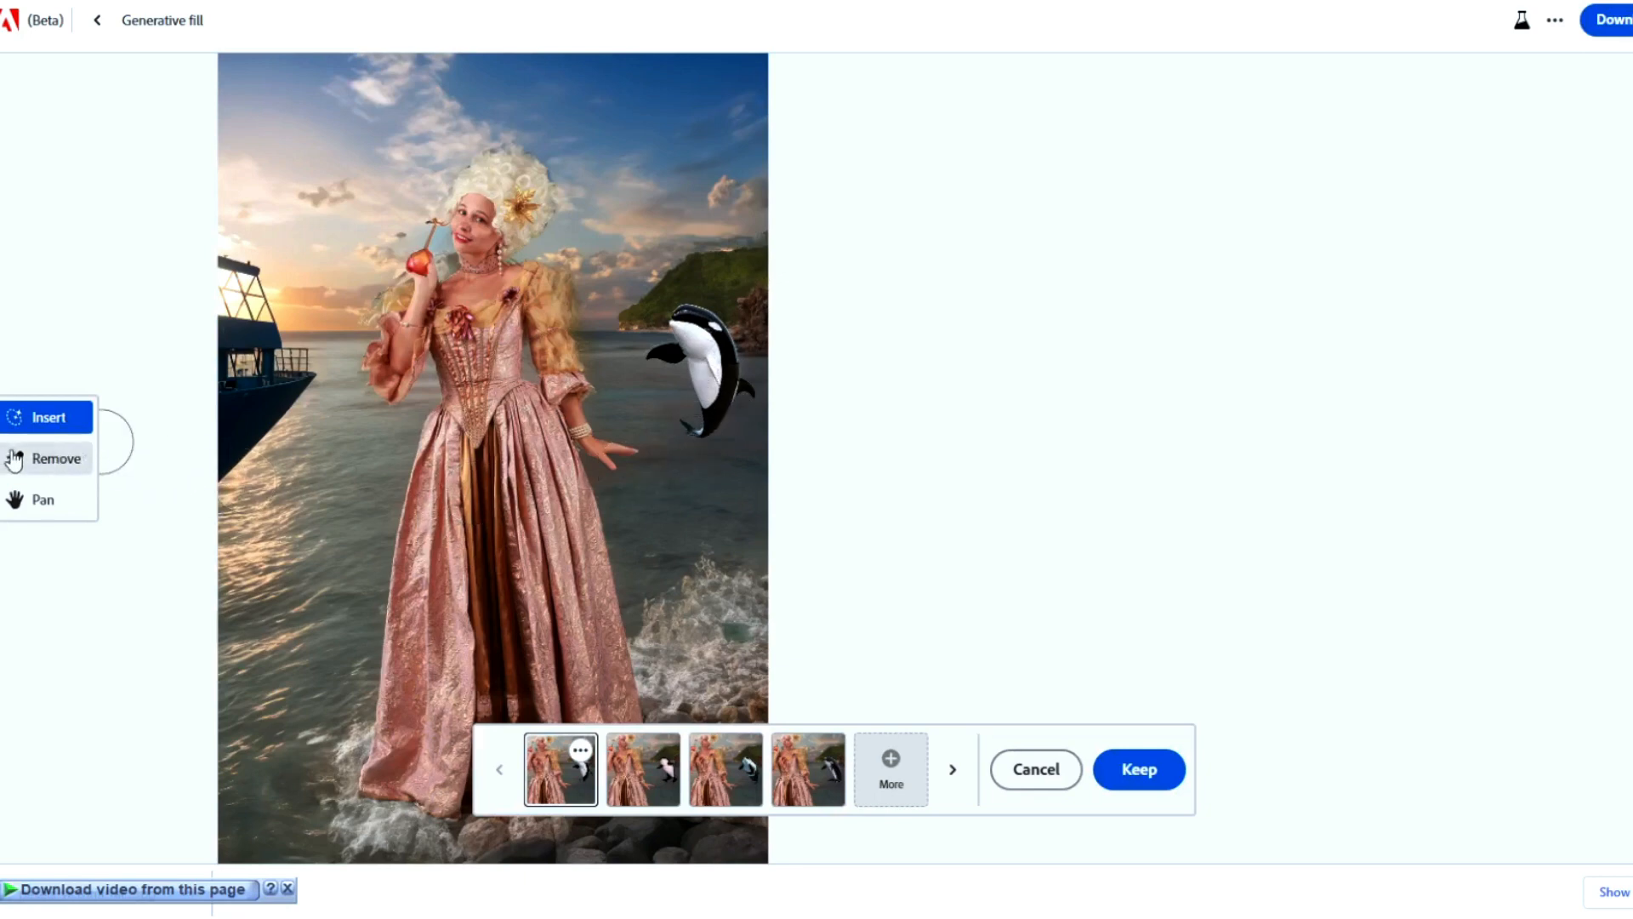
Remove the generated dolphin beside the woman by brushing over it with the Remove tool
{"action": "left_click", "coordinate": [57, 463]}
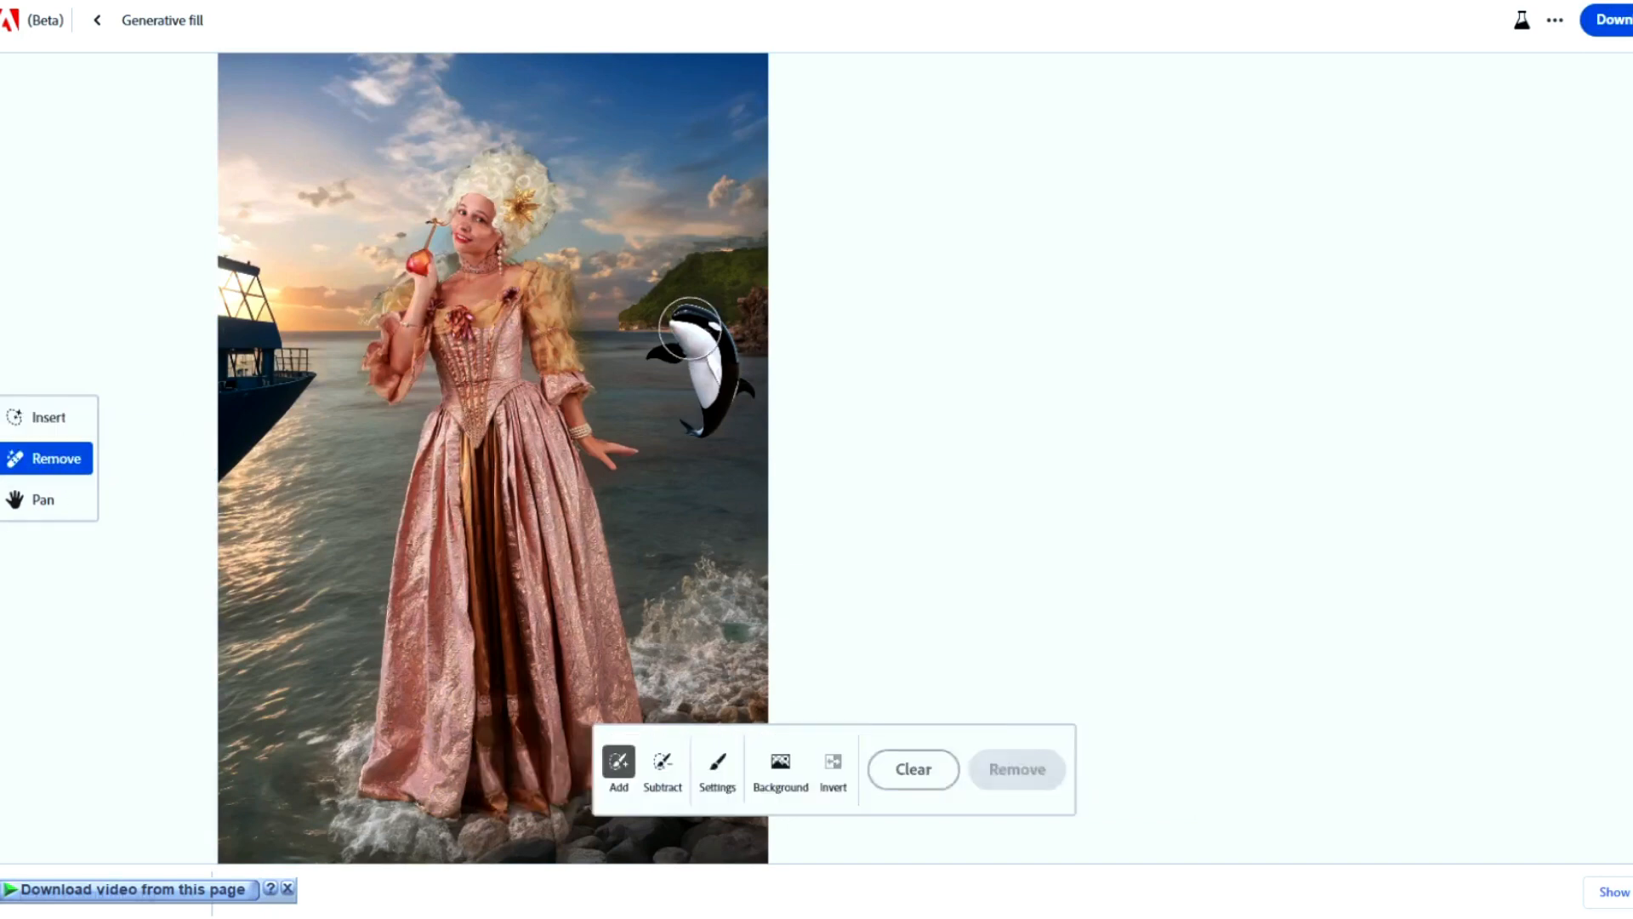
{"action": "left_click", "coordinate": [1017, 770]}
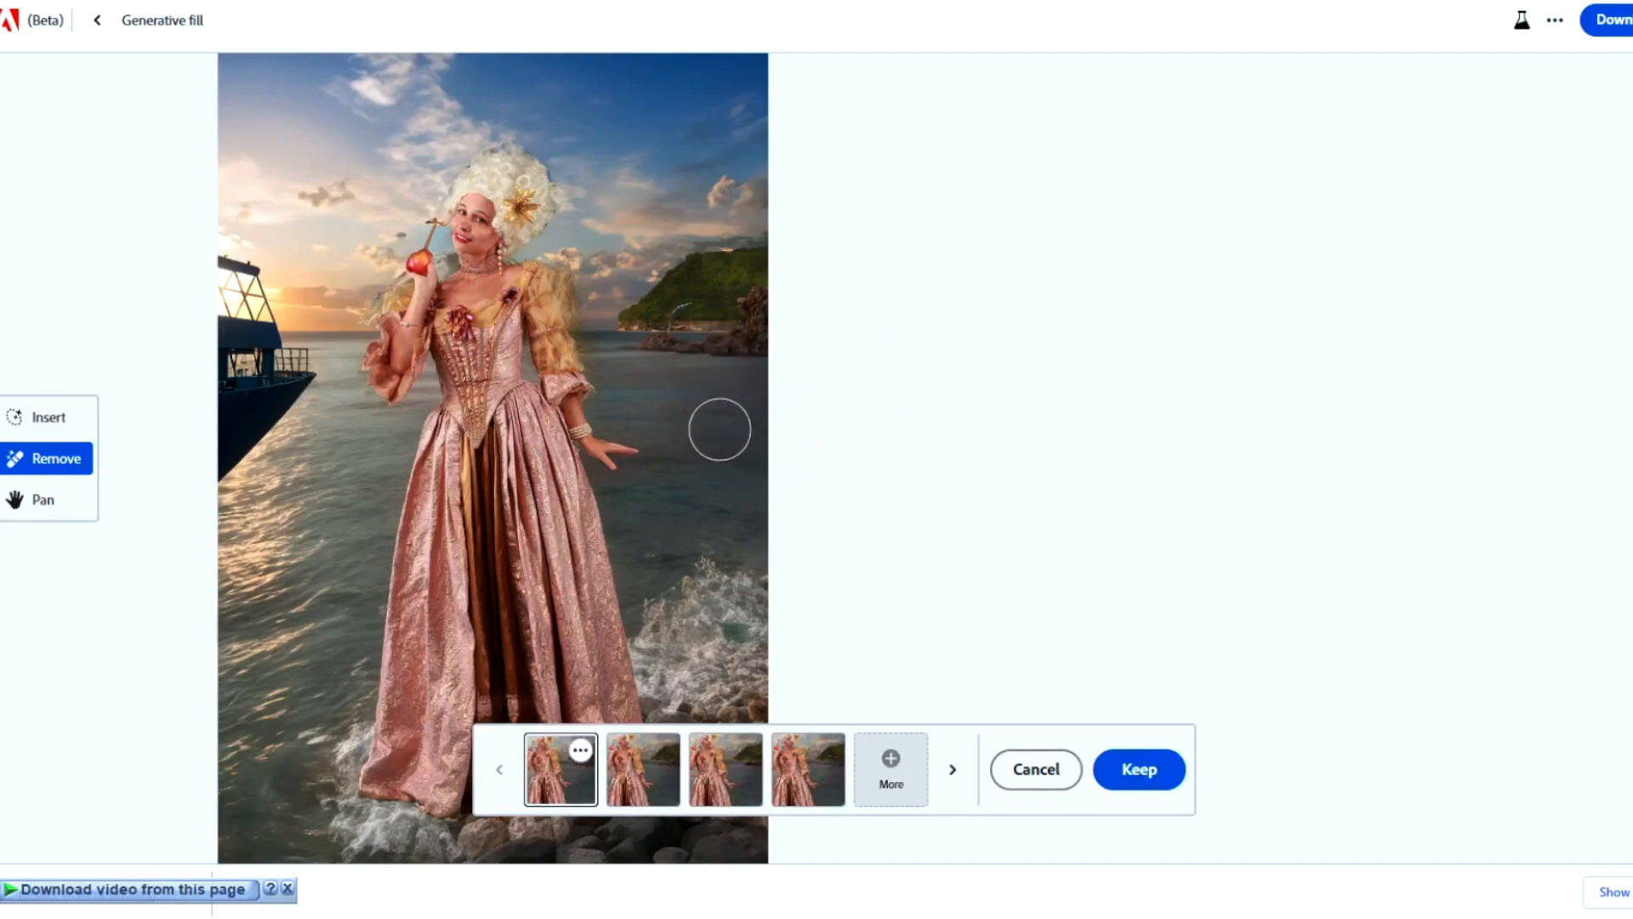
Brush out the woman's whole skirt with the Insert tool and a larger brush, and fill it from the prompt "Black dress"
{"action": "left_click", "coordinate": [48, 416]}
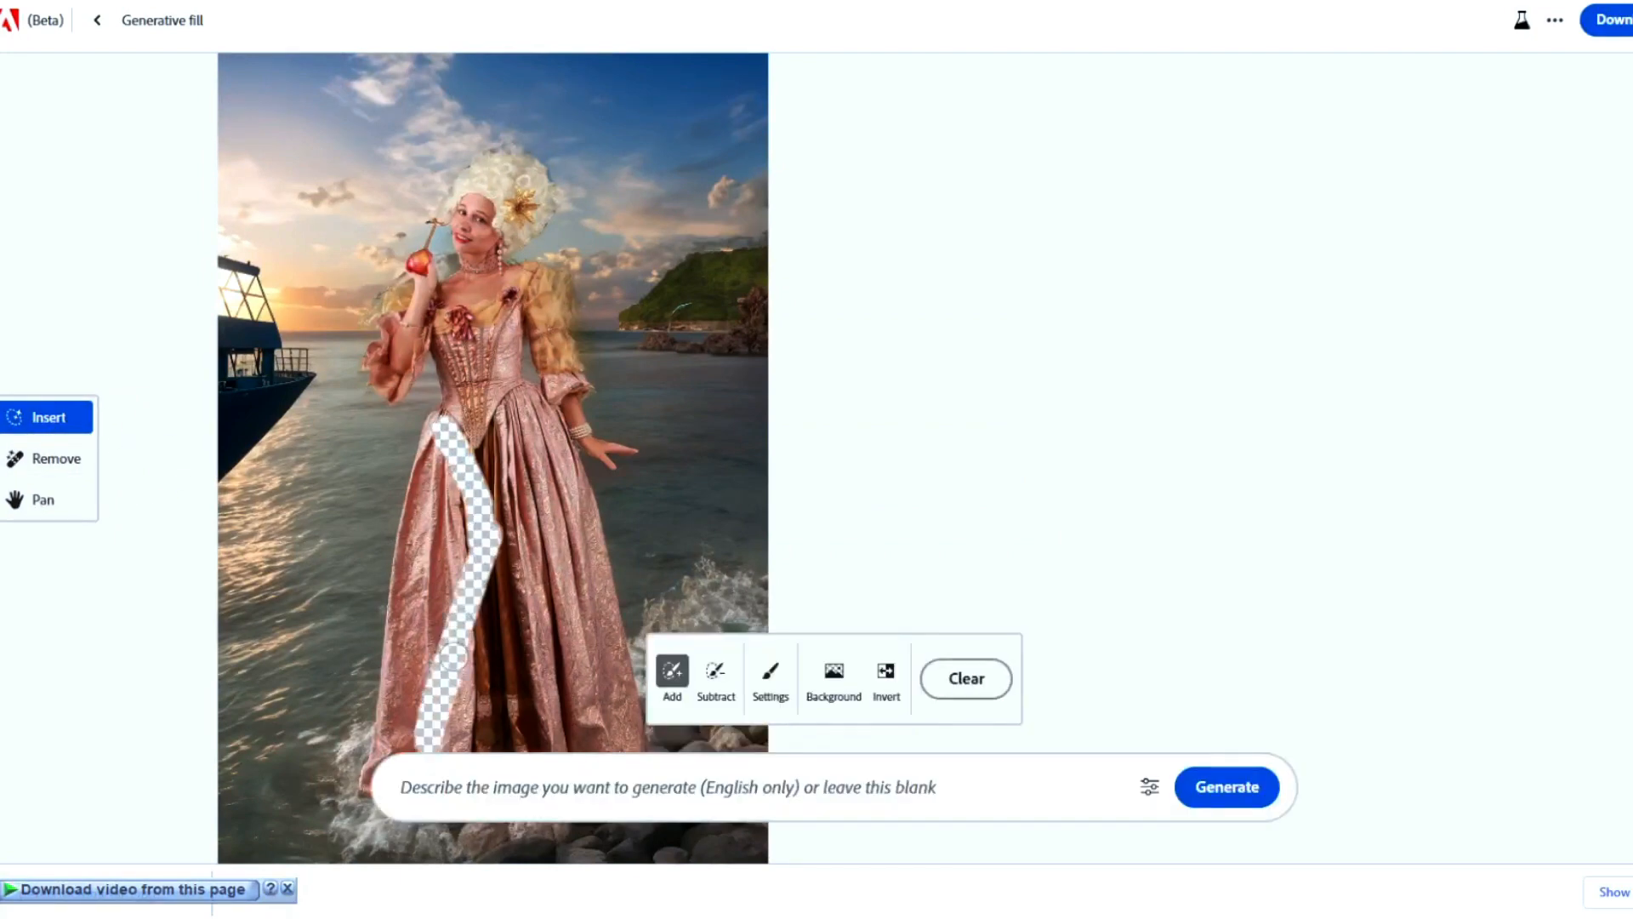
{"action": "left_click", "coordinate": [771, 678]}
{"action": "mouse_move", "coordinate": [544, 582]}
{"action": "left_mouse_down"}
{"action": "mouse_move", "coordinate": [460, 634]}
{"action": "mouse_move", "coordinate": [415, 499]}
{"action": "mouse_move", "coordinate": [431, 489]}
{"action": "mouse_move", "coordinate": [389, 675]}
{"action": "mouse_move", "coordinate": [438, 739]}
{"action": "mouse_move", "coordinate": [342, 751]}
{"action": "mouse_move", "coordinate": [528, 442]}
{"action": "mouse_move", "coordinate": [616, 706]}
{"action": "mouse_move", "coordinate": [541, 551]}
{"action": "mouse_move", "coordinate": [567, 730]}
{"action": "mouse_move", "coordinate": [486, 449]}
{"action": "mouse_move", "coordinate": [532, 458]}
{"action": "mouse_move", "coordinate": [569, 508]}
{"action": "mouse_move", "coordinate": [503, 539]}
{"action": "left_mouse_up"}
{"action": "left_click", "coordinate": [508, 808]}
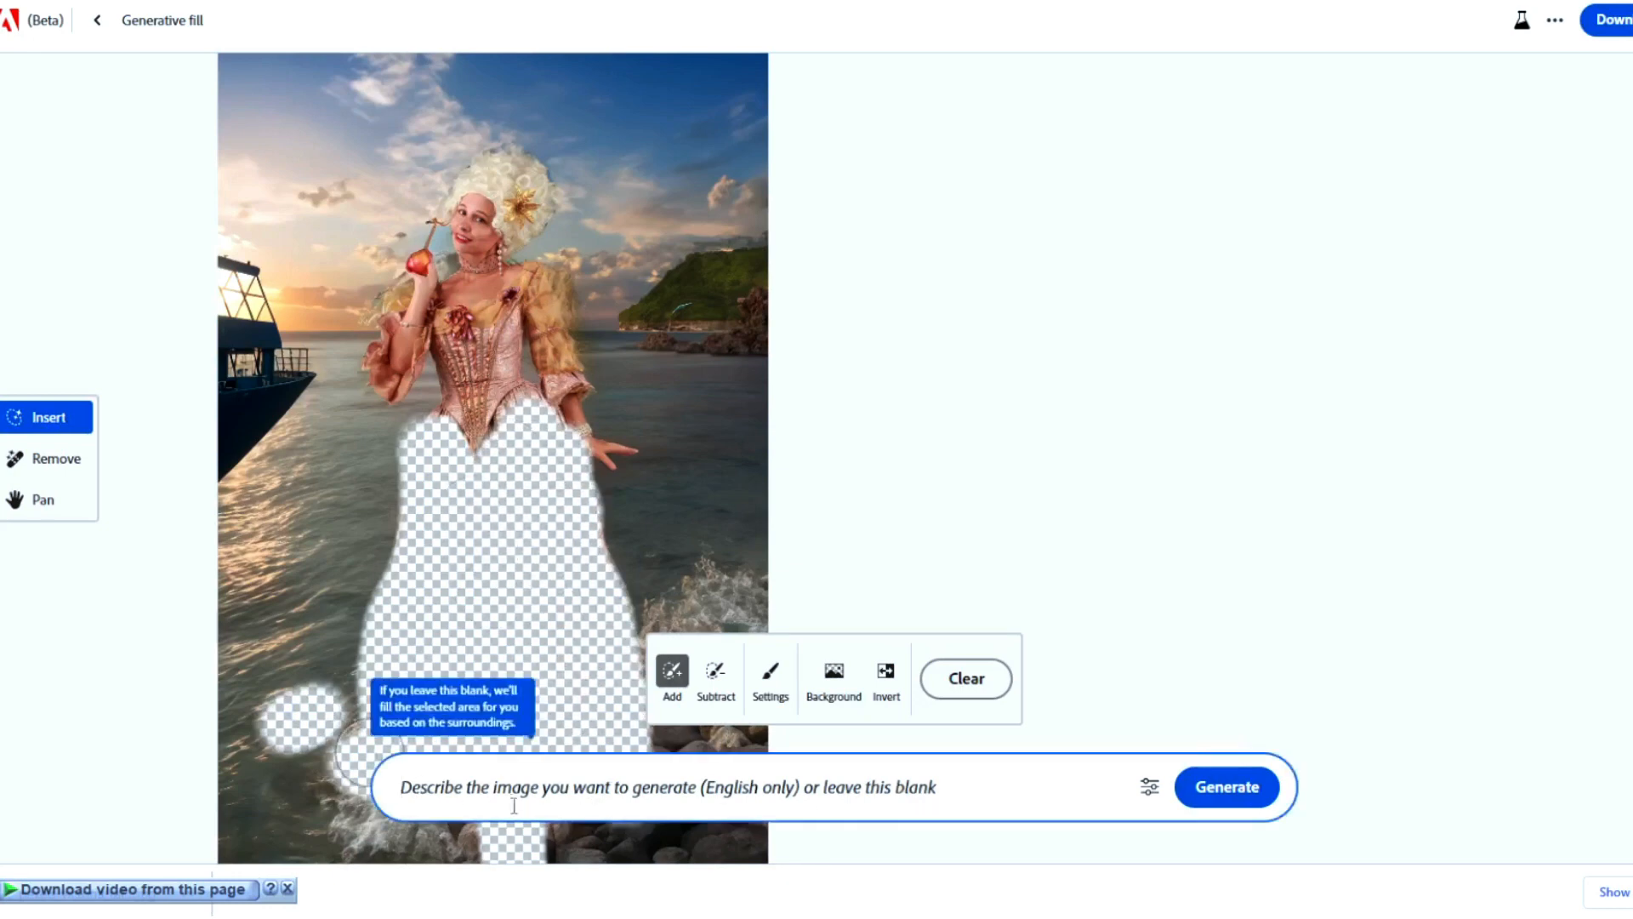
{"action": "type", "text": "Black dress"}
{"action": "key", "text": "Return"}
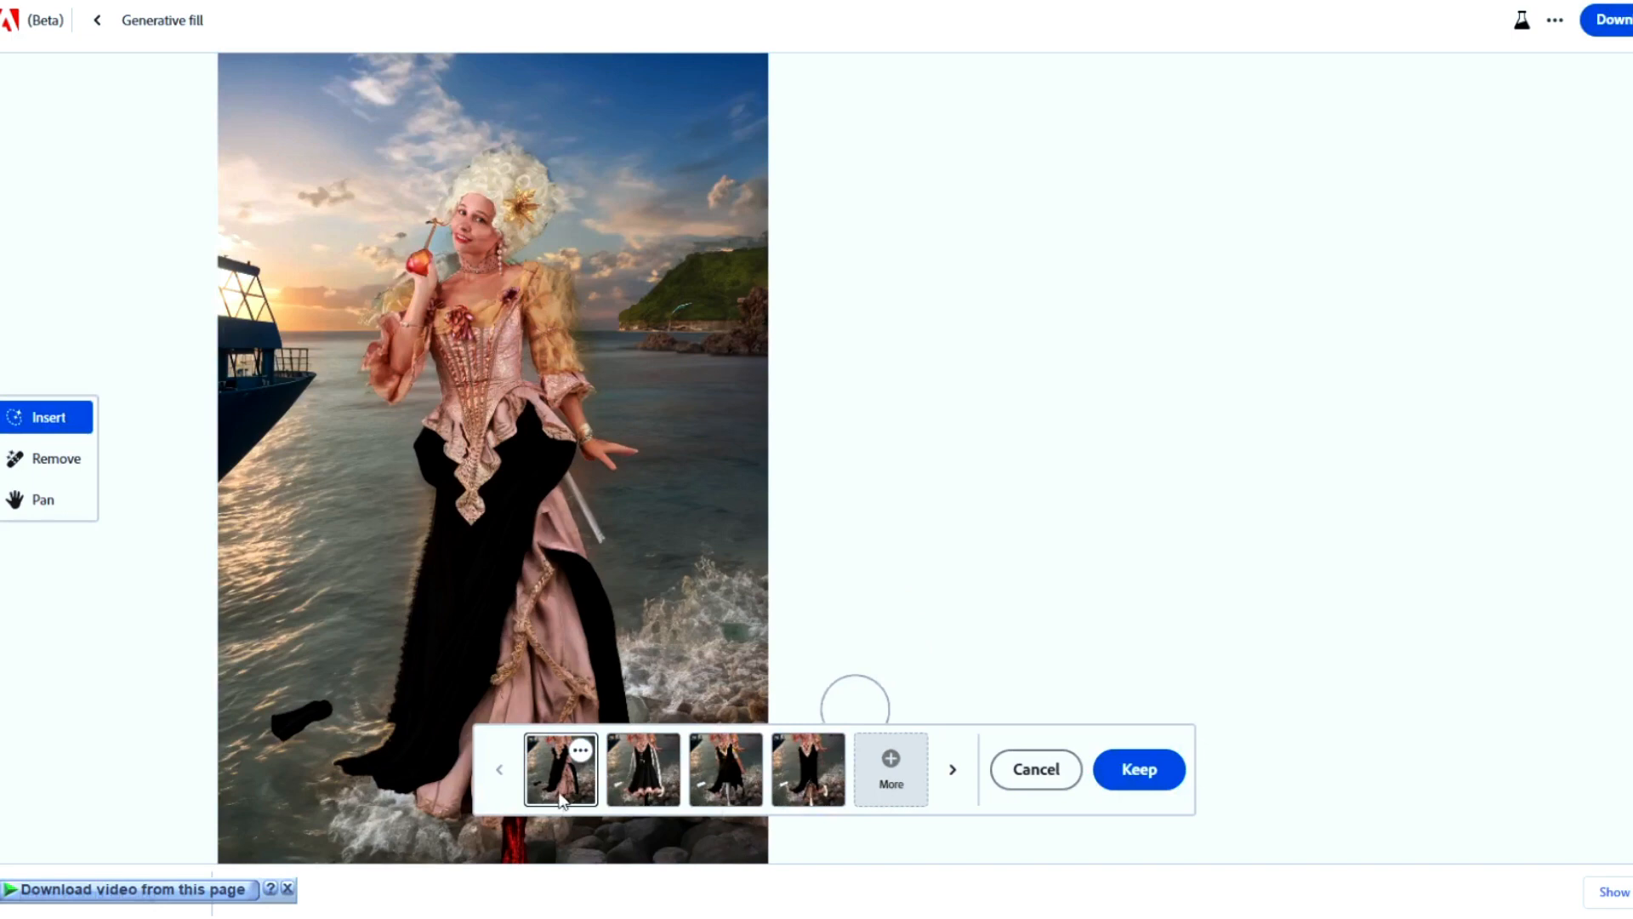
Keep the second black dress variation and download the image with Content Credentials included
{"action": "left_click", "coordinate": [638, 784]}
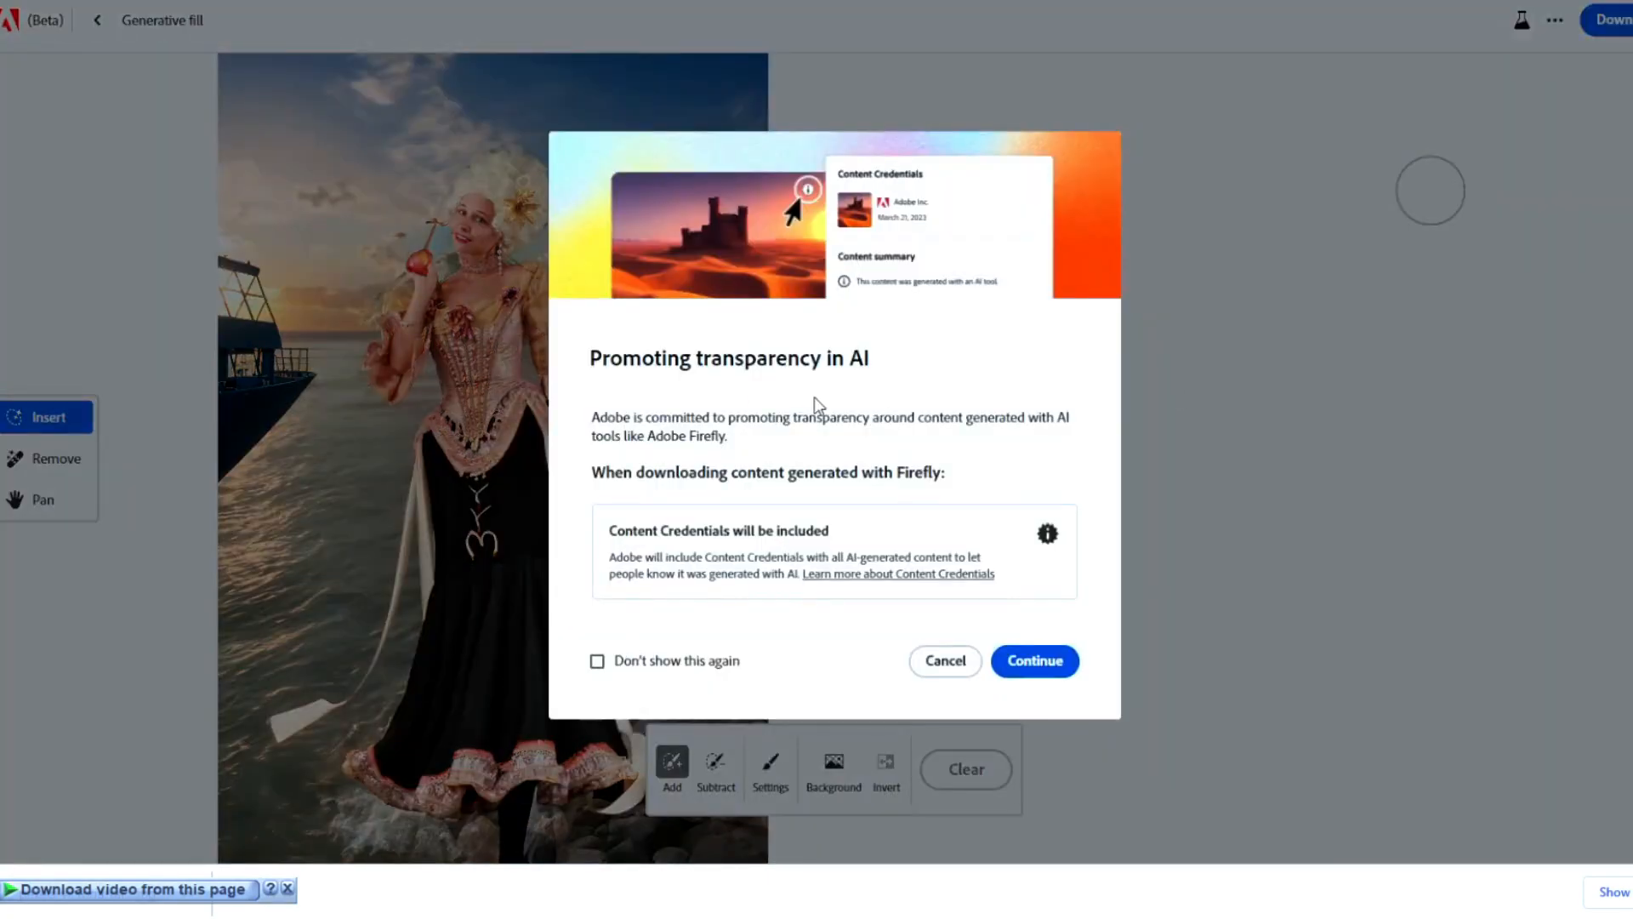
{"action": "left_click", "coordinate": [1035, 661]}
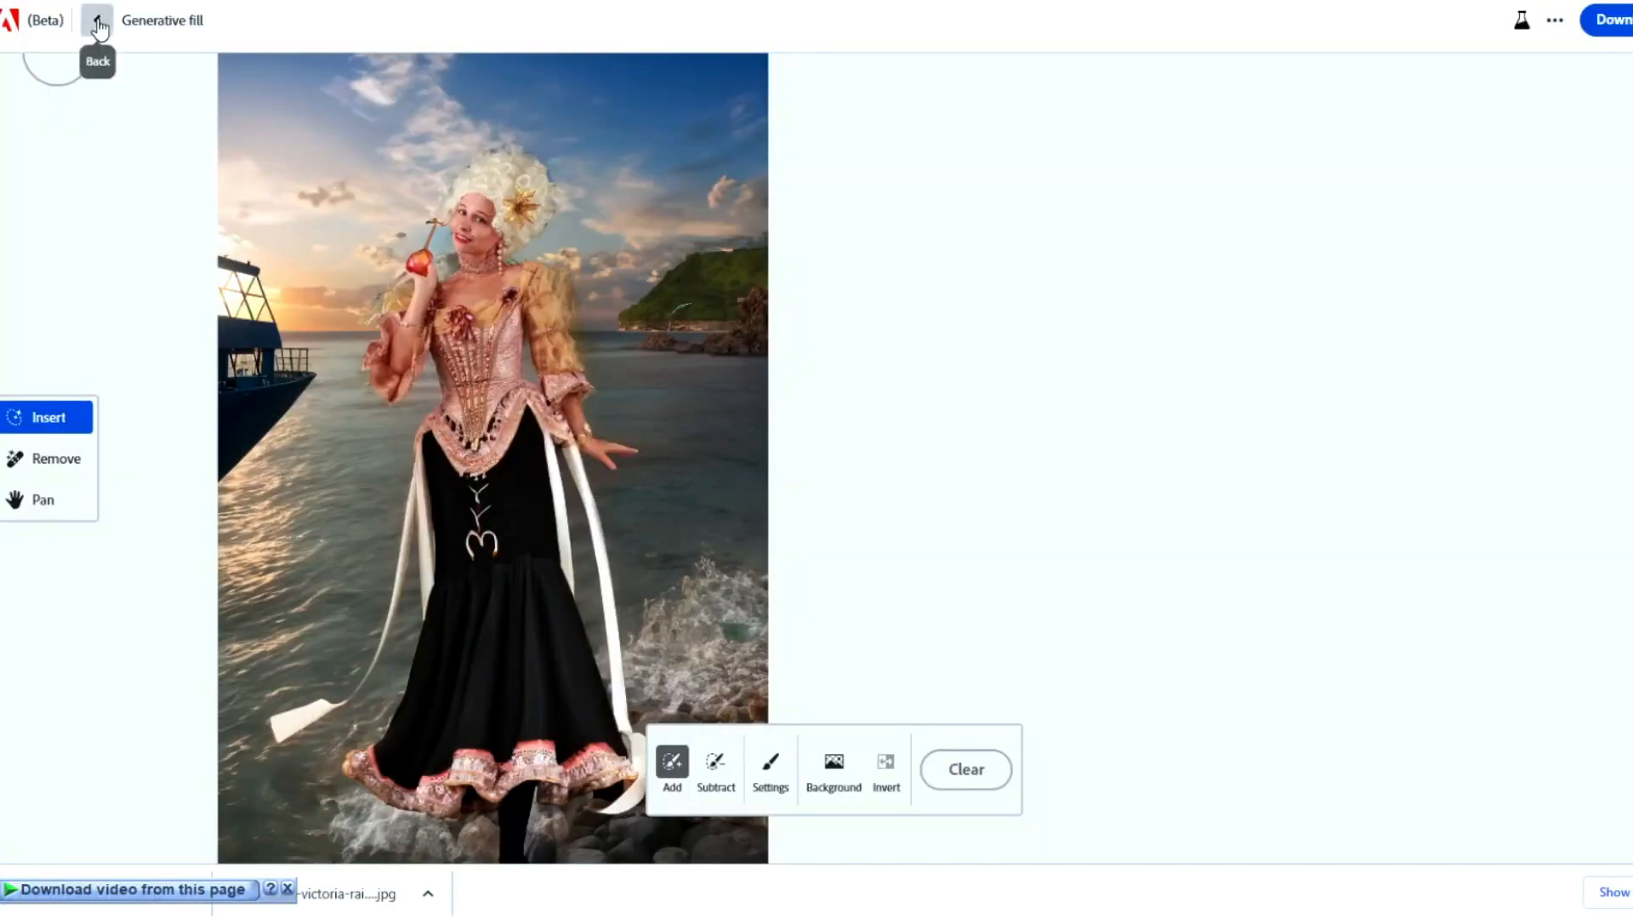
Leave Generative fill for the Gallery and try the prompt of the white monster image, "A cute monster with a long tongue"
{"action": "left_click", "coordinate": [99, 24]}
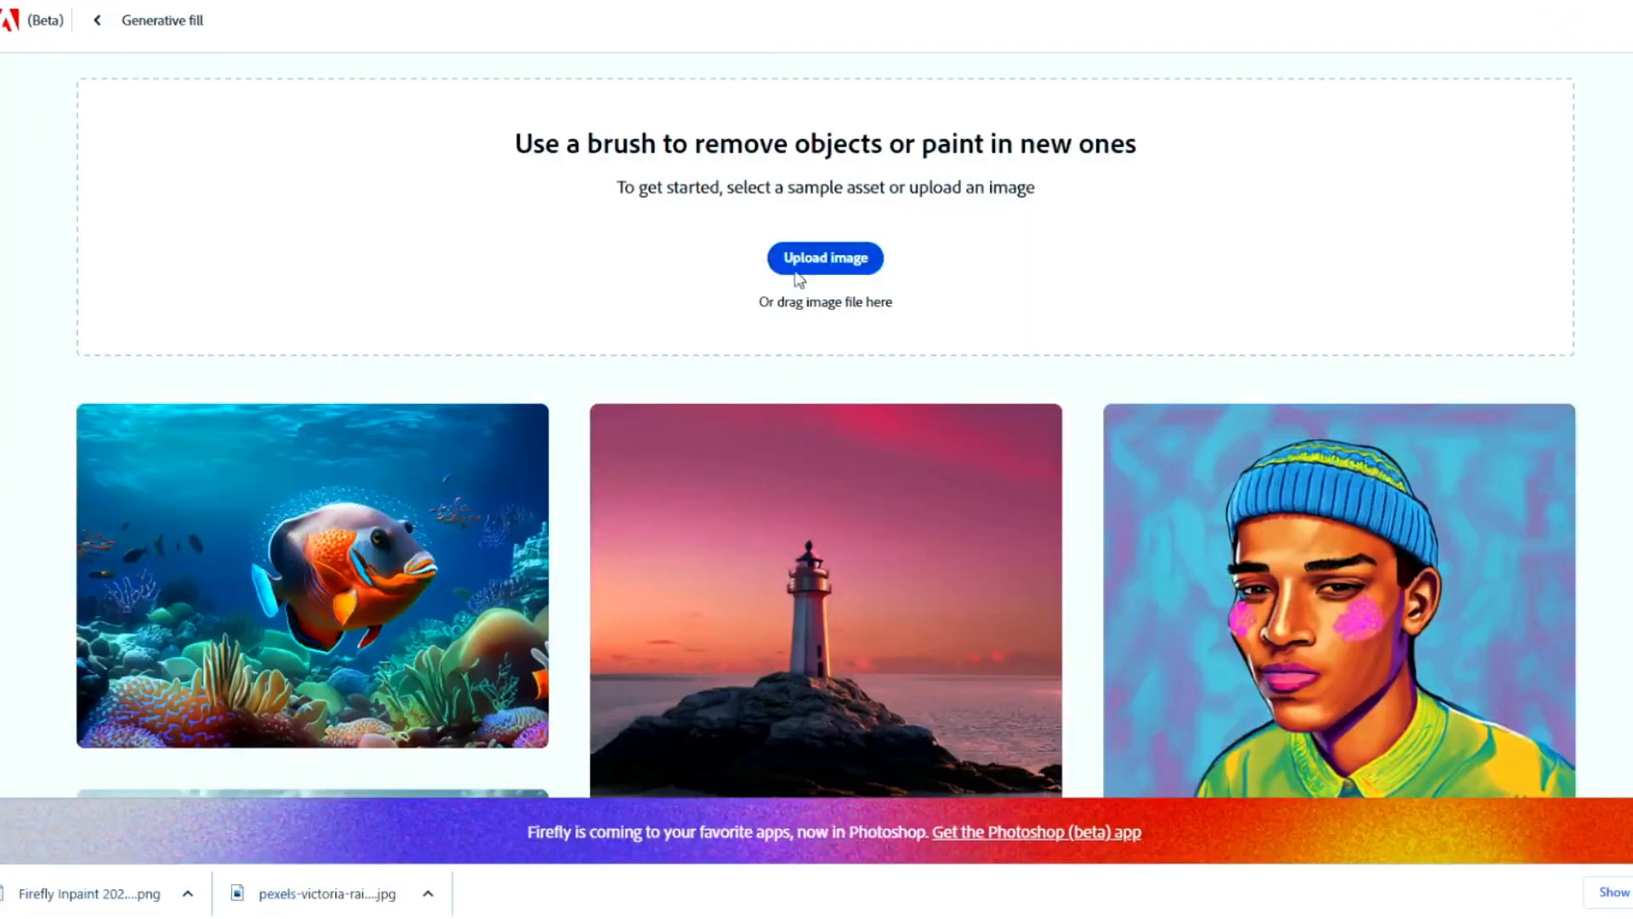
{"action": "left_click", "coordinate": [97, 19]}
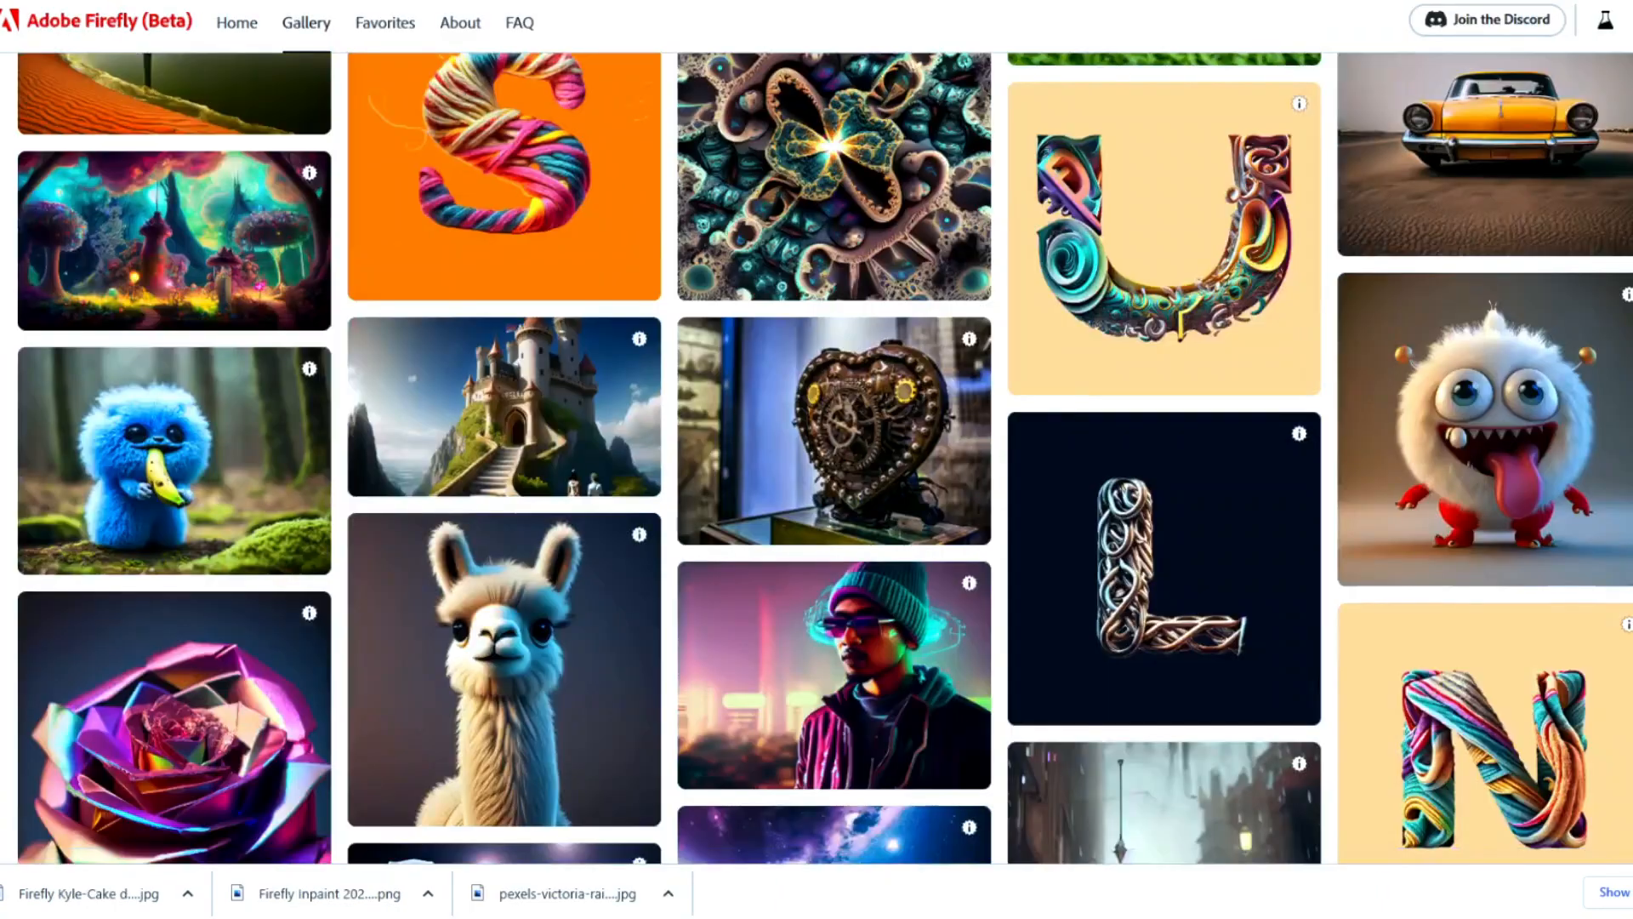
{"action": "scroll", "coordinate": [817, 460], "scroll_direction": "down", "scroll_amount": 5}
{"action": "scroll", "coordinate": [1485, 536], "scroll_direction": "up", "scroll_amount": 8}
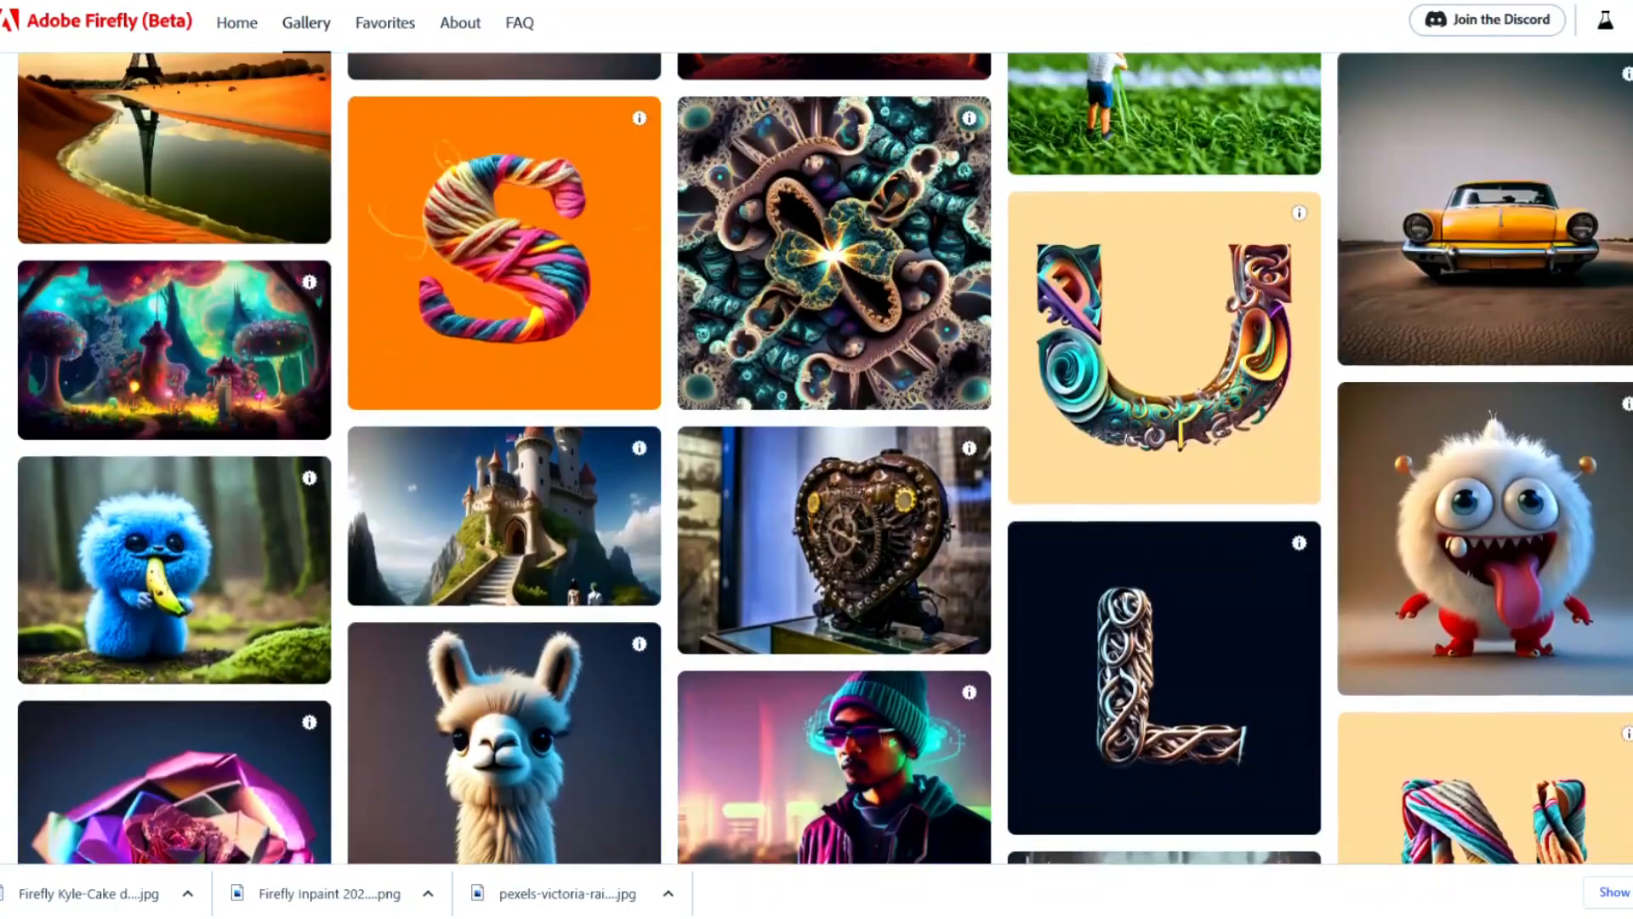
{"action": "left_click", "coordinate": [1627, 733]}
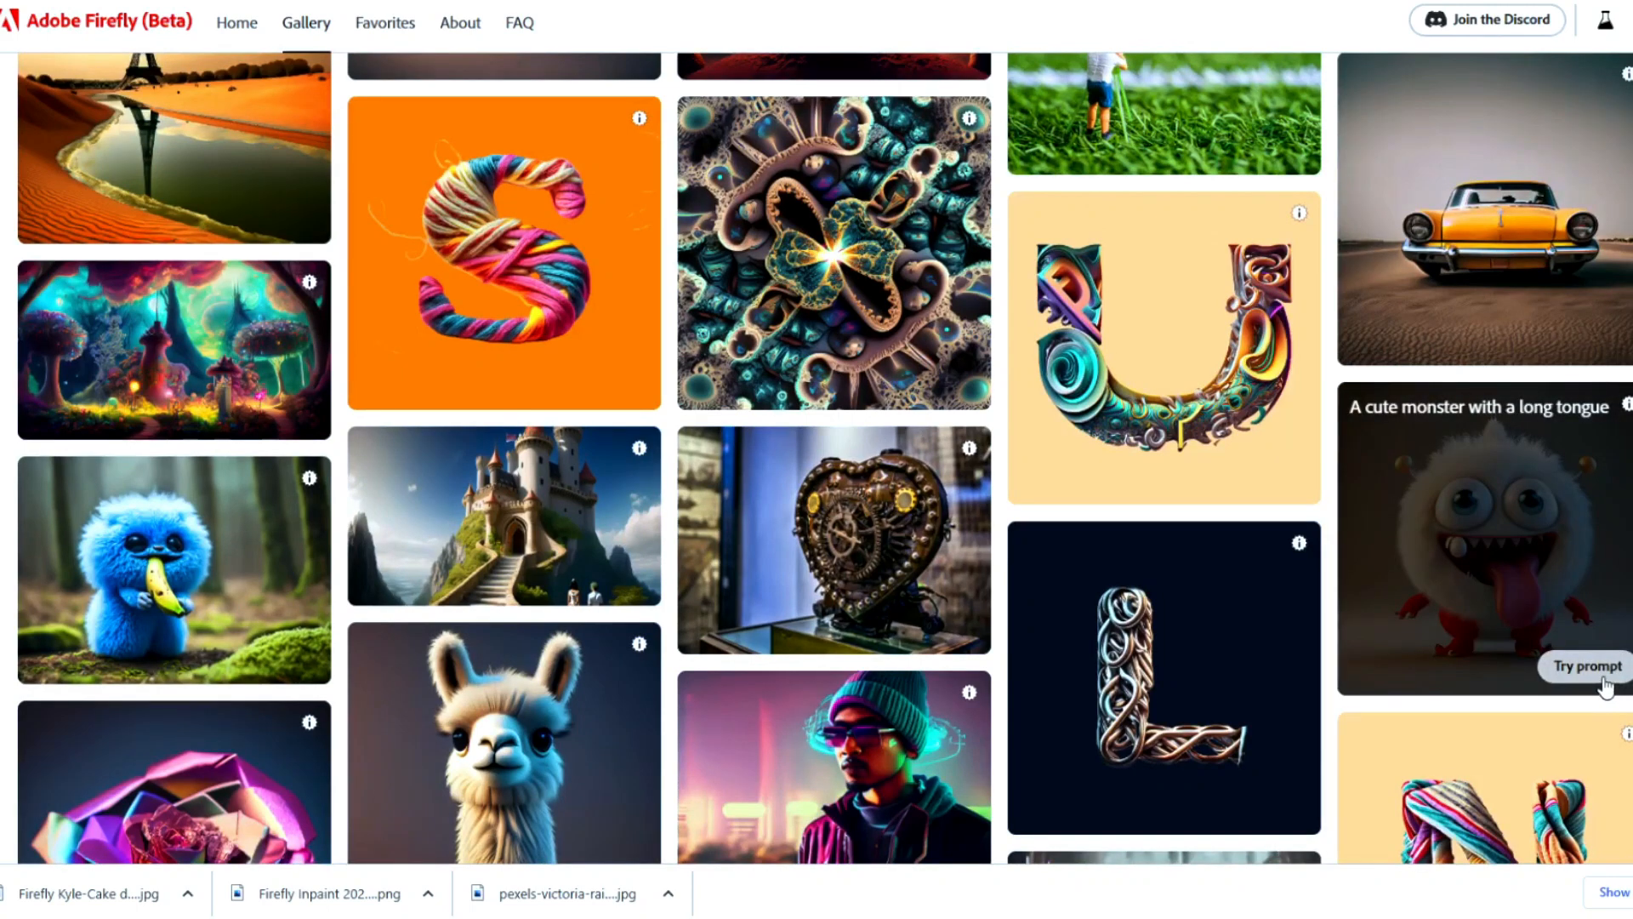
{"action": "left_click", "coordinate": [1587, 666]}
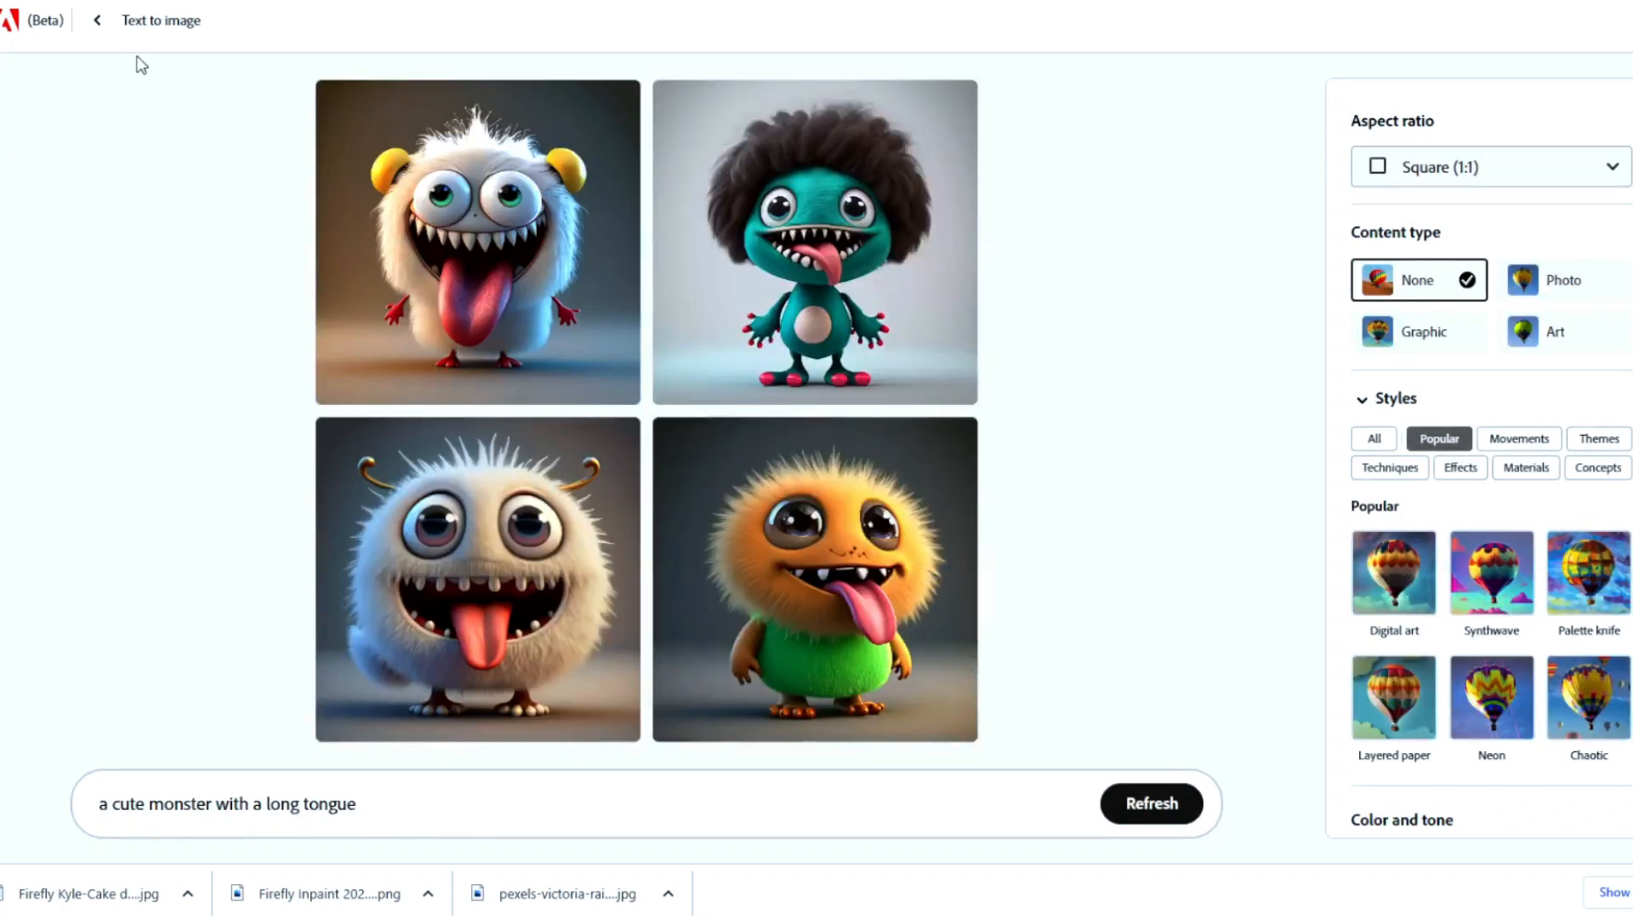
Enlarge the orange monster in the green outfit and generate images similar to it
{"action": "mouse_move", "coordinate": [748, 525]}
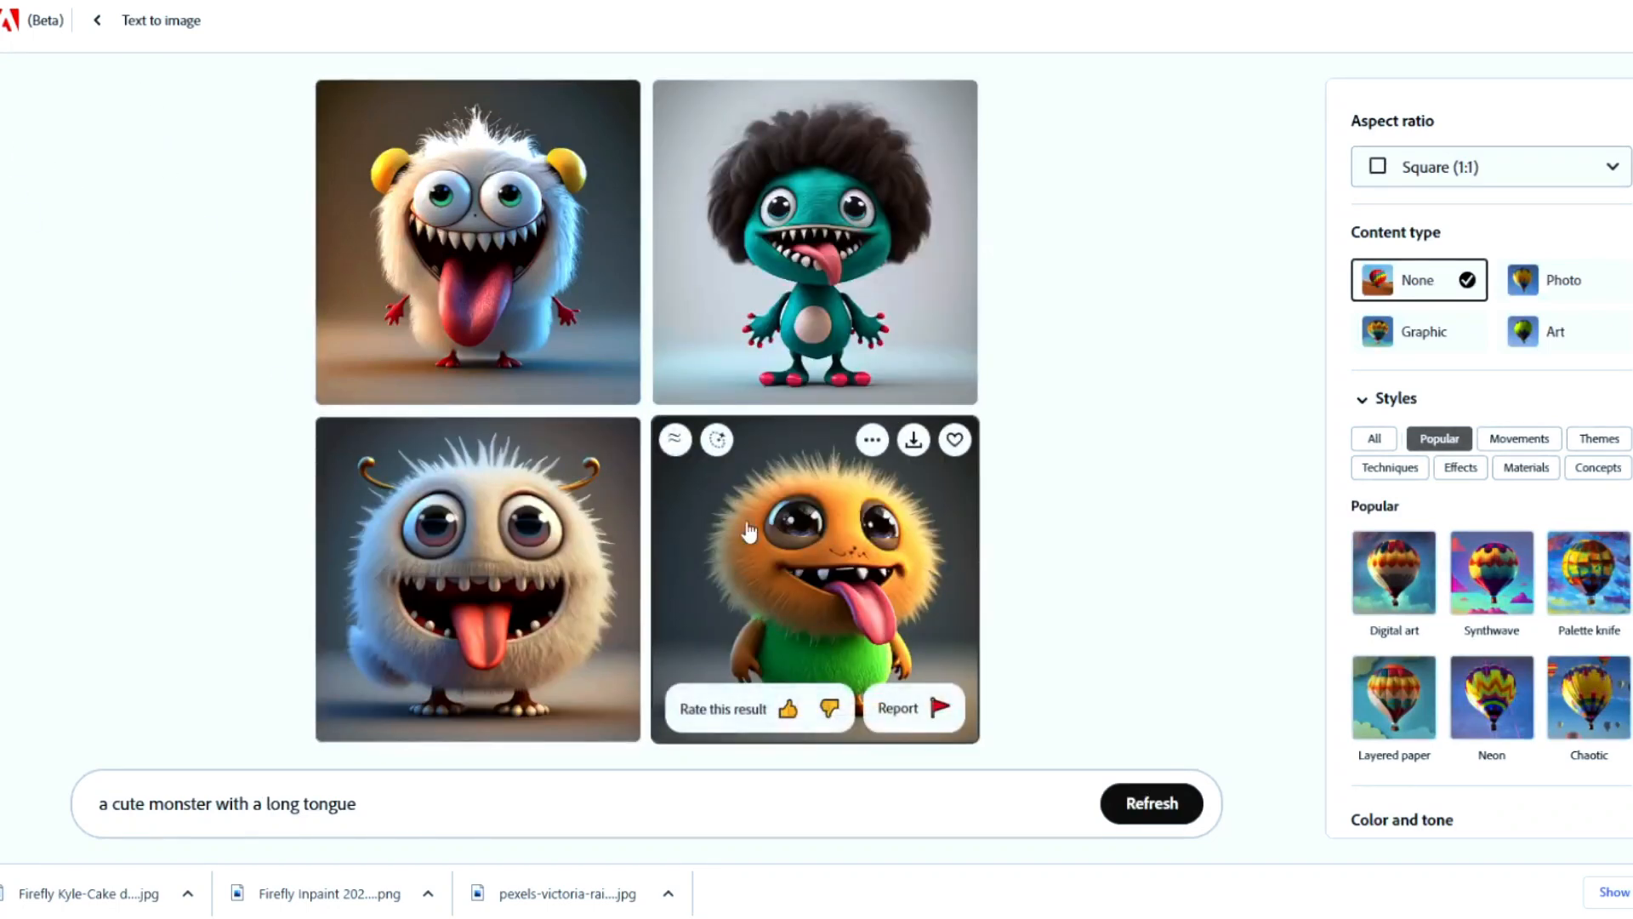
{"action": "left_click", "coordinate": [885, 561]}
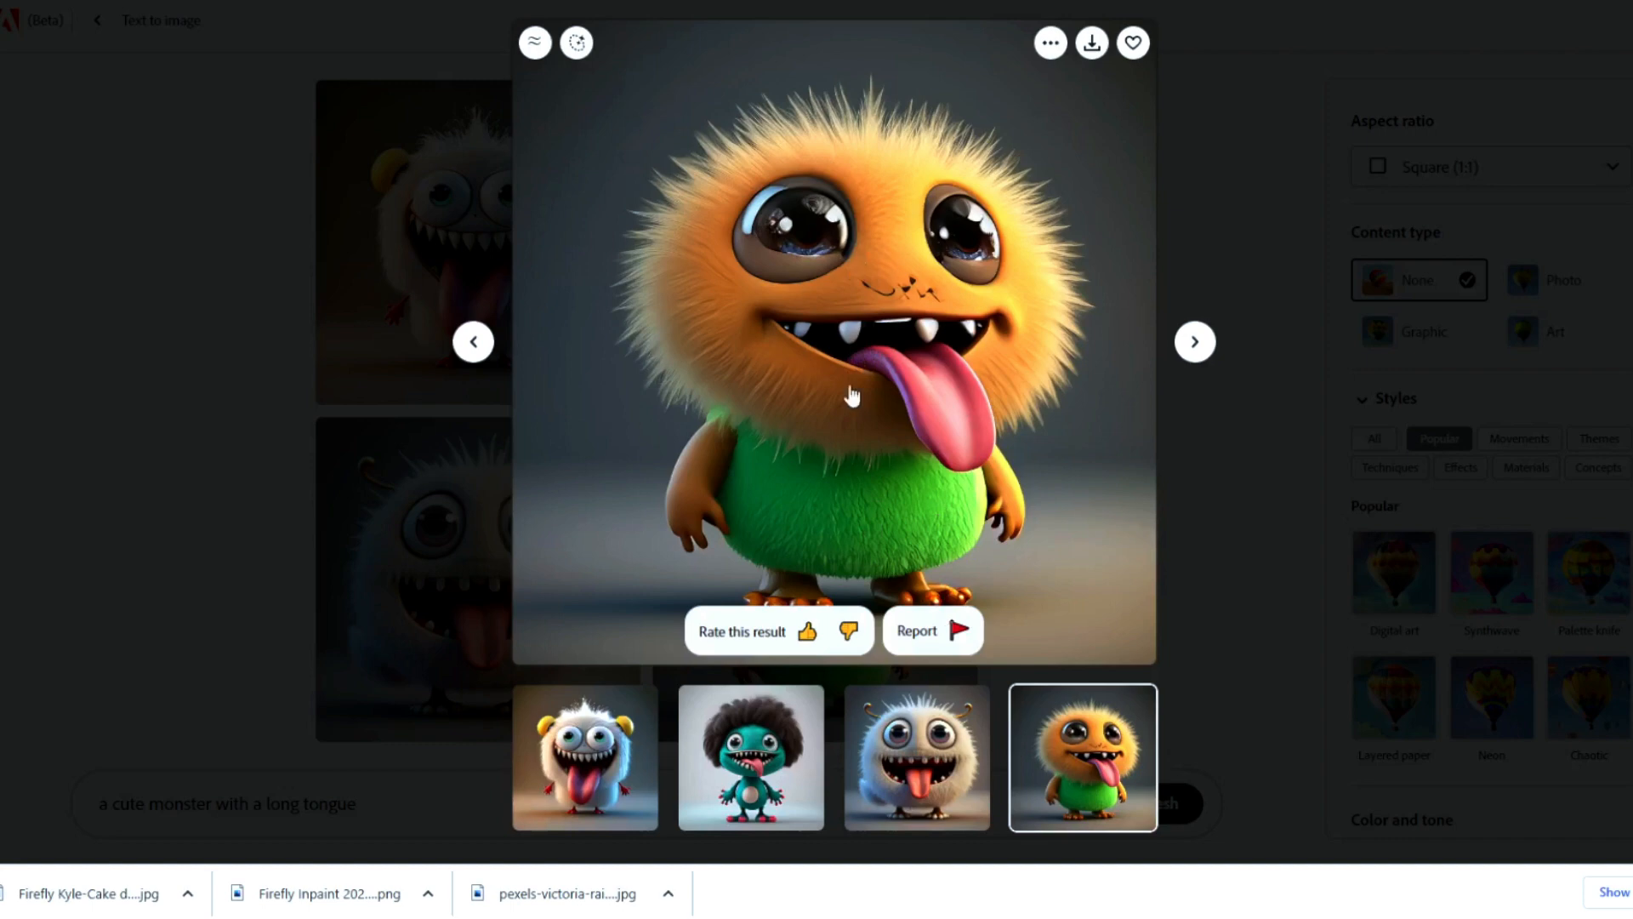
{"action": "left_click", "coordinate": [535, 46]}
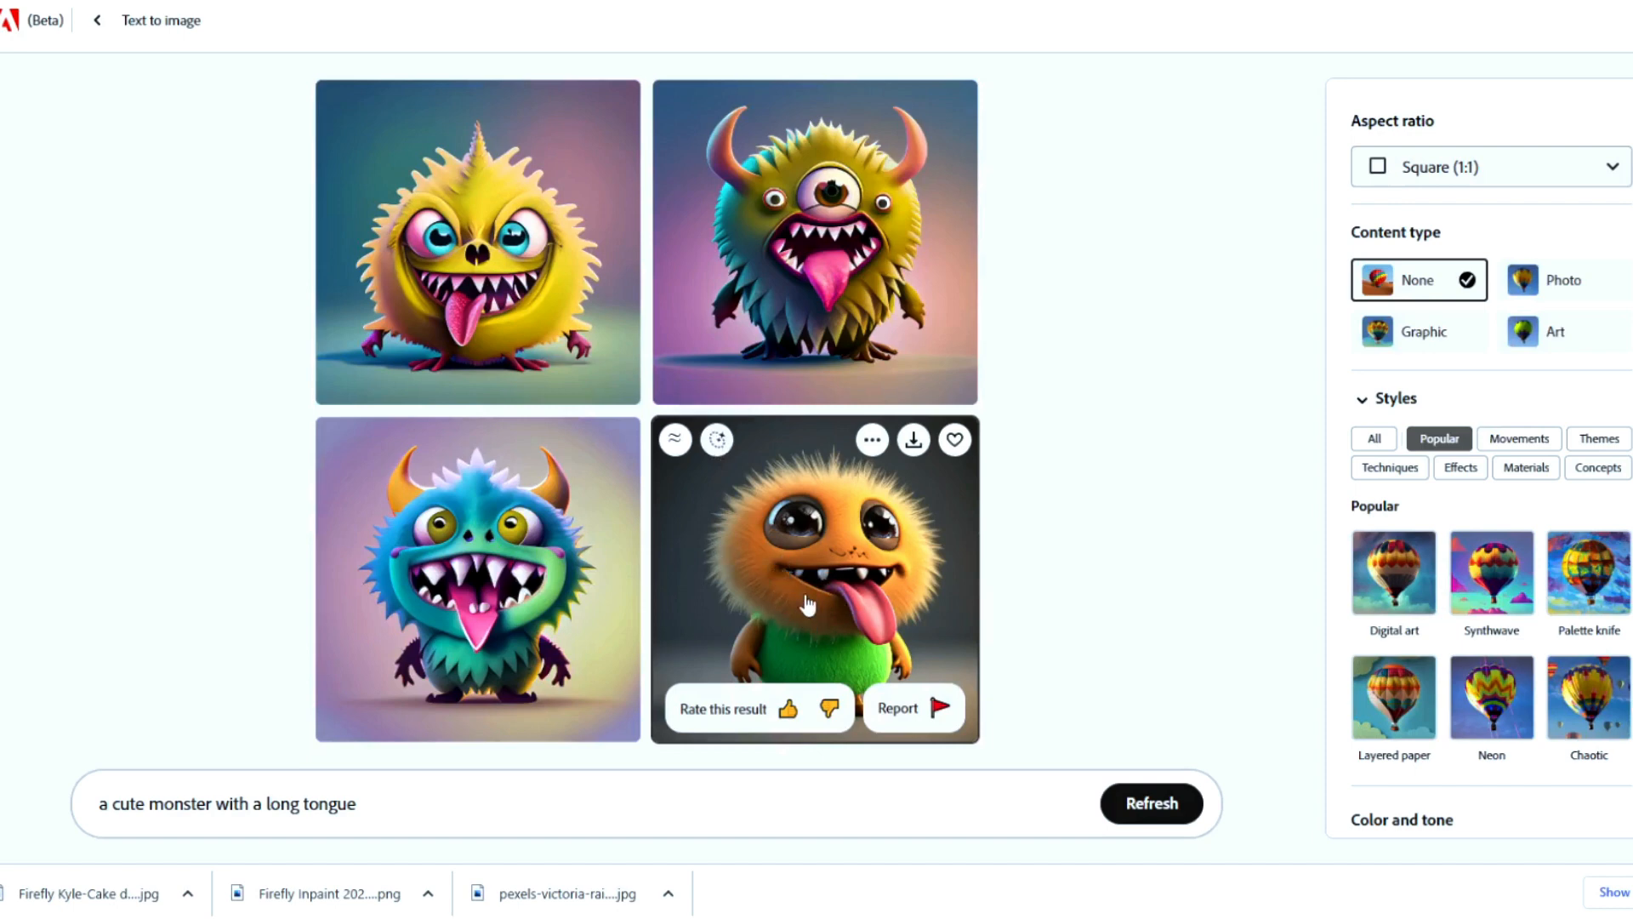
Open the orange monster in Generative fill and replace its background using a prompt beginning "In an island with a lot of"
{"action": "left_click", "coordinate": [716, 441]}
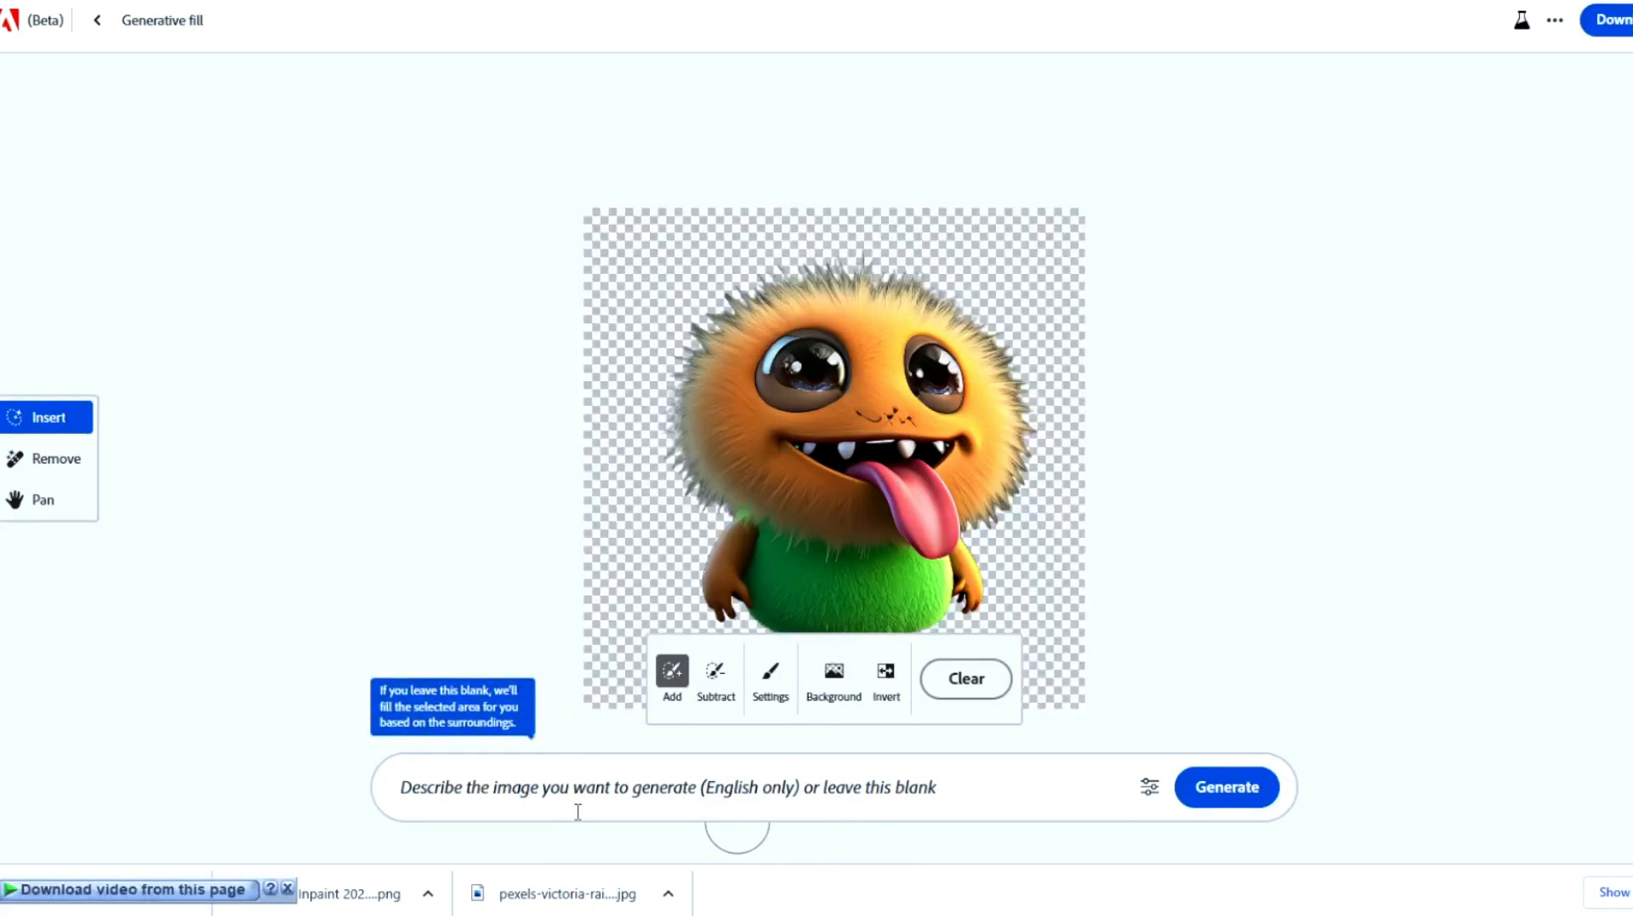
{"action": "left_click", "coordinate": [532, 795]}
{"action": "type", "text": "In an island with a lot of"}
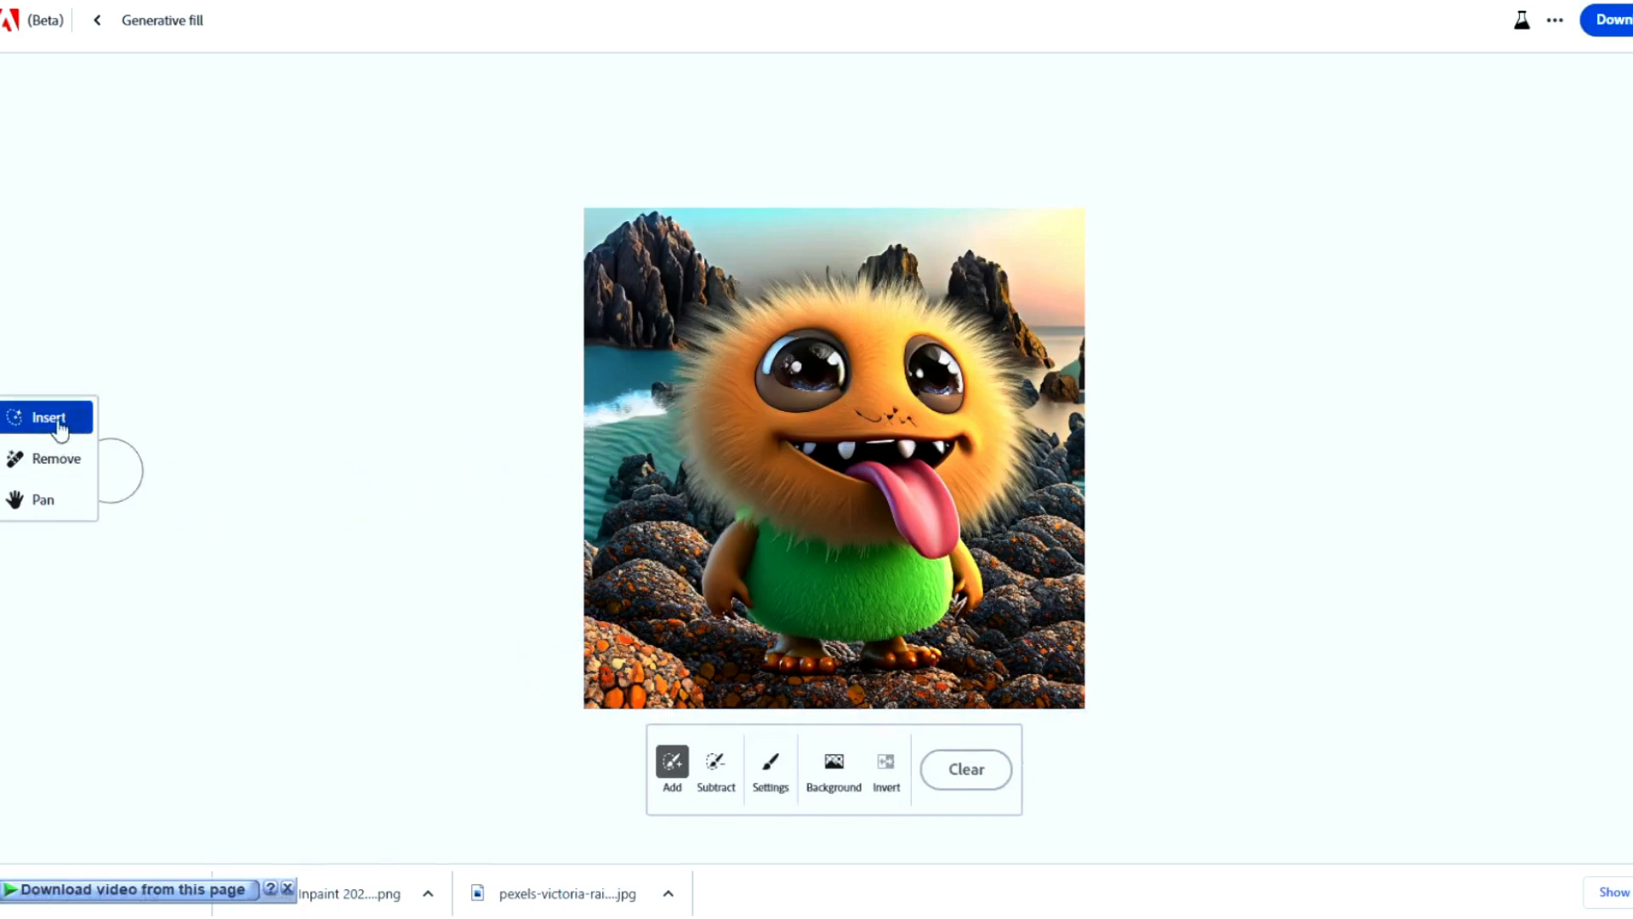
Brush out the sky and rocks above the monster's shoulder on the sea side and fill the area from the prompt "aeroplane"
{"action": "mouse_move", "coordinate": [713, 264]}
{"action": "left_mouse_down"}
{"action": "mouse_move", "coordinate": [602, 289]}
{"action": "mouse_move", "coordinate": [779, 248]}
{"action": "mouse_move", "coordinate": [775, 234]}
{"action": "mouse_move", "coordinate": [663, 227]}
{"action": "mouse_move", "coordinate": [597, 244]}
{"action": "mouse_move", "coordinate": [594, 259]}
{"action": "mouse_move", "coordinate": [787, 219]}
{"action": "mouse_move", "coordinate": [616, 296]}
{"action": "mouse_move", "coordinate": [685, 285]}
{"action": "left_mouse_up"}
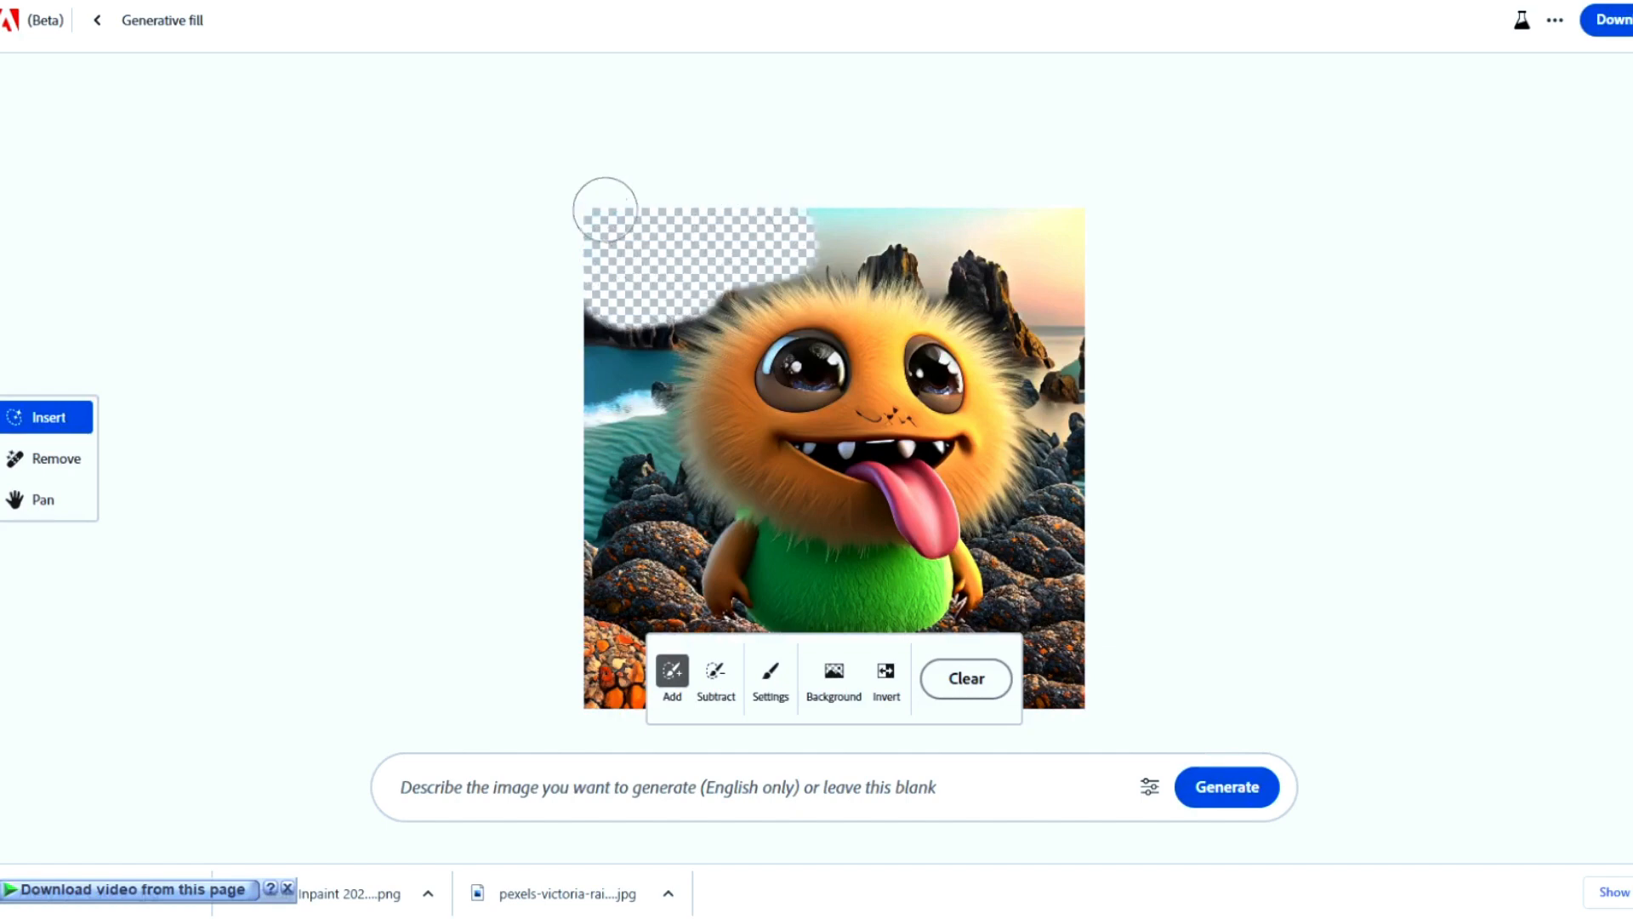
{"action": "left_click", "coordinate": [497, 791]}
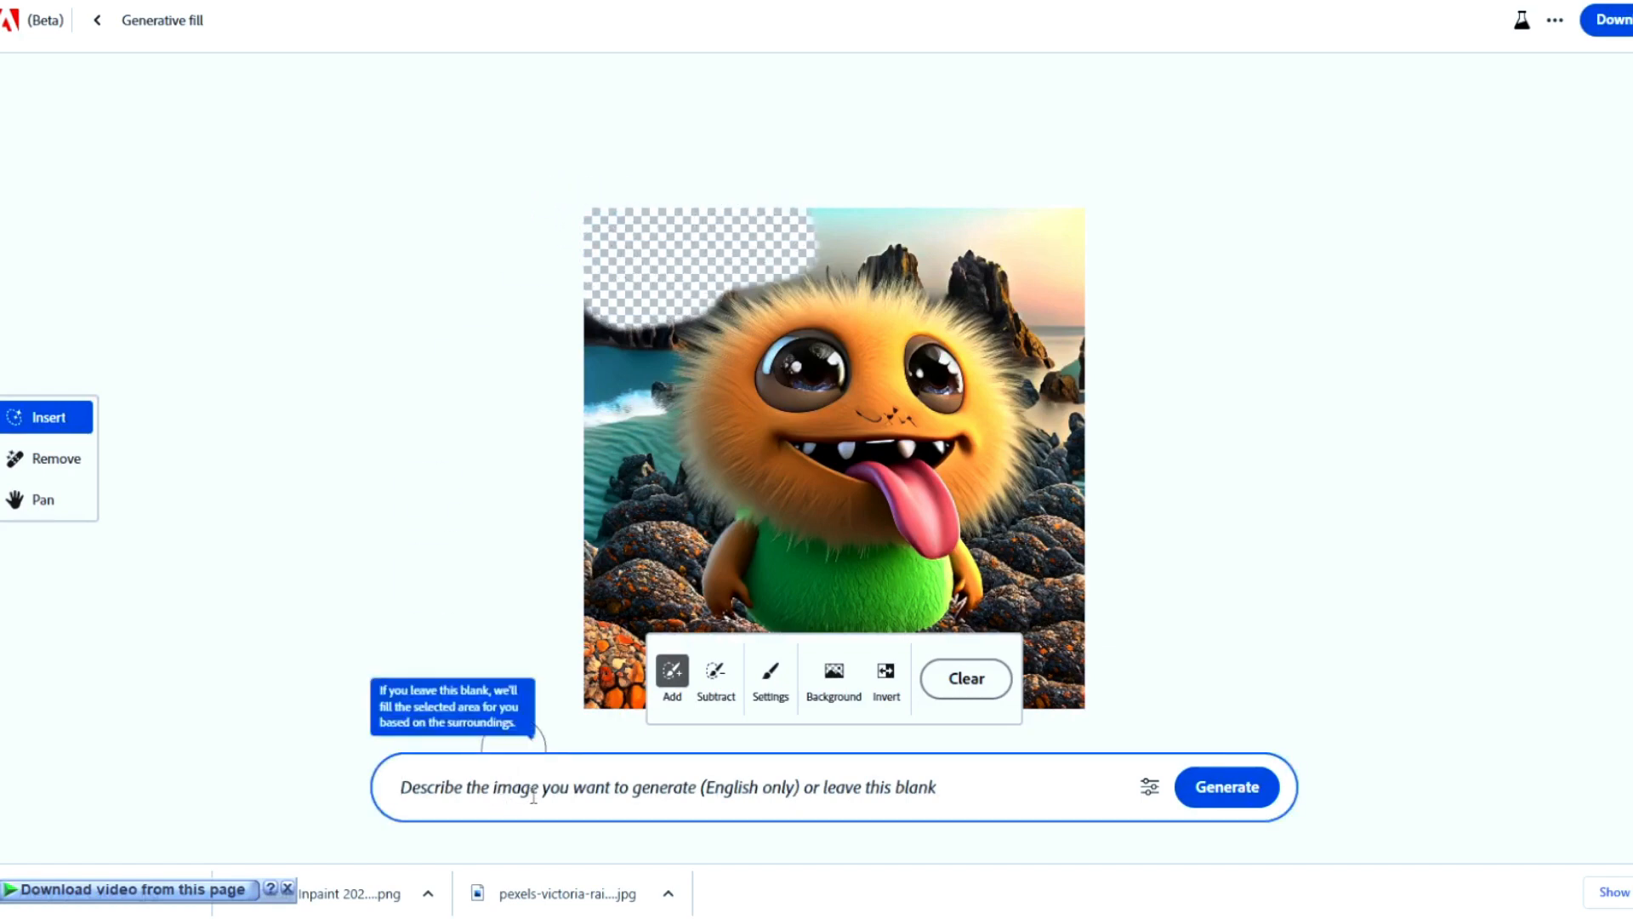
{"action": "type", "text": "aeroplan"}
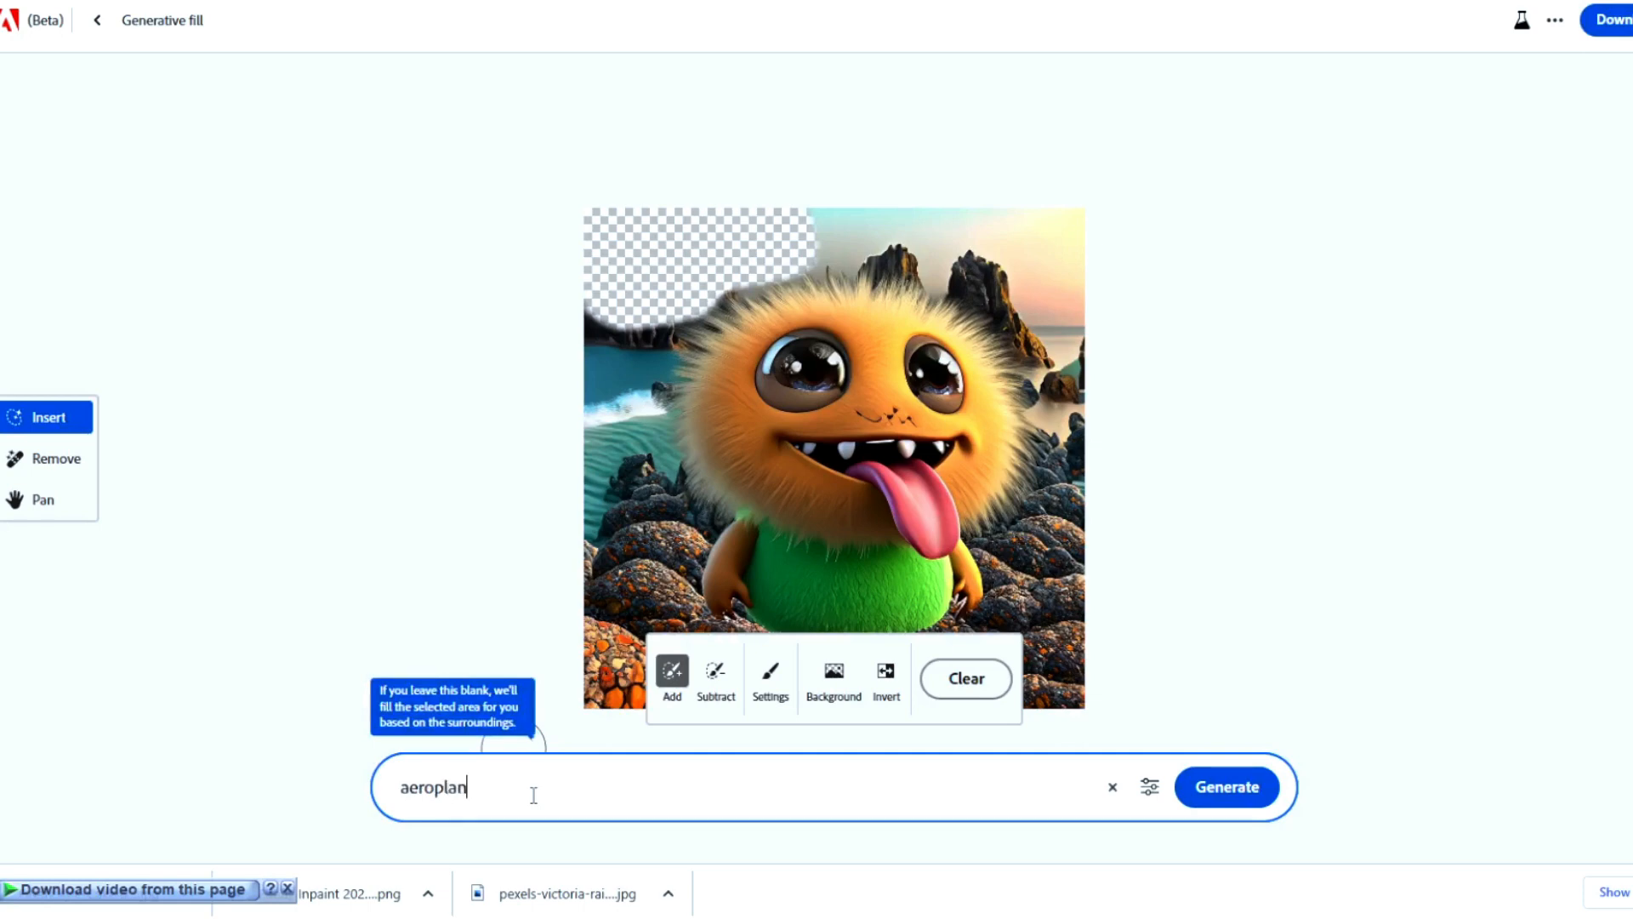
{"action": "type", "text": "e"}
{"action": "key", "text": "Return"}
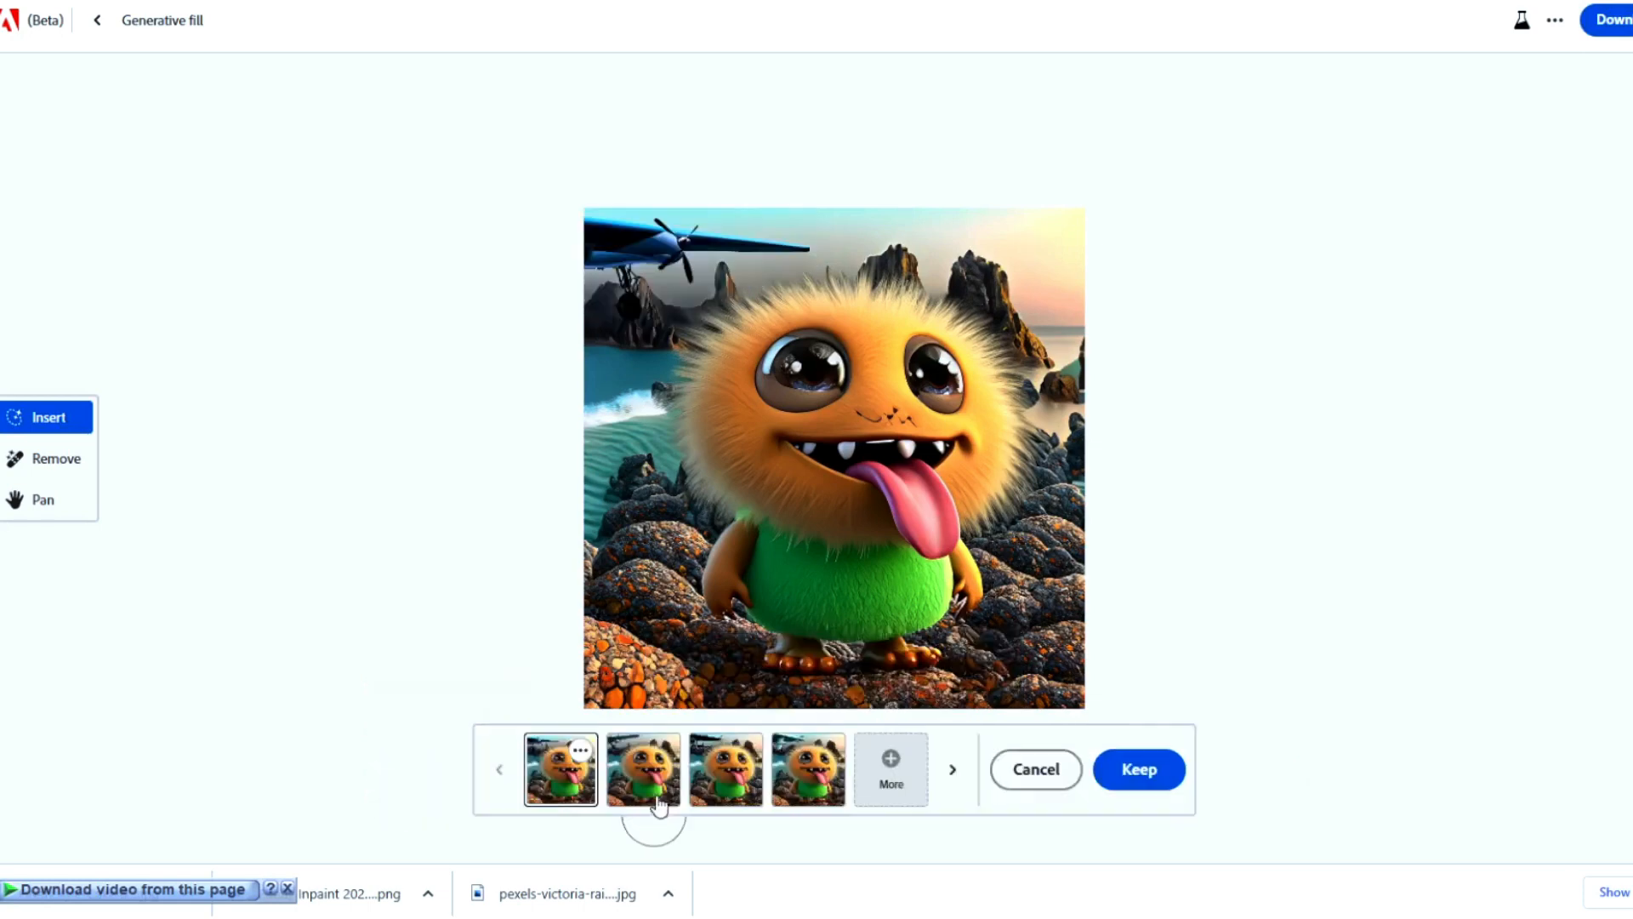
Preview the second, third and fourth aeroplane variations in turn
{"action": "left_click", "coordinate": [643, 769]}
{"action": "left_click", "coordinate": [725, 769]}
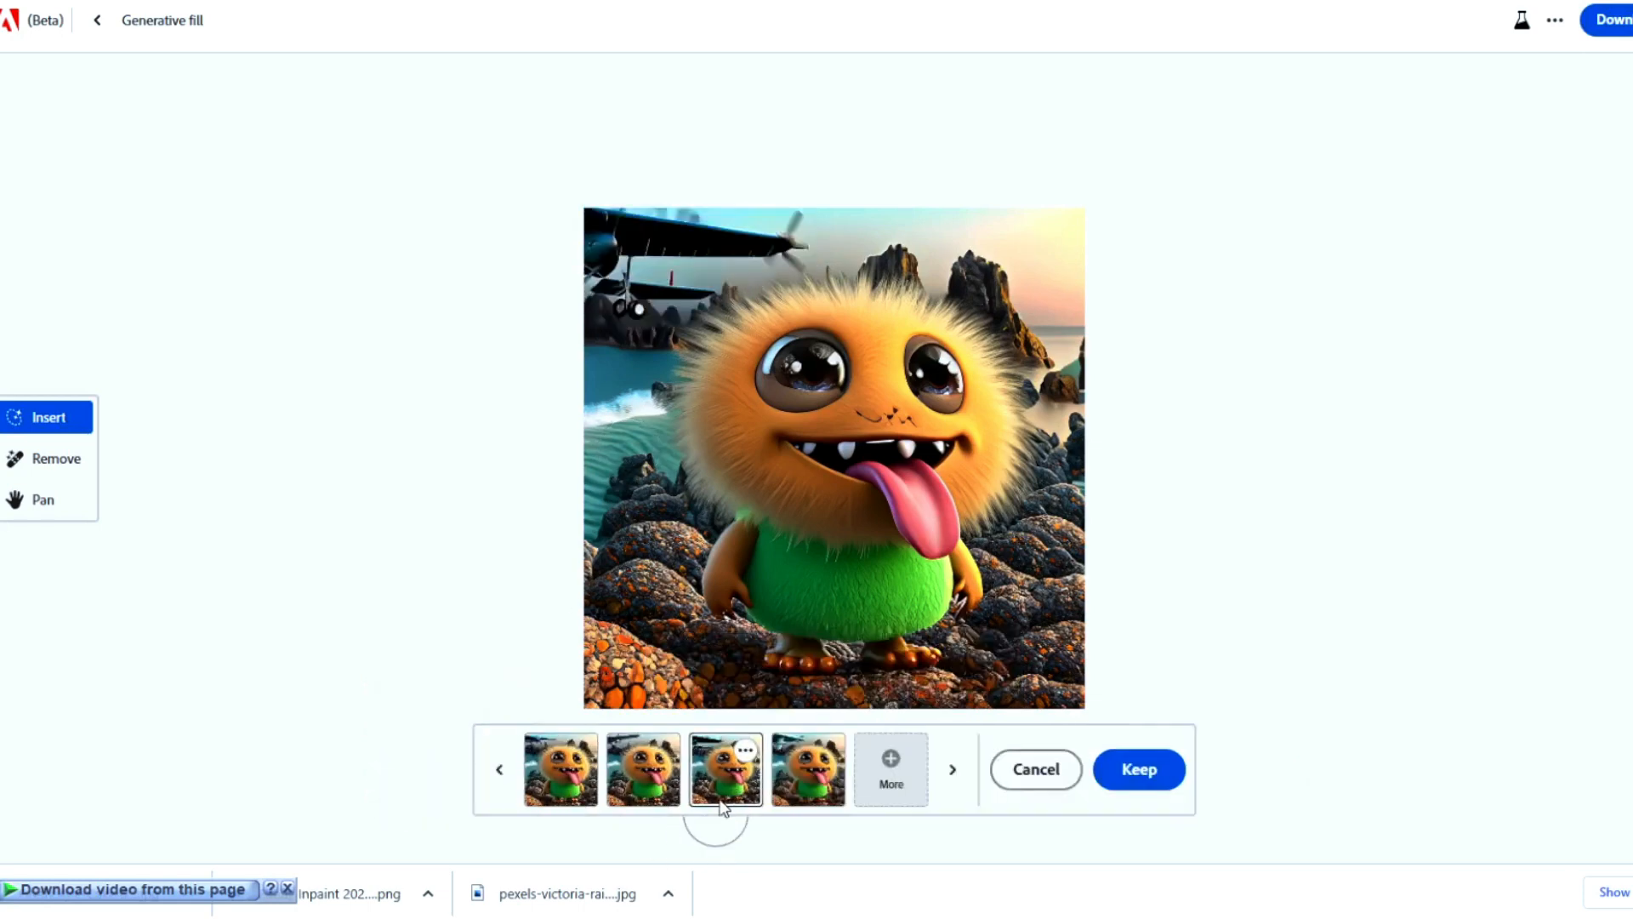
{"action": "left_click", "coordinate": [808, 769]}
Keep the first aeroplane variation and download the monster image with Content Credentials included
{"action": "left_click", "coordinate": [561, 769]}
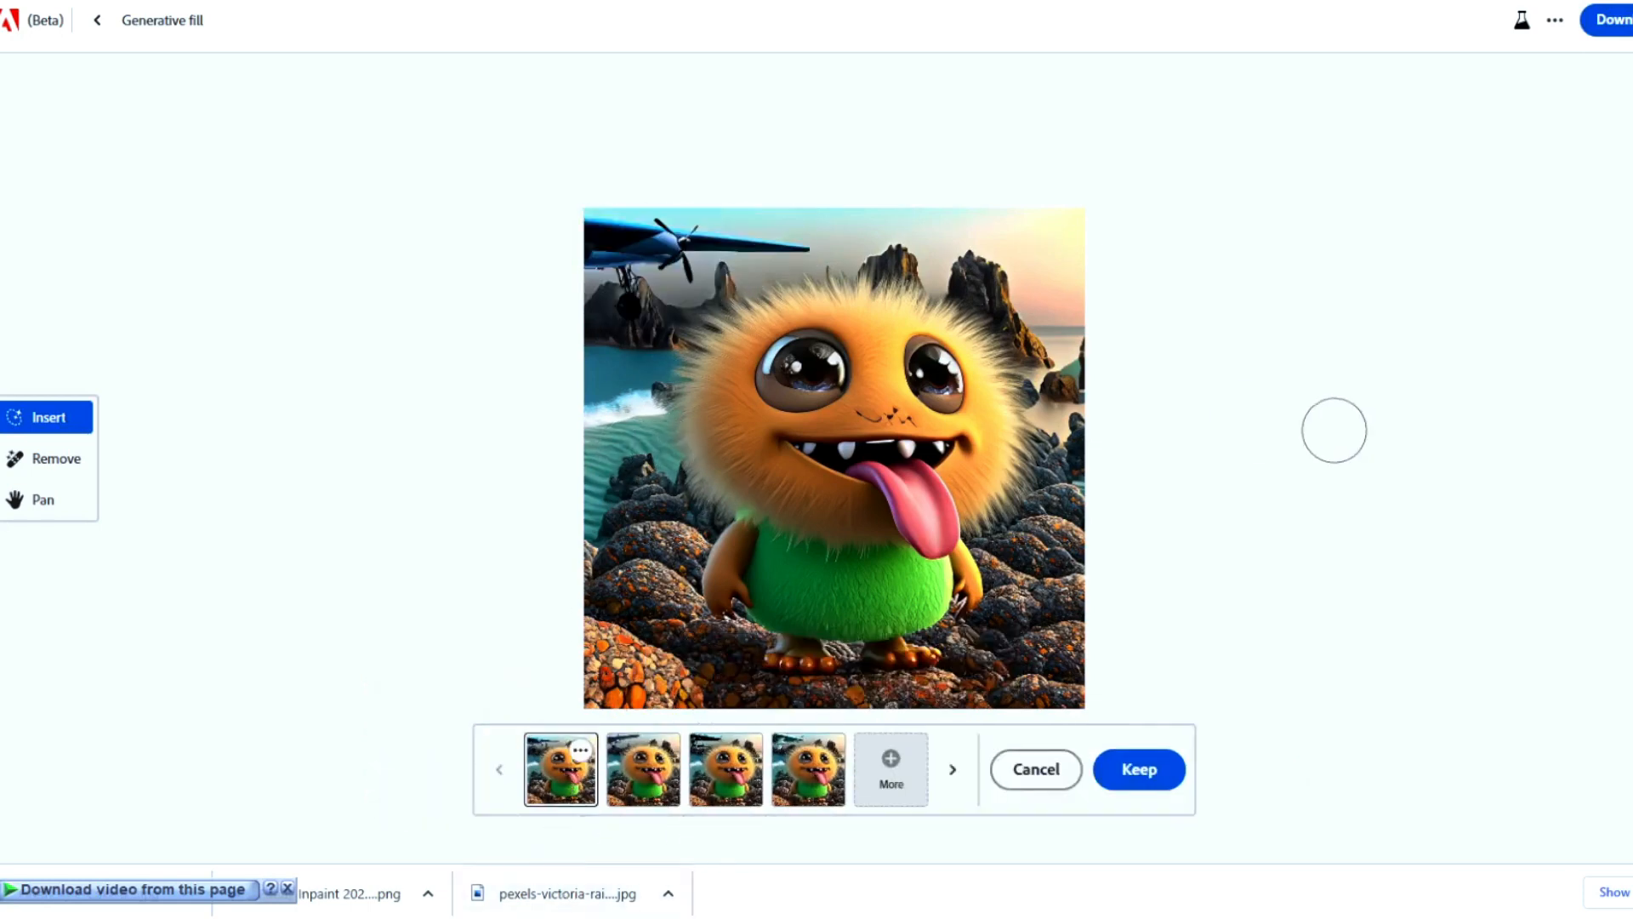
{"action": "left_click", "coordinate": [1153, 773]}
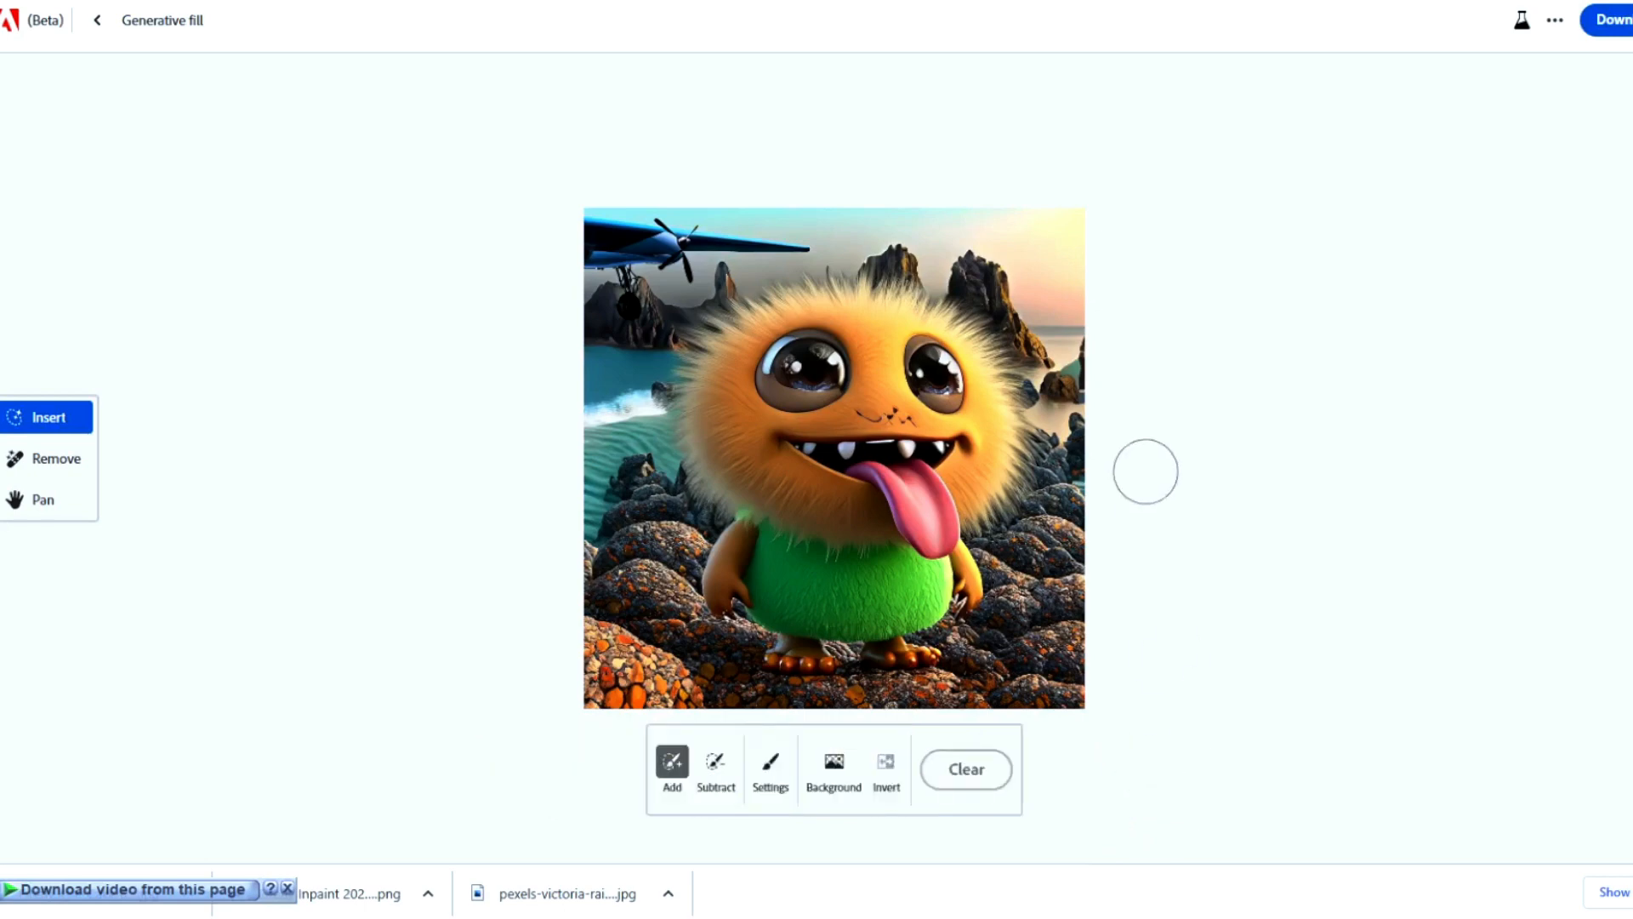
{"action": "left_click", "coordinate": [1622, 29]}
{"action": "left_click", "coordinate": [1035, 660]}
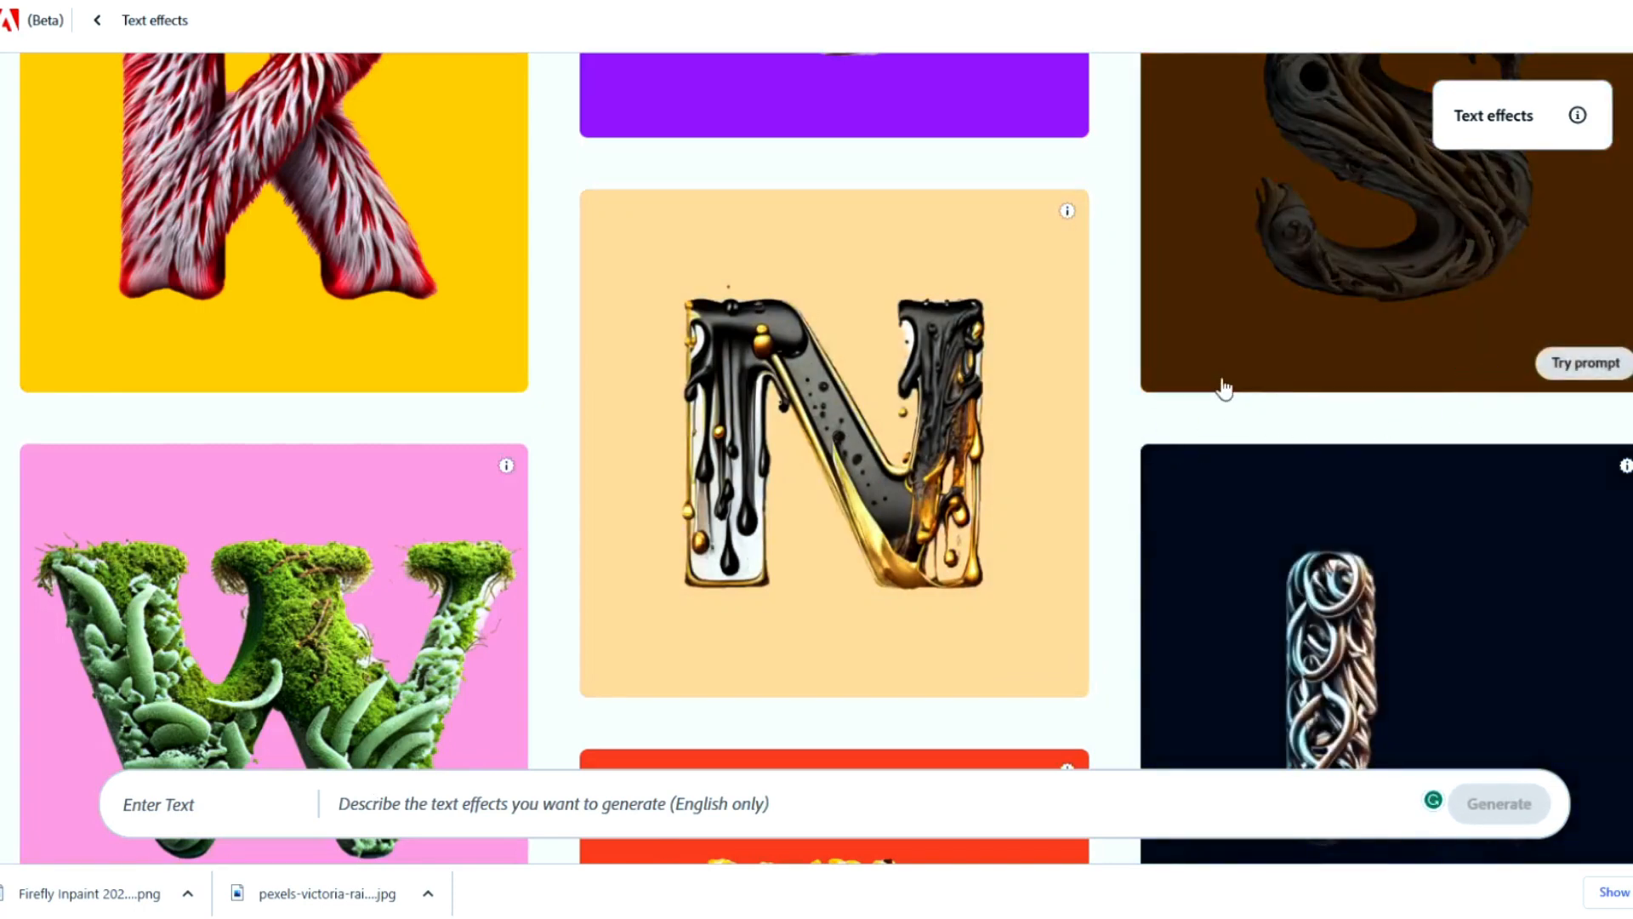
Generate a text effect from the prompt "Cake drip", leaving the lettering text blank so the default word is used
{"action": "scroll", "coordinate": [911, 329], "scroll_direction": "down", "scroll_amount": 7}
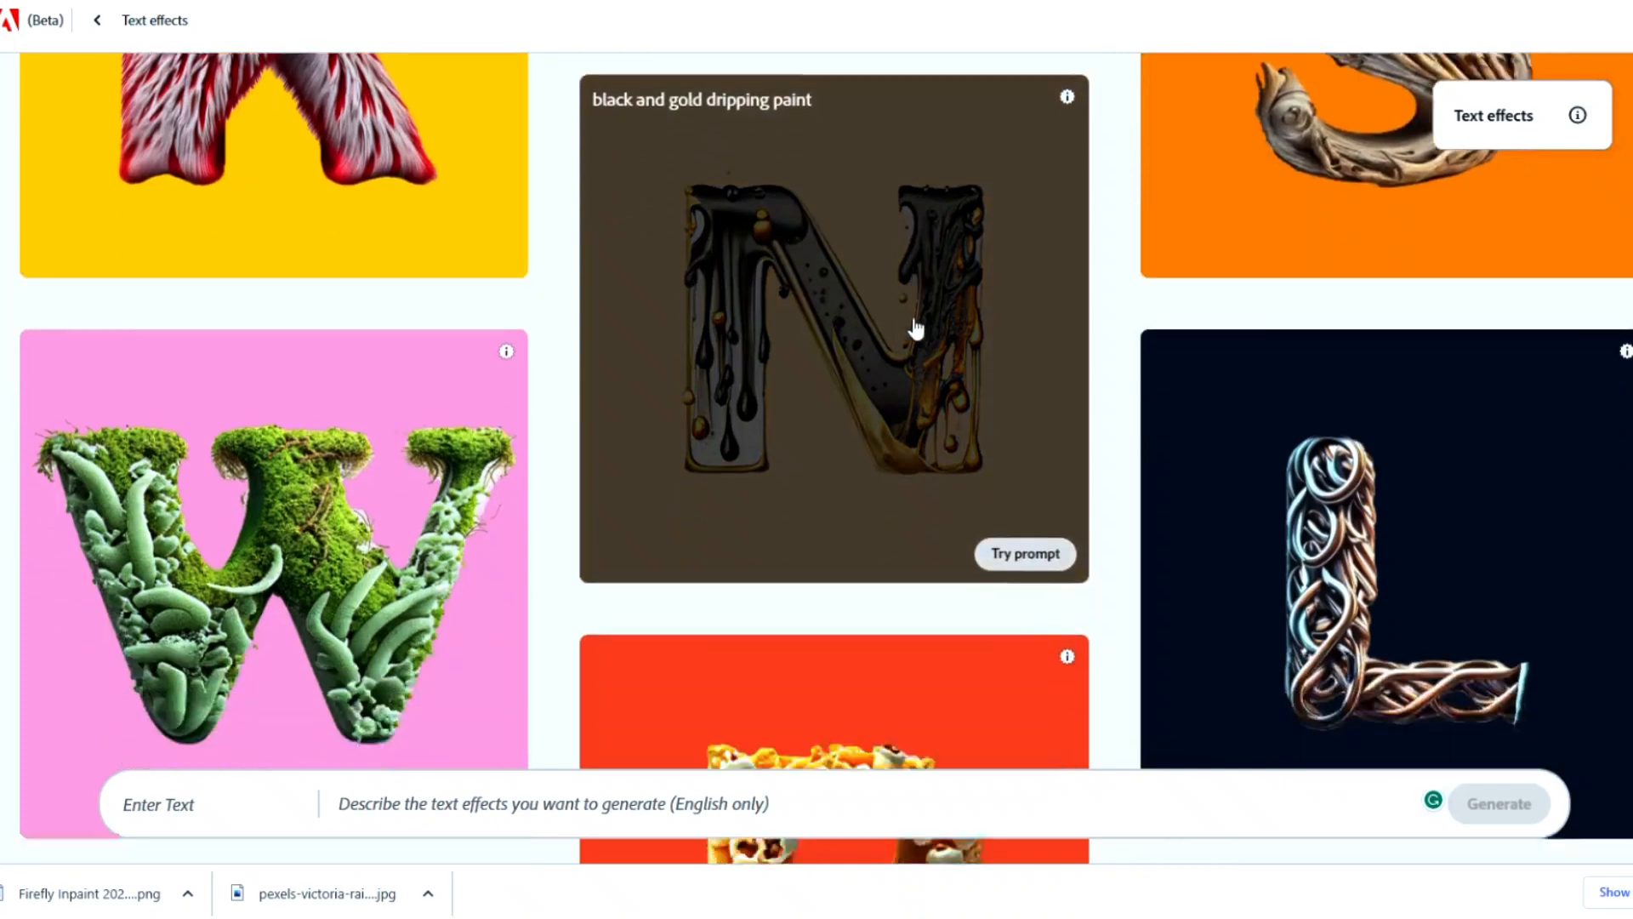
{"action": "scroll", "coordinate": [923, 328], "scroll_direction": "down", "scroll_amount": 5}
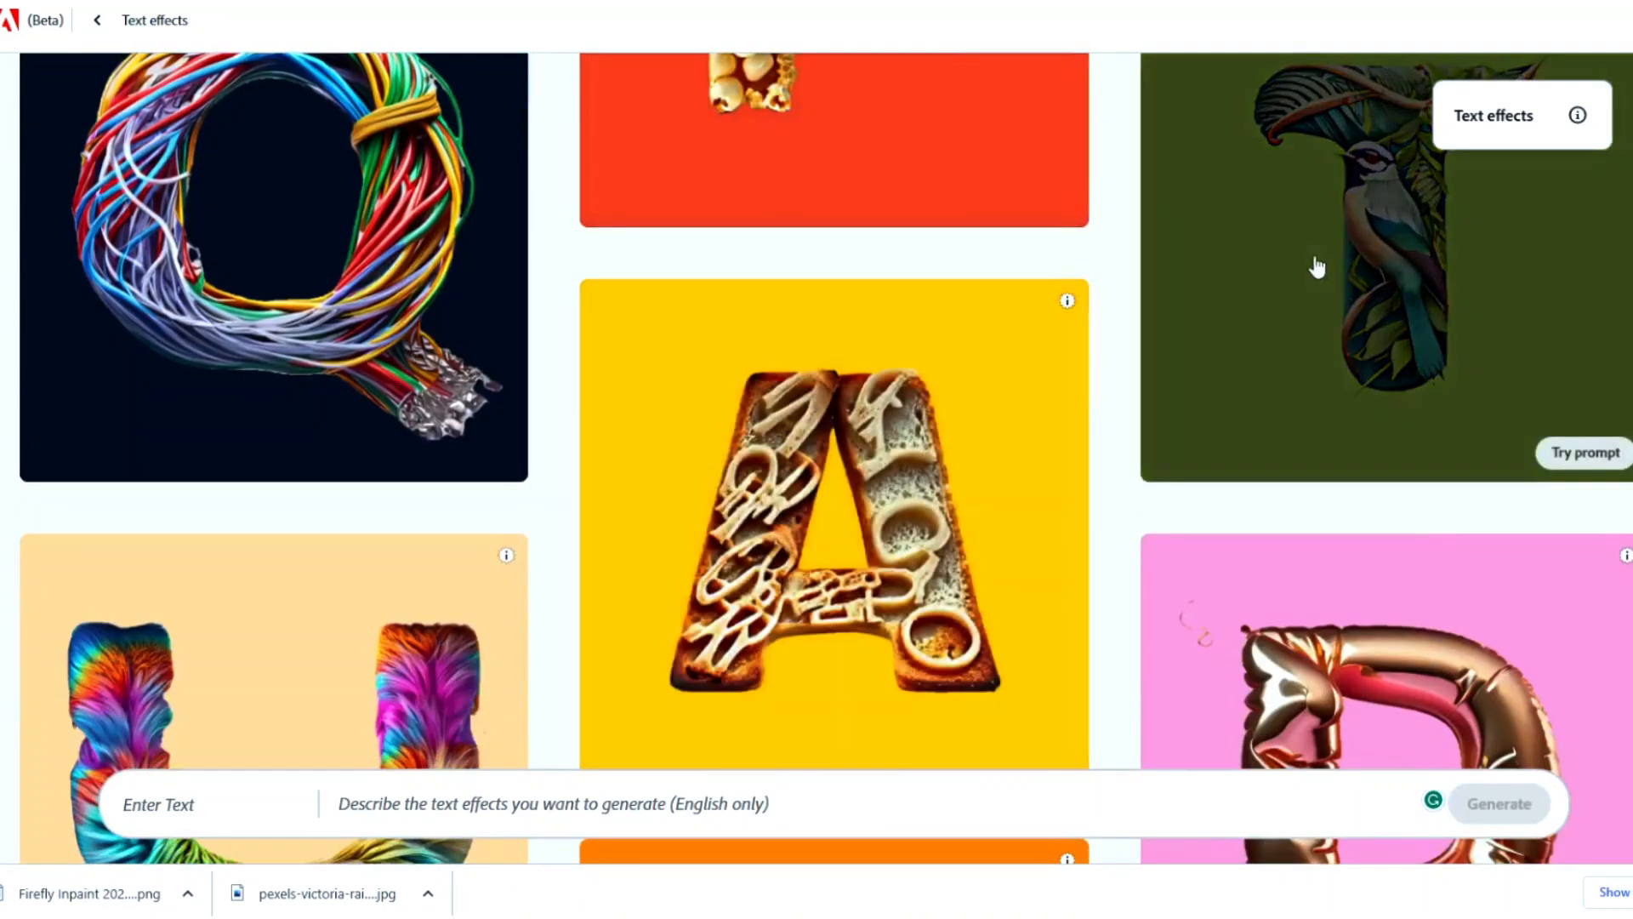
{"action": "scroll", "coordinate": [1306, 402], "scroll_direction": "down", "scroll_amount": 8}
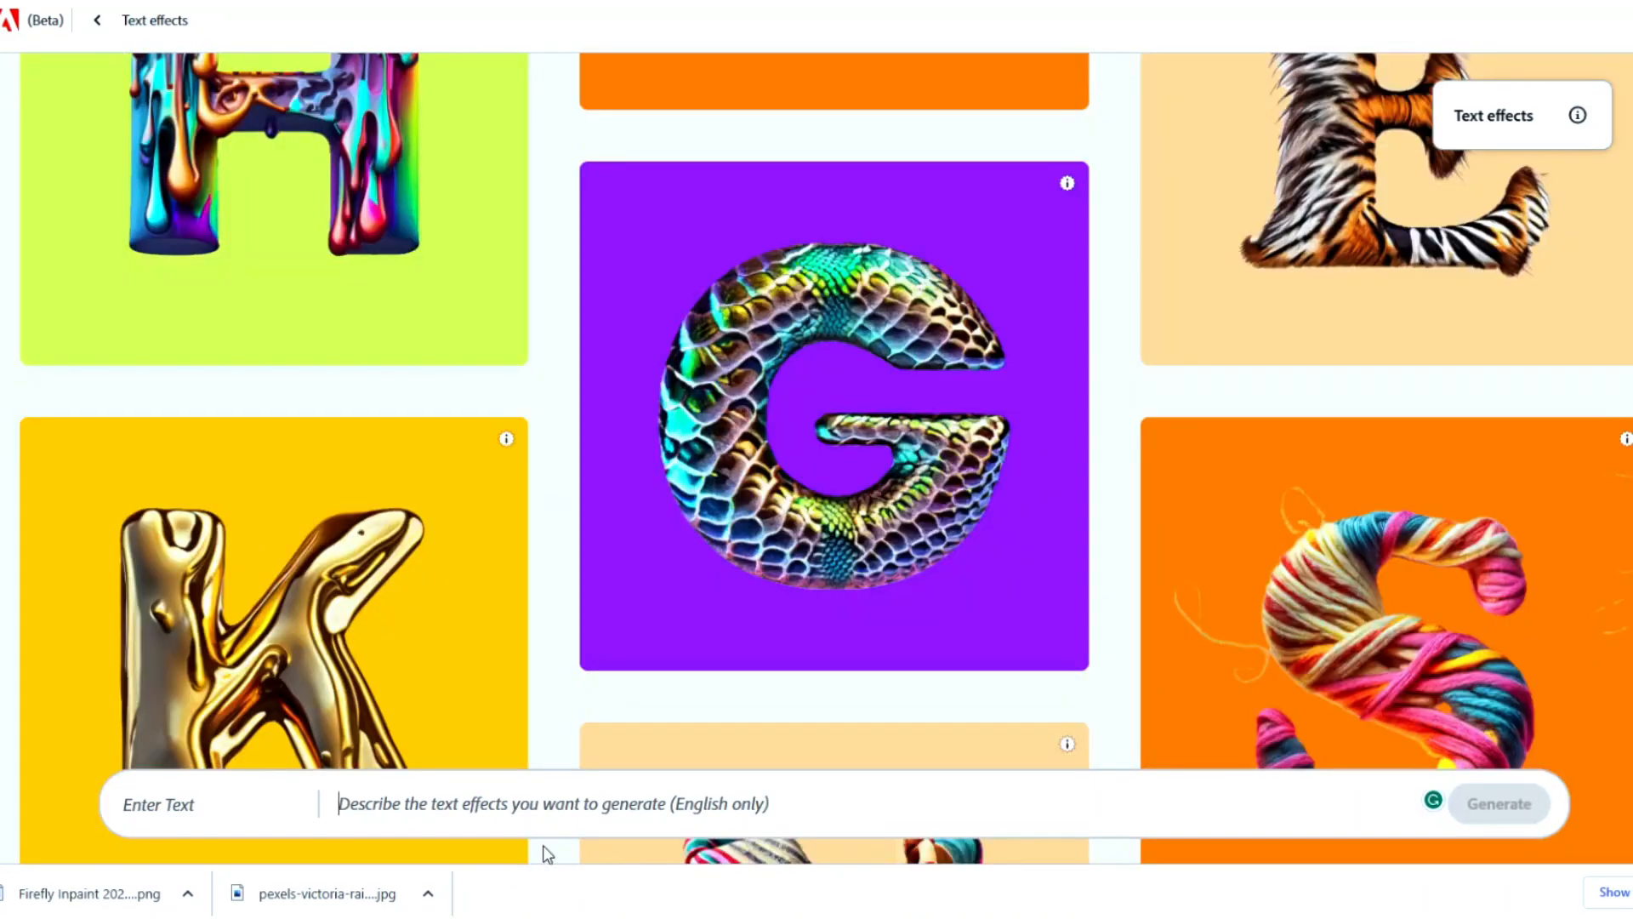
{"action": "type", "text": "Ca"}
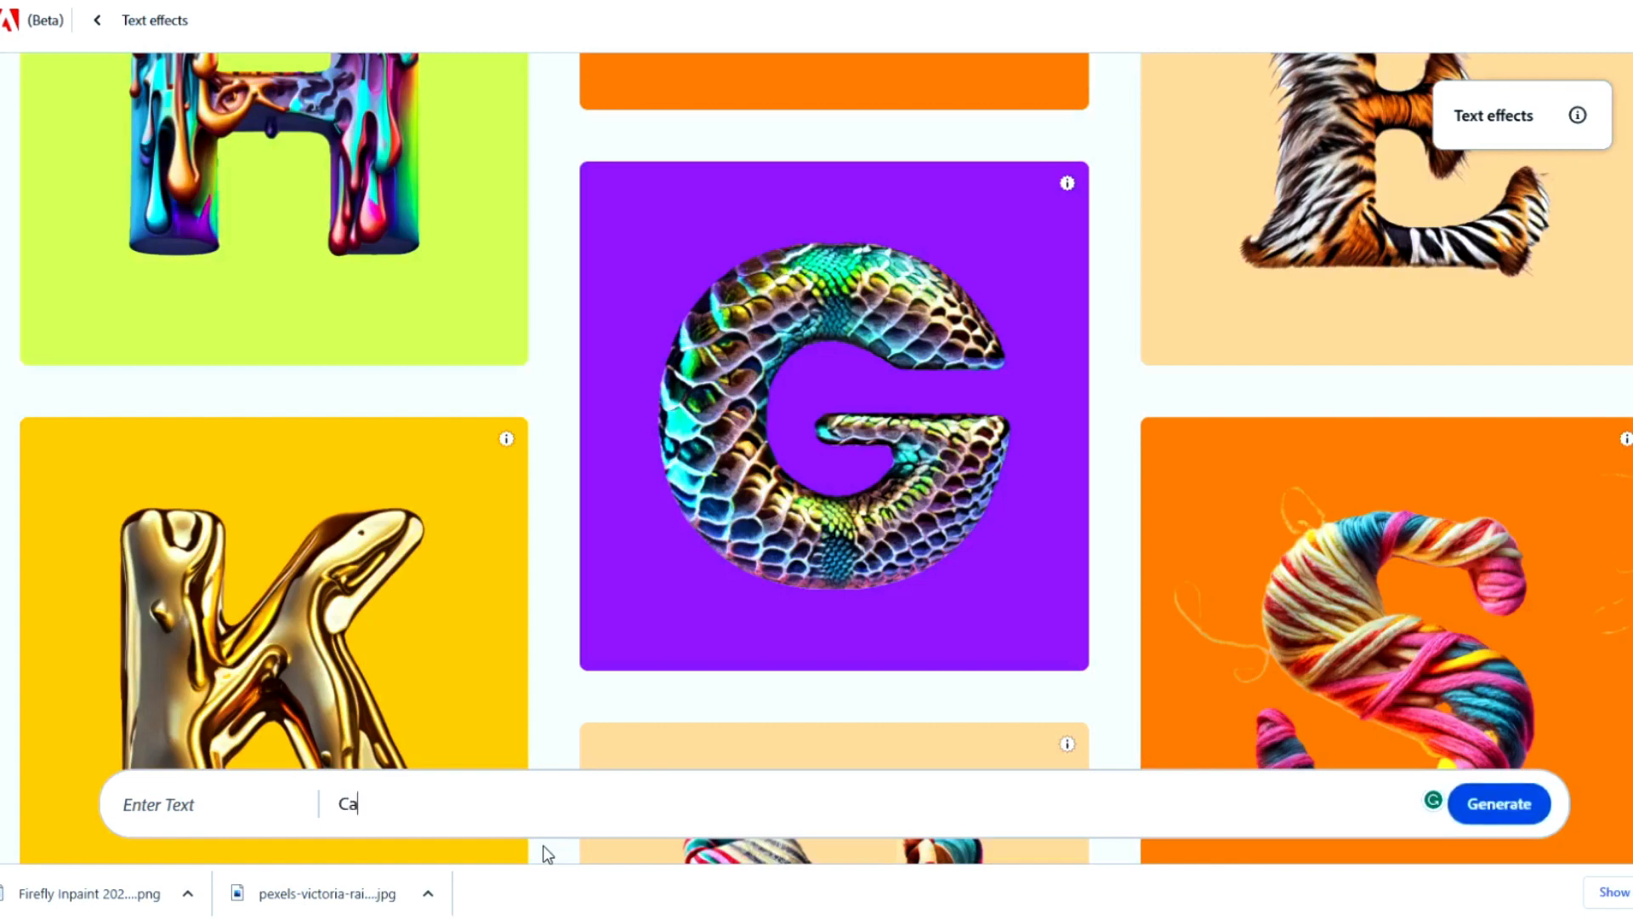
{"action": "type", "text": "ke drip"}
{"action": "key", "text": "Return"}
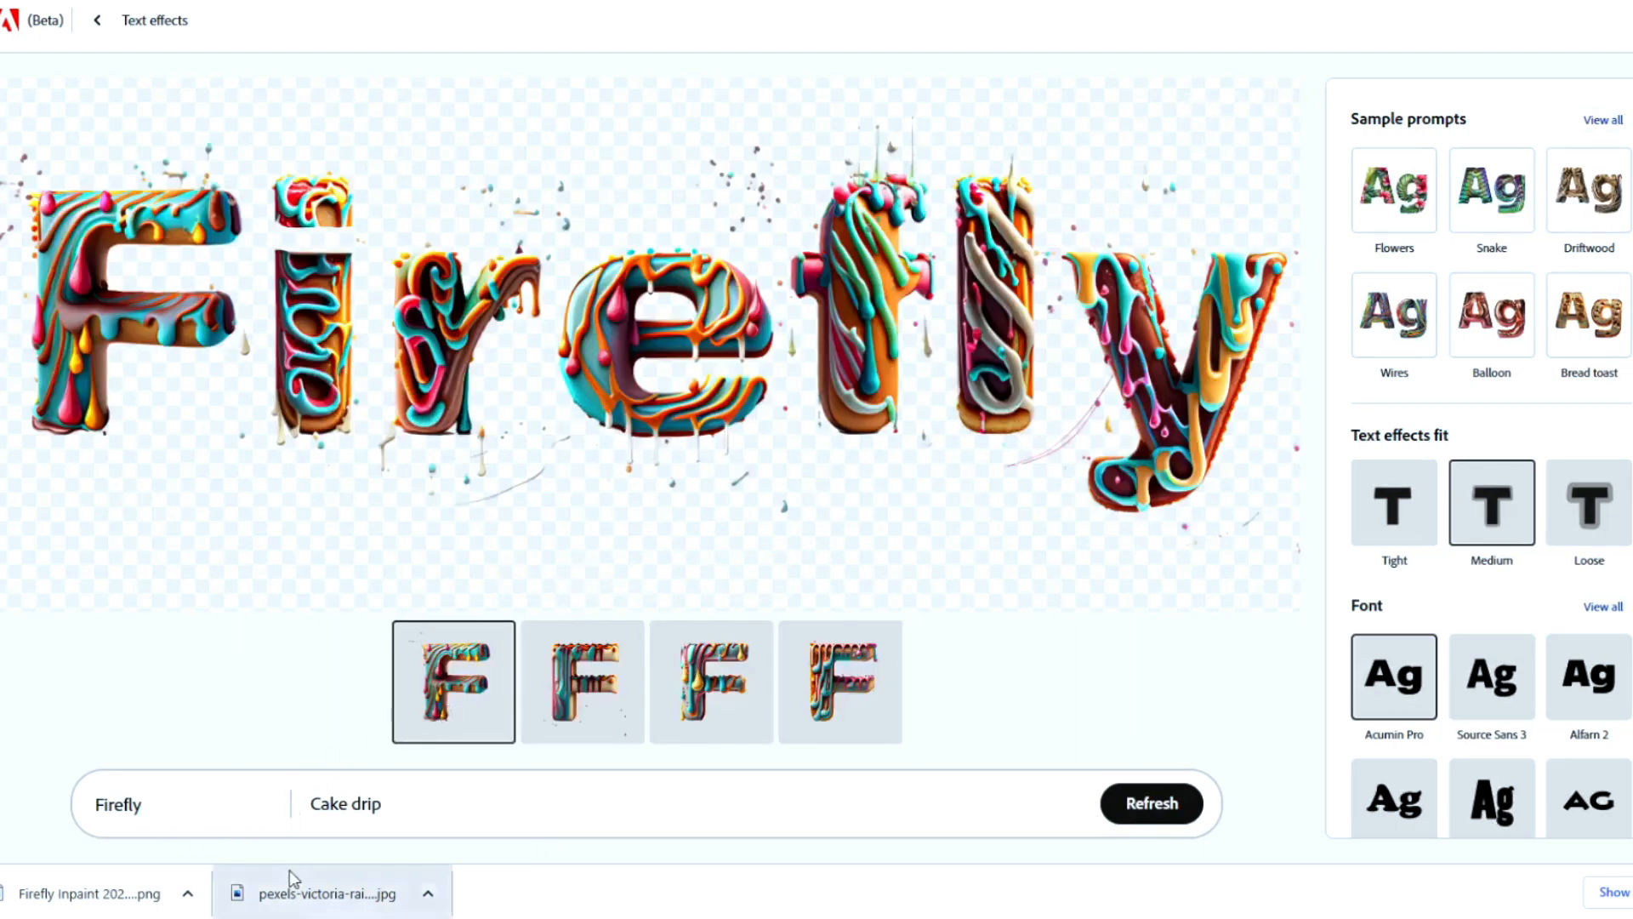
Replace the default lettering word with a person's first name, keeping the "Cake drip" prompt
{"action": "key", "text": "BackSpace"}
{"action": "key", "text": "BackSpace"}
{"action": "key", "text": "BackSpace"}
{"action": "key", "text": "BackSpace"}
{"action": "key", "text": "BackSpace"}
{"action": "key", "text": "BackSpace"}
{"action": "key", "text": "BackSpace"}
{"action": "type", "text": "Kyle"}
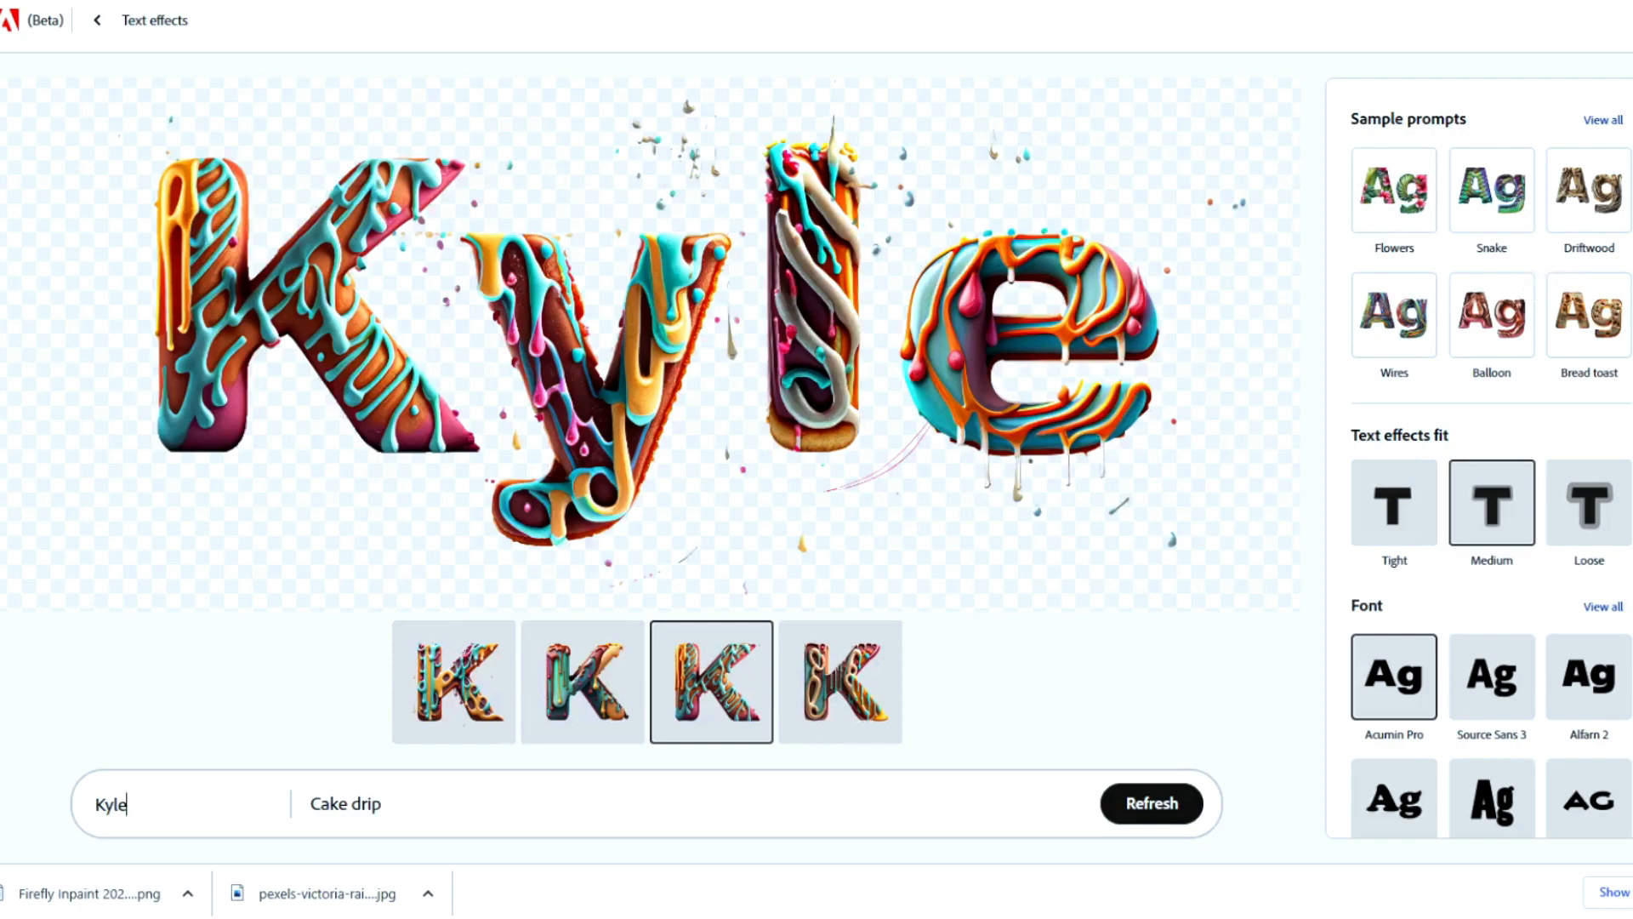
Change the lettering font to Poplar and set the background color to lime green
{"action": "scroll", "coordinate": [1490, 459], "scroll_direction": "down", "scroll_amount": 2}
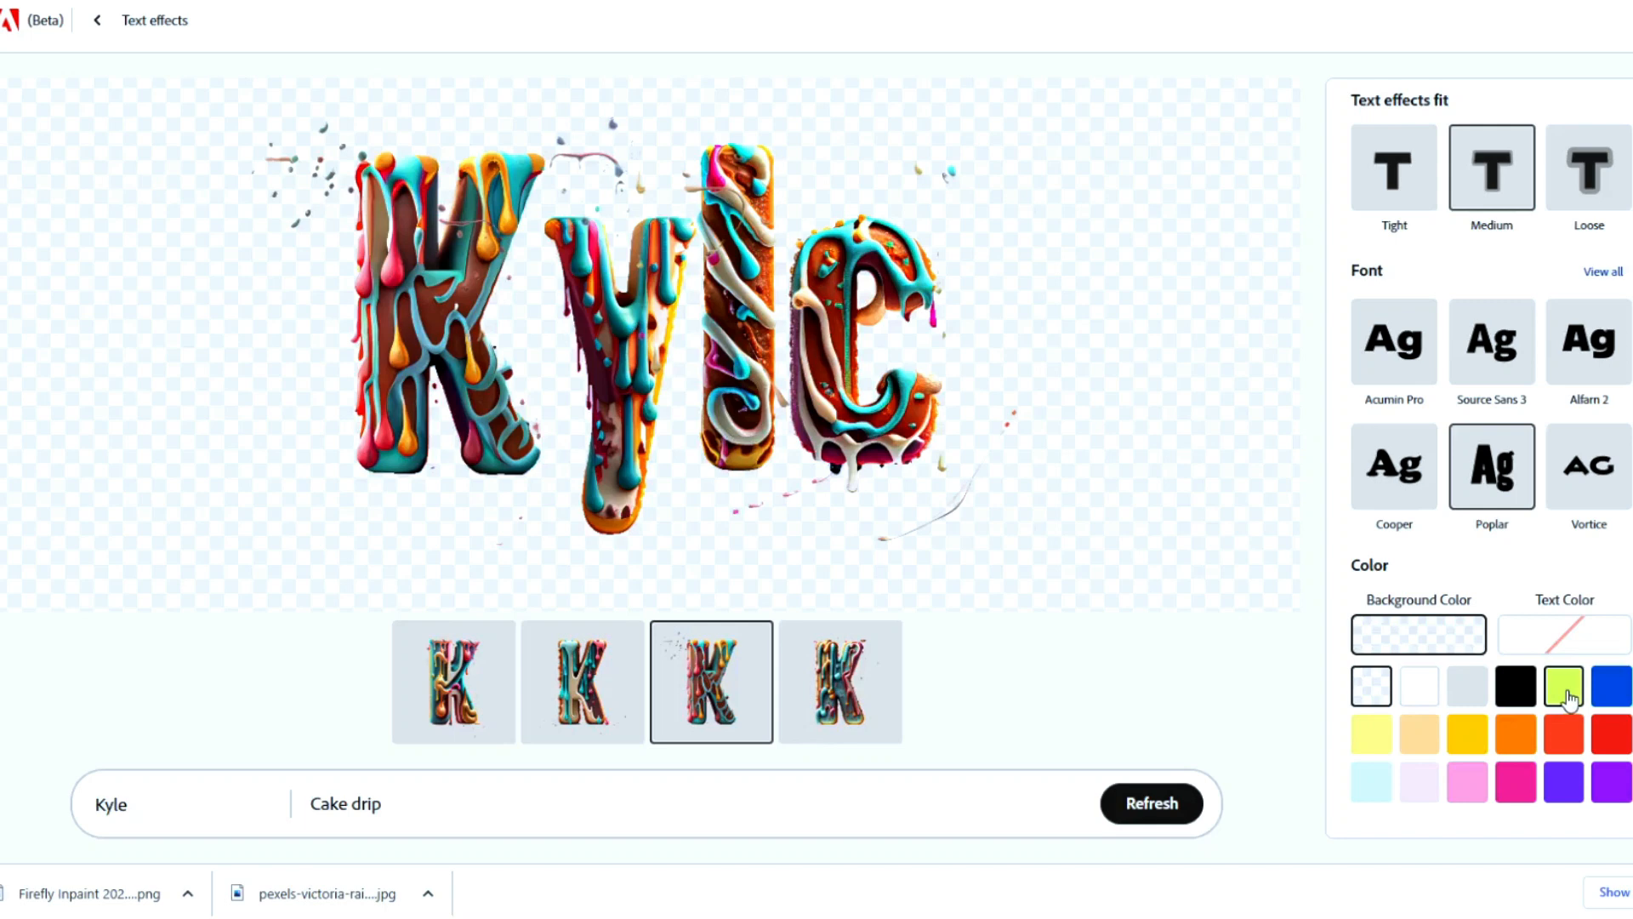
{"action": "left_click", "coordinate": [1566, 695]}
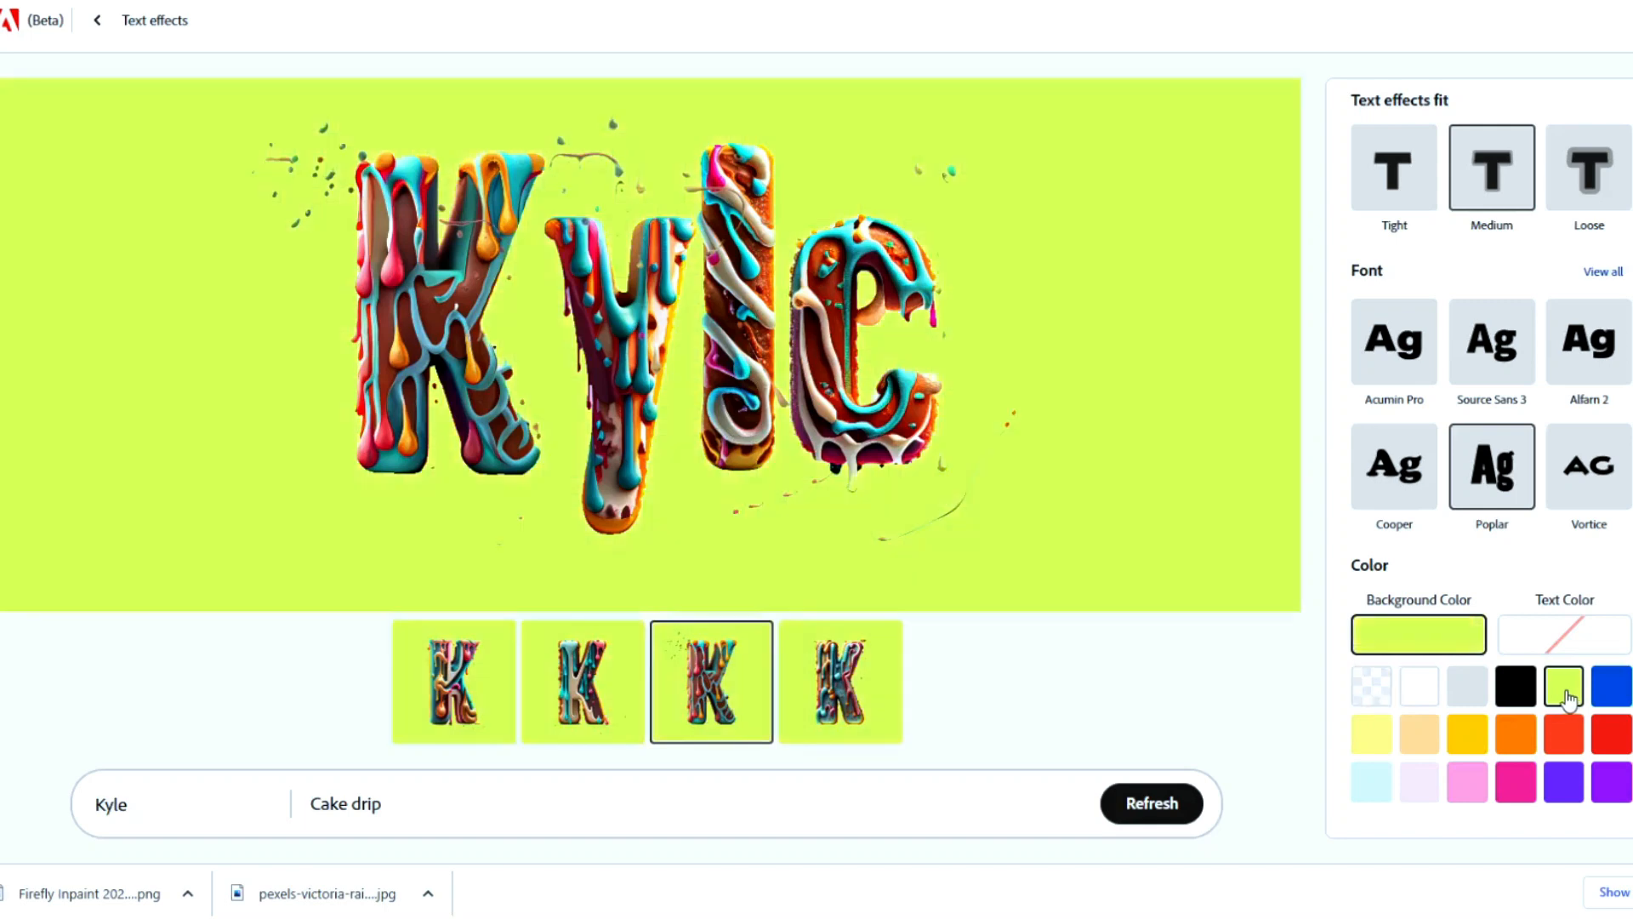
Download the cake-drip text effect with Content Credentials included
{"action": "mouse_move", "coordinate": [867, 322]}
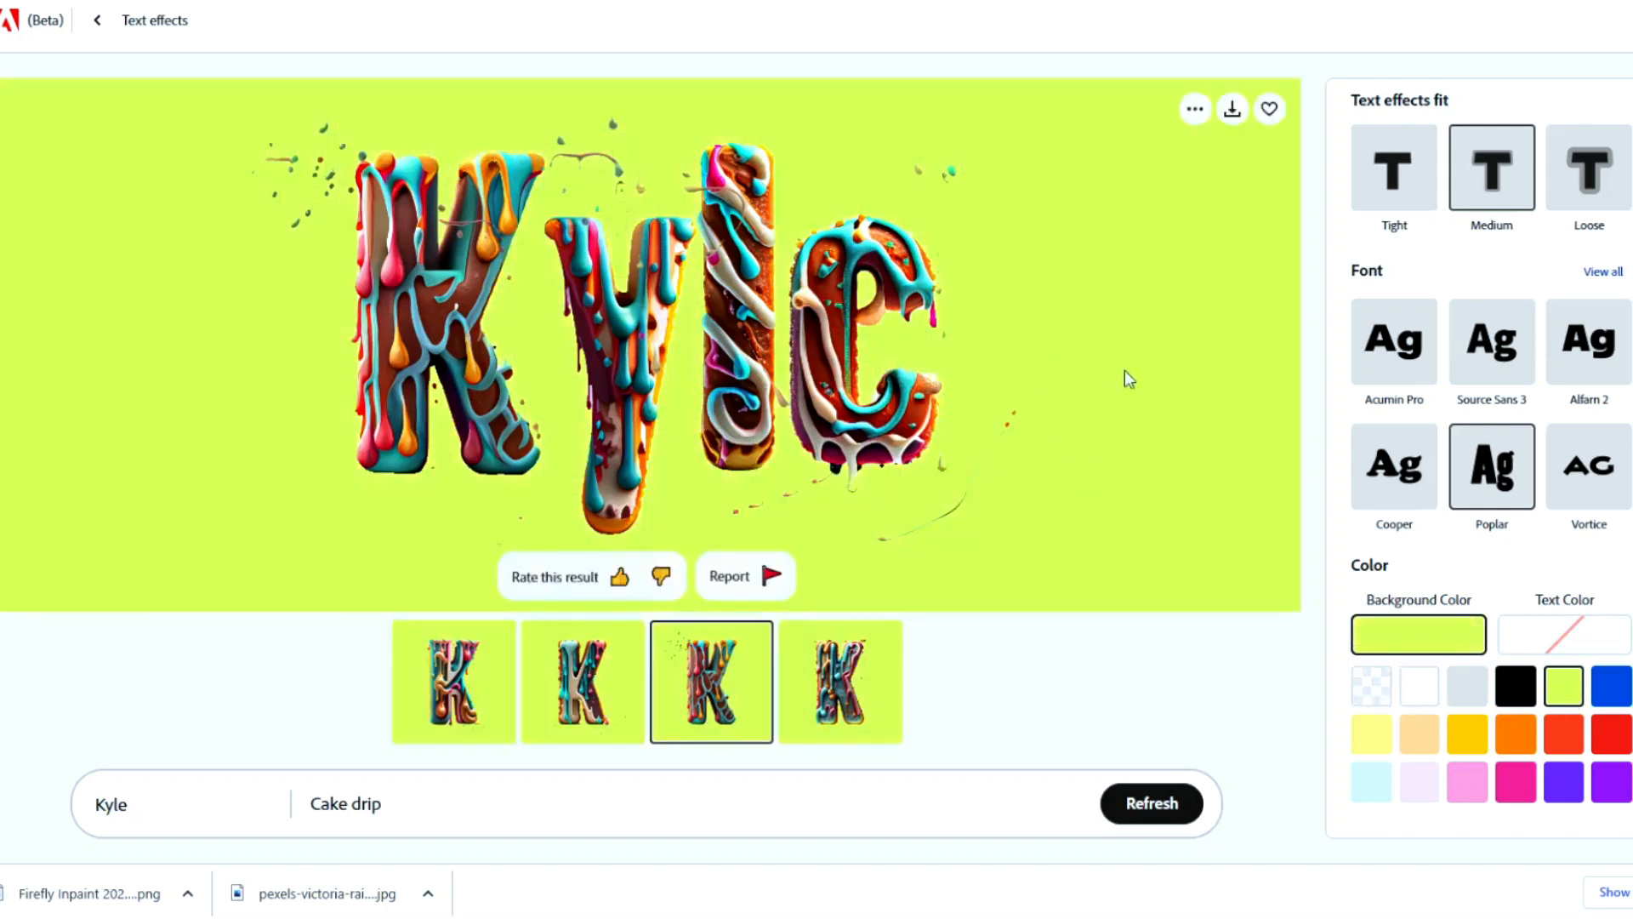
{"action": "left_click", "coordinate": [1232, 111]}
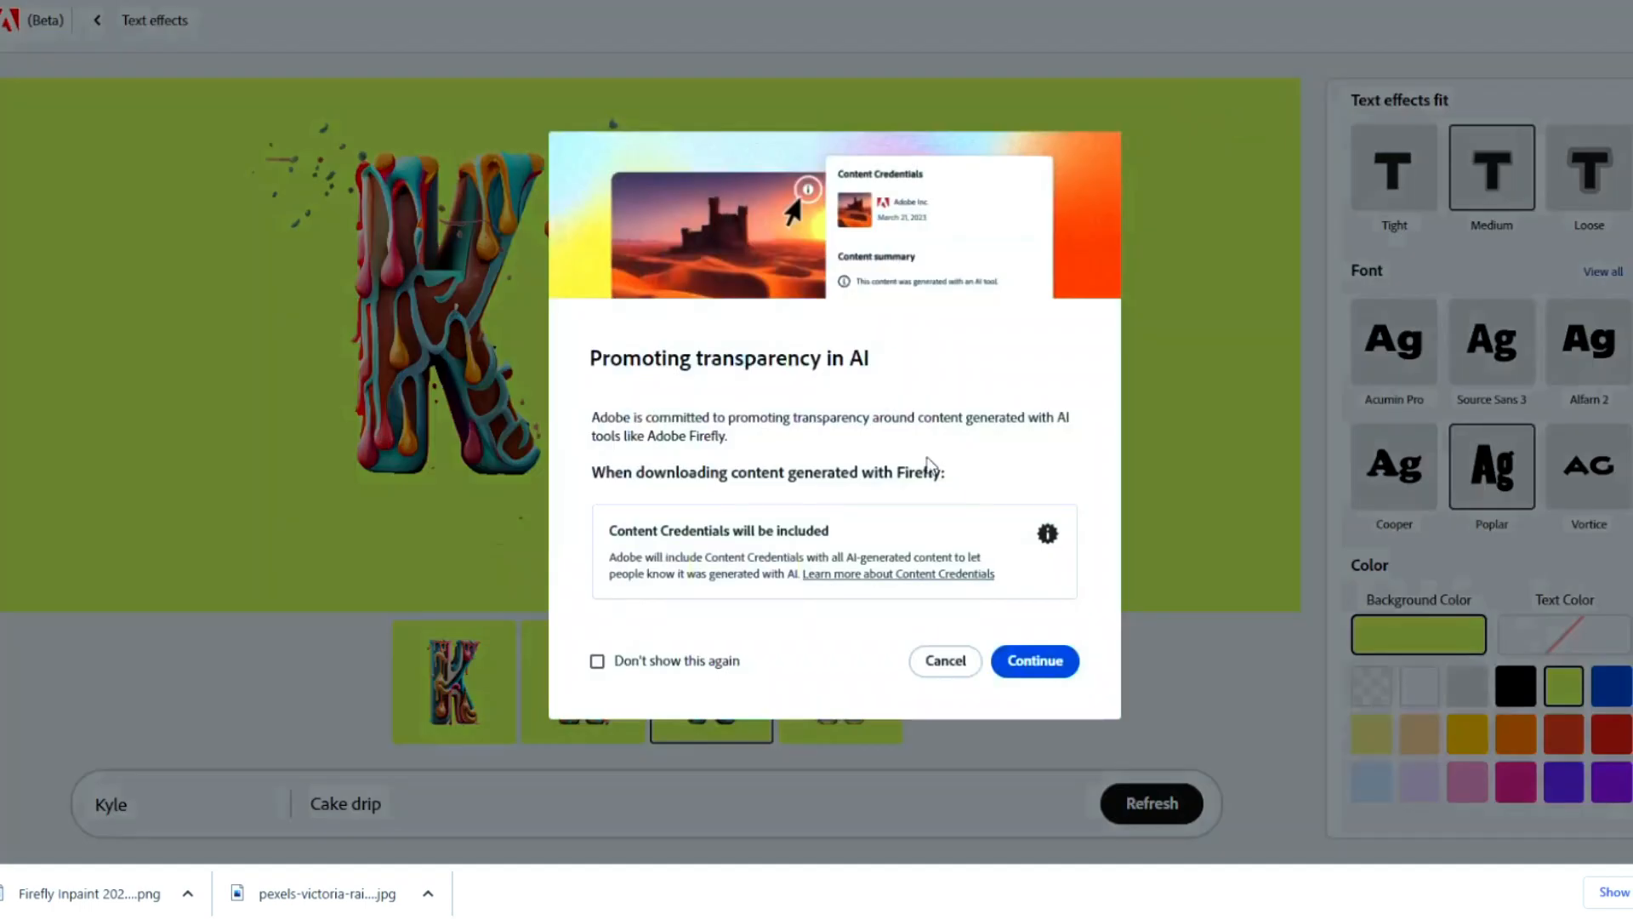
{"action": "left_click", "coordinate": [1044, 669]}
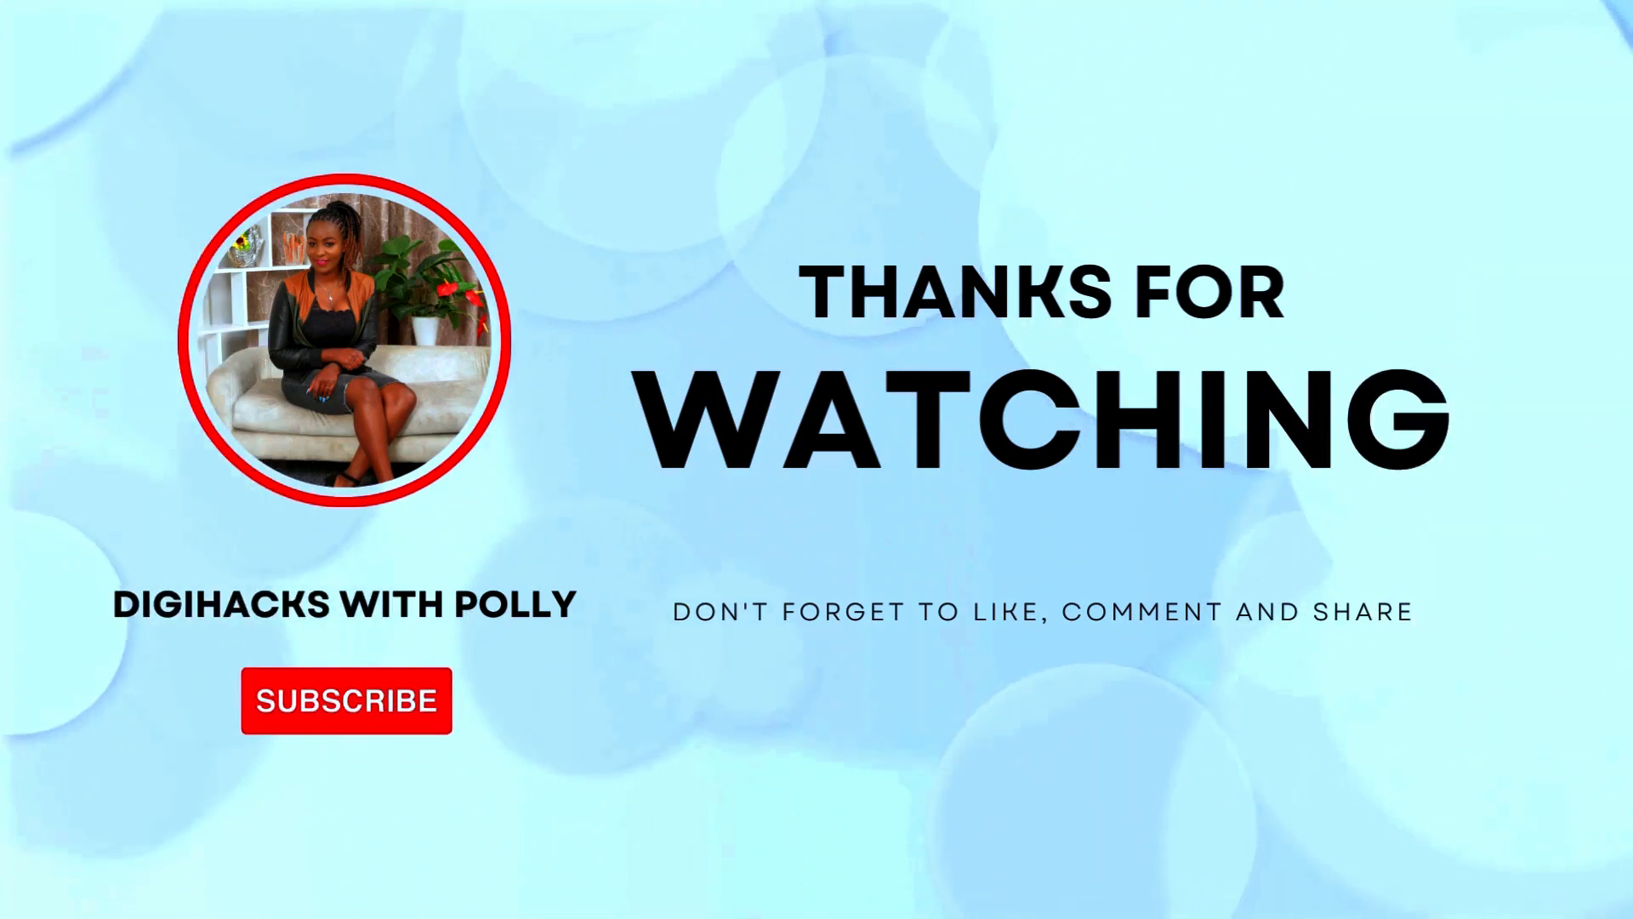